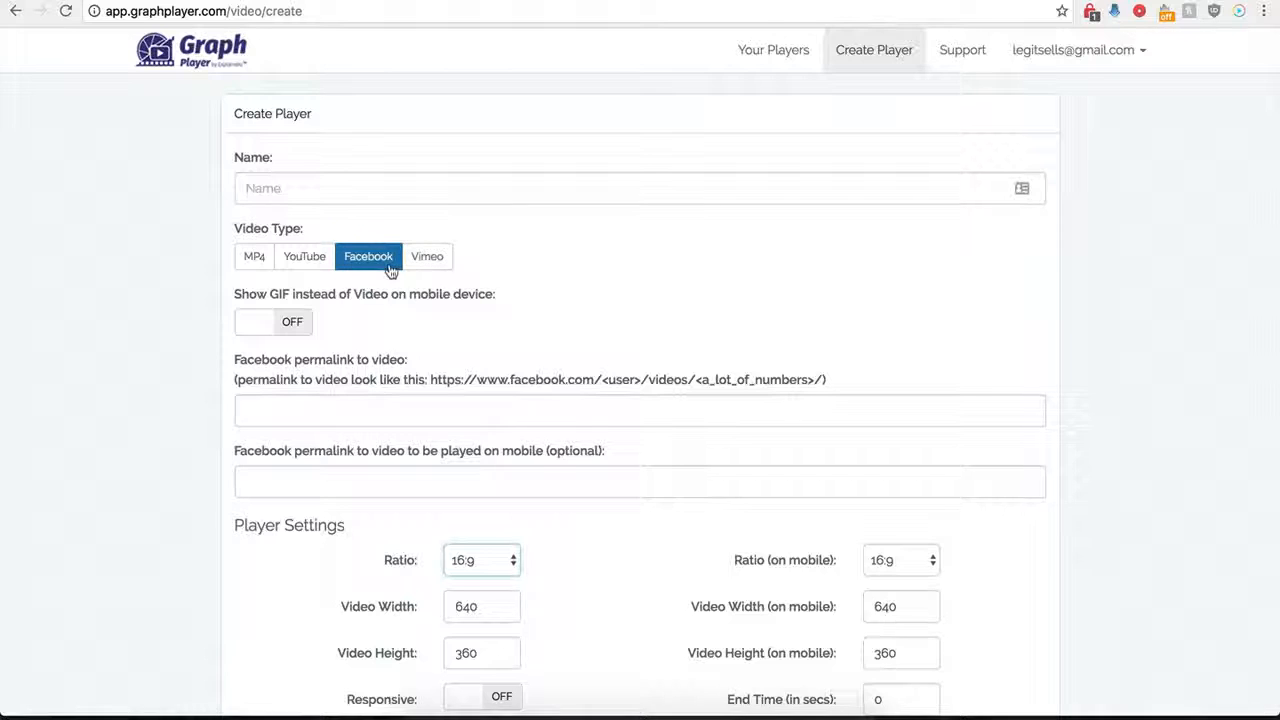
Name the new player "Demo Name" and choose Facebook as its video type.
scroll(227, 437, "down", 1)
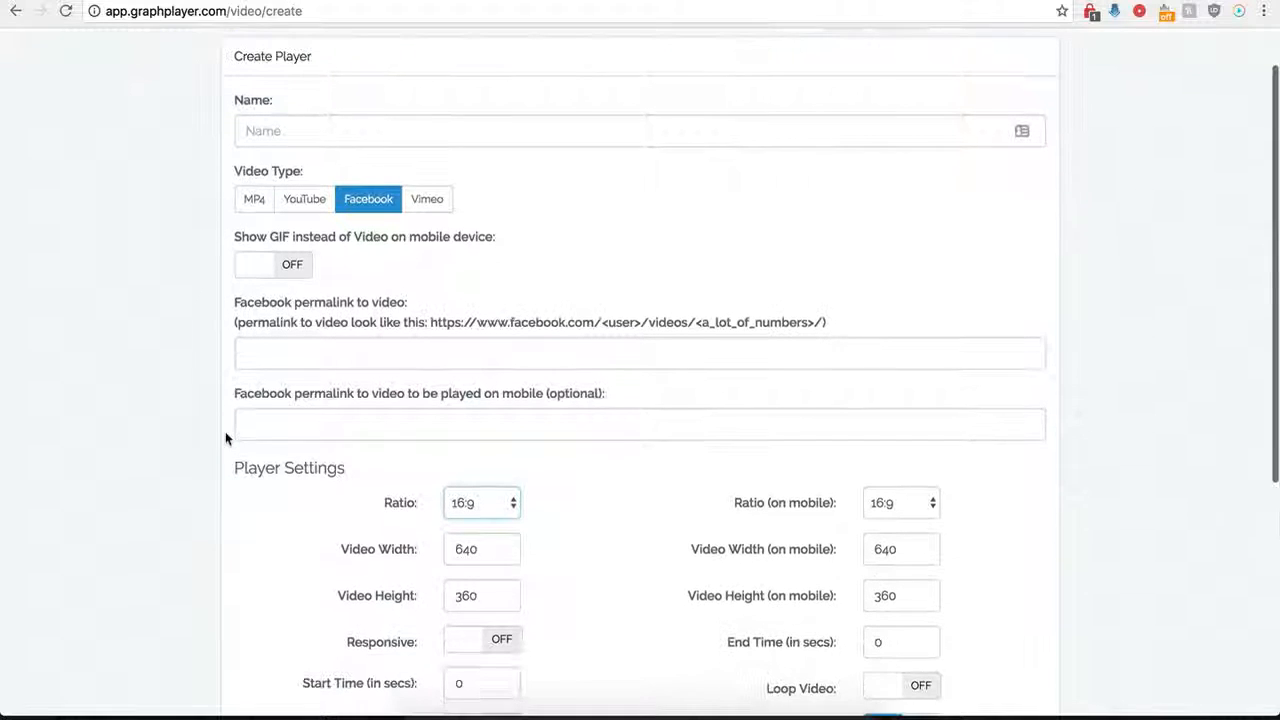
left_click(345, 131)
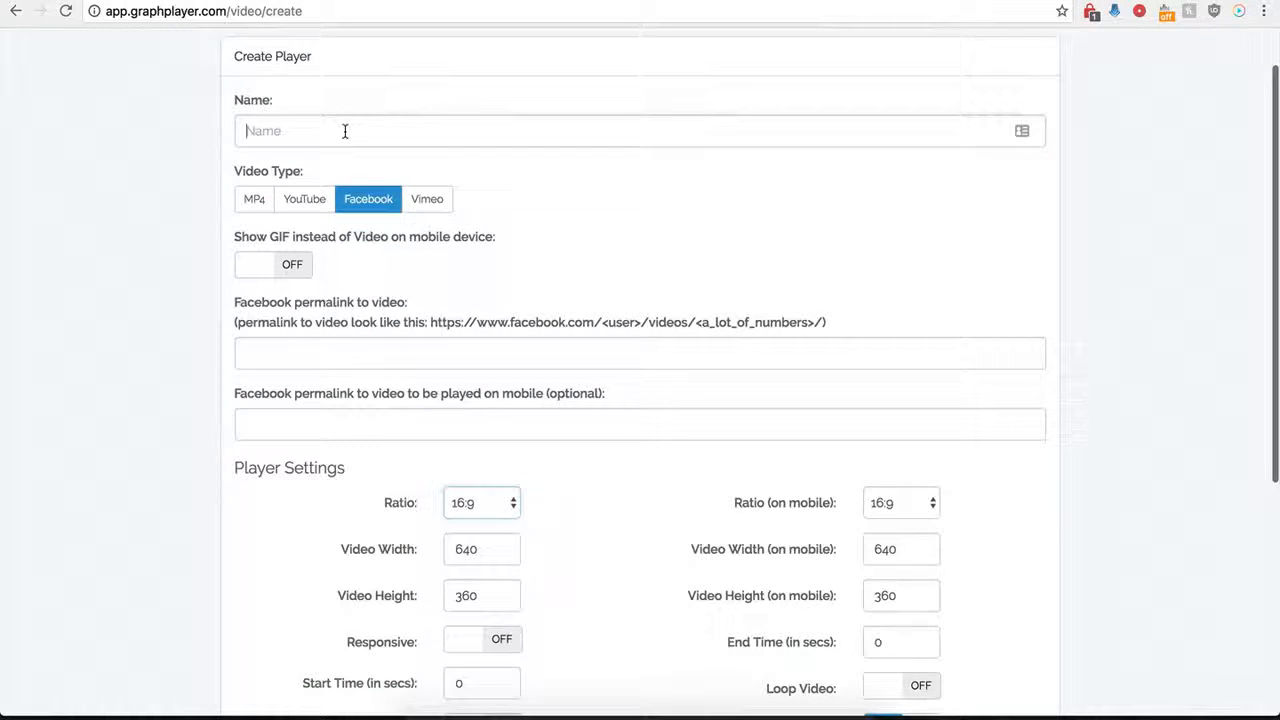
type("Demo Name")
left_click(366, 199)
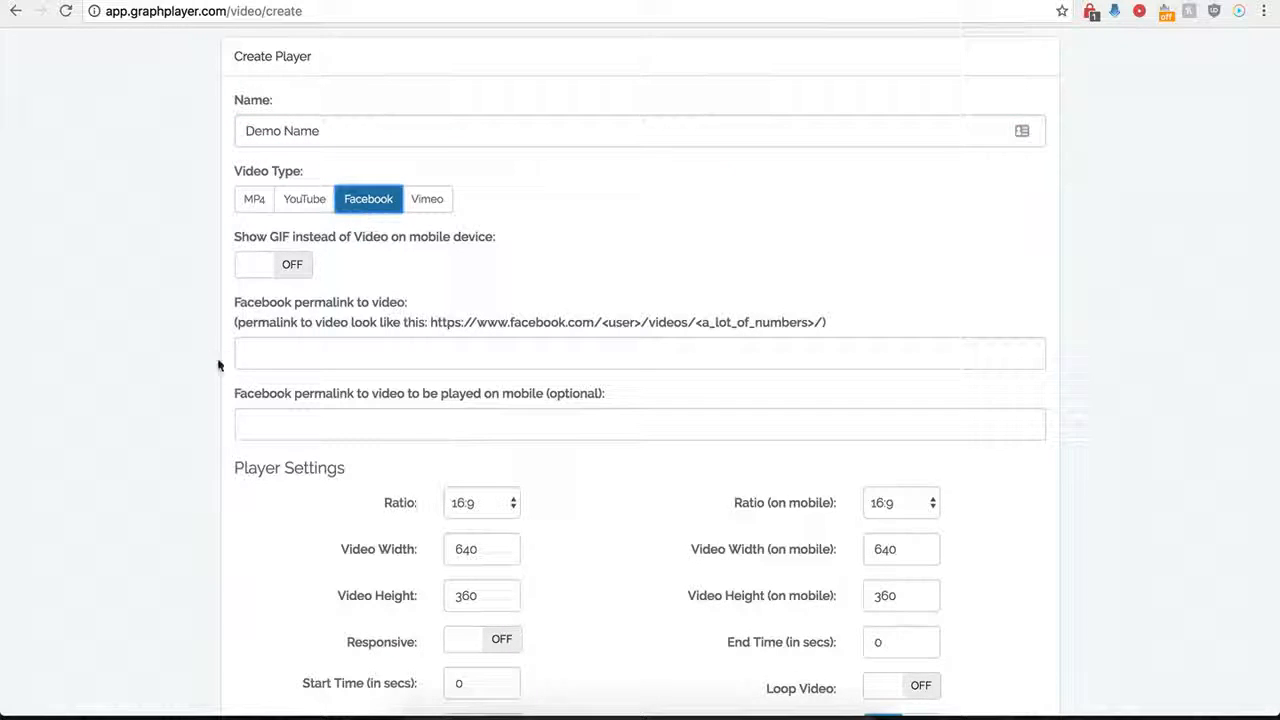
Fill in the Facebook video permalink with the copied address of the INSIDER dessert Creative Cakes video, removing the ending "?type=2&theater".
scroll(235, 346, "down", 1)
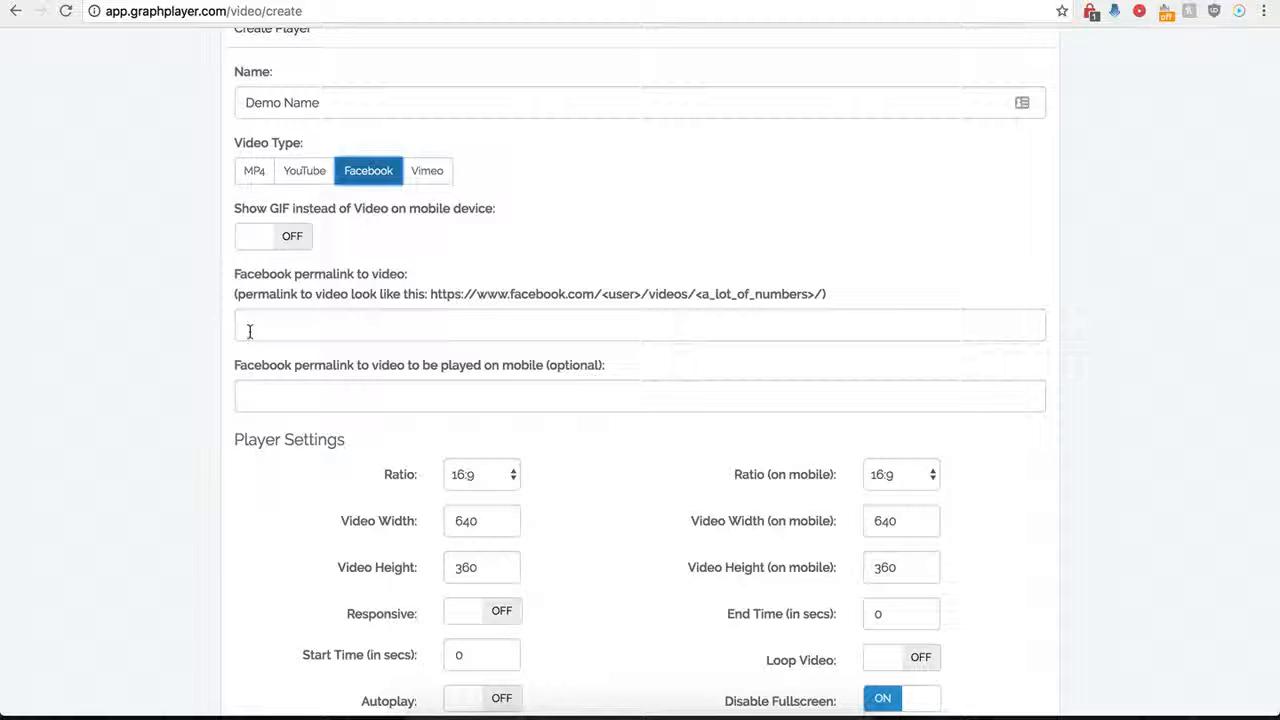
left_click(279, 316)
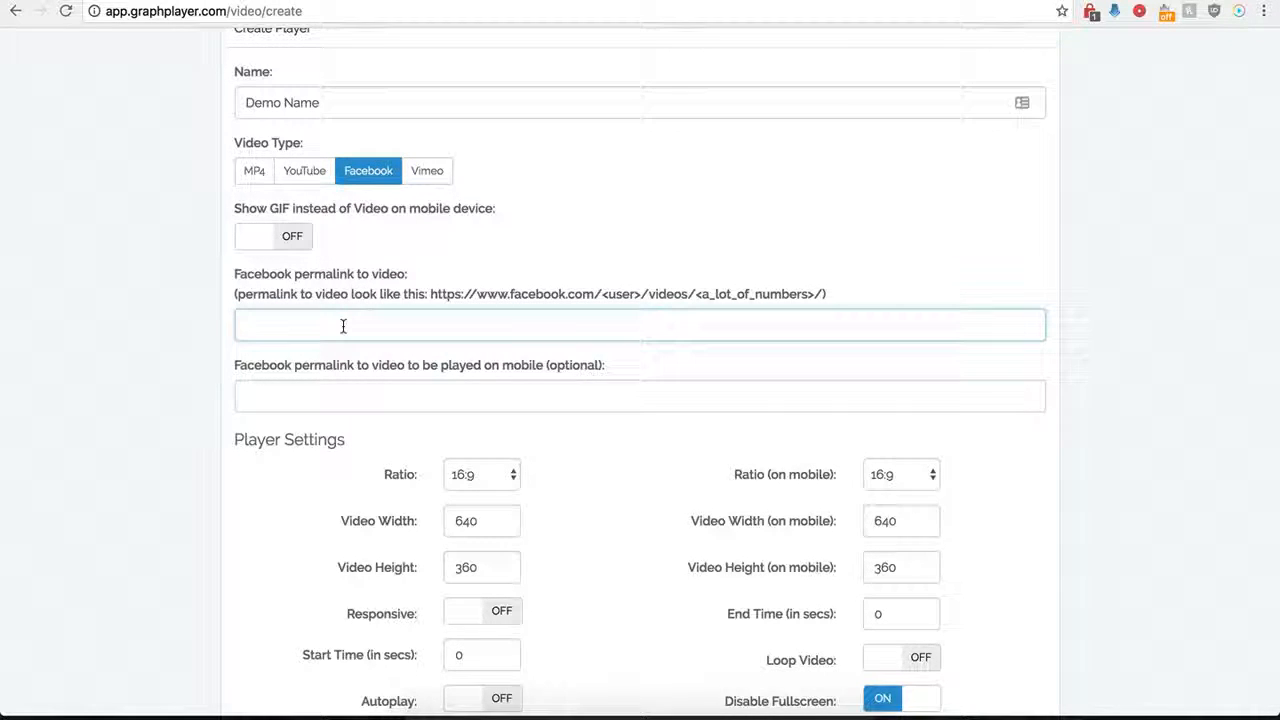
left_click(872, 1)
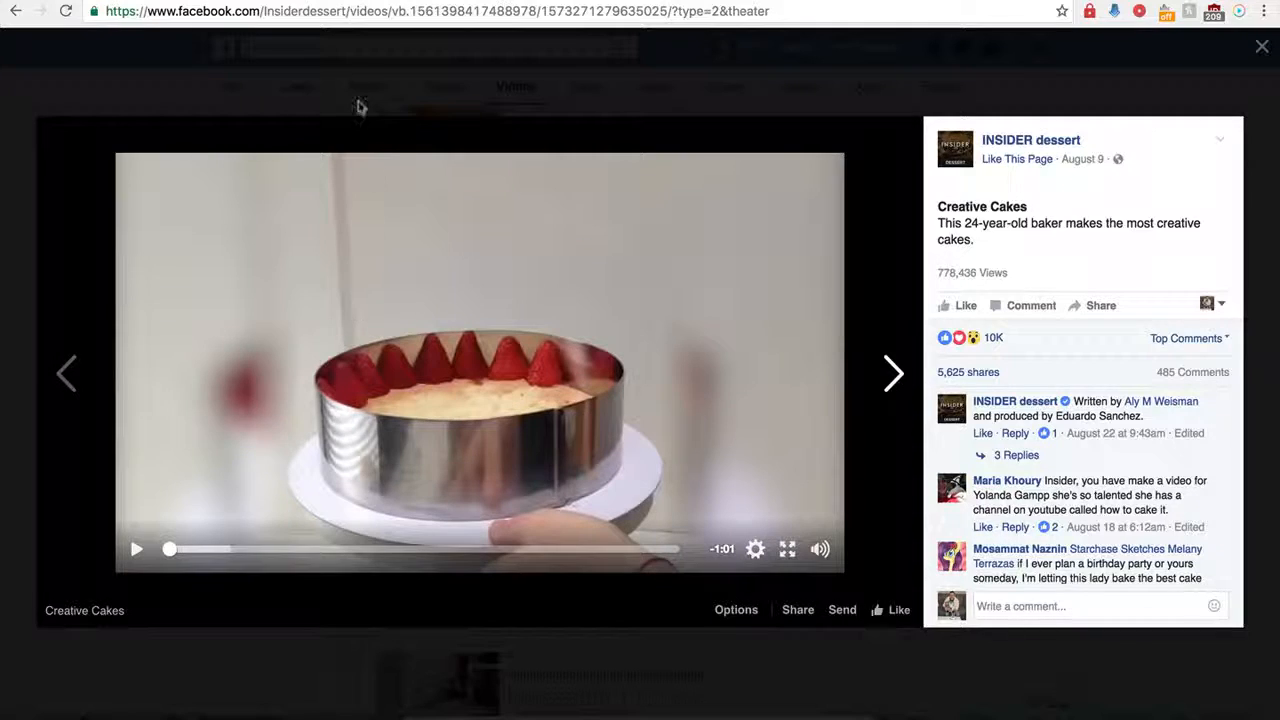
left_click(376, 12)
key("super+c")
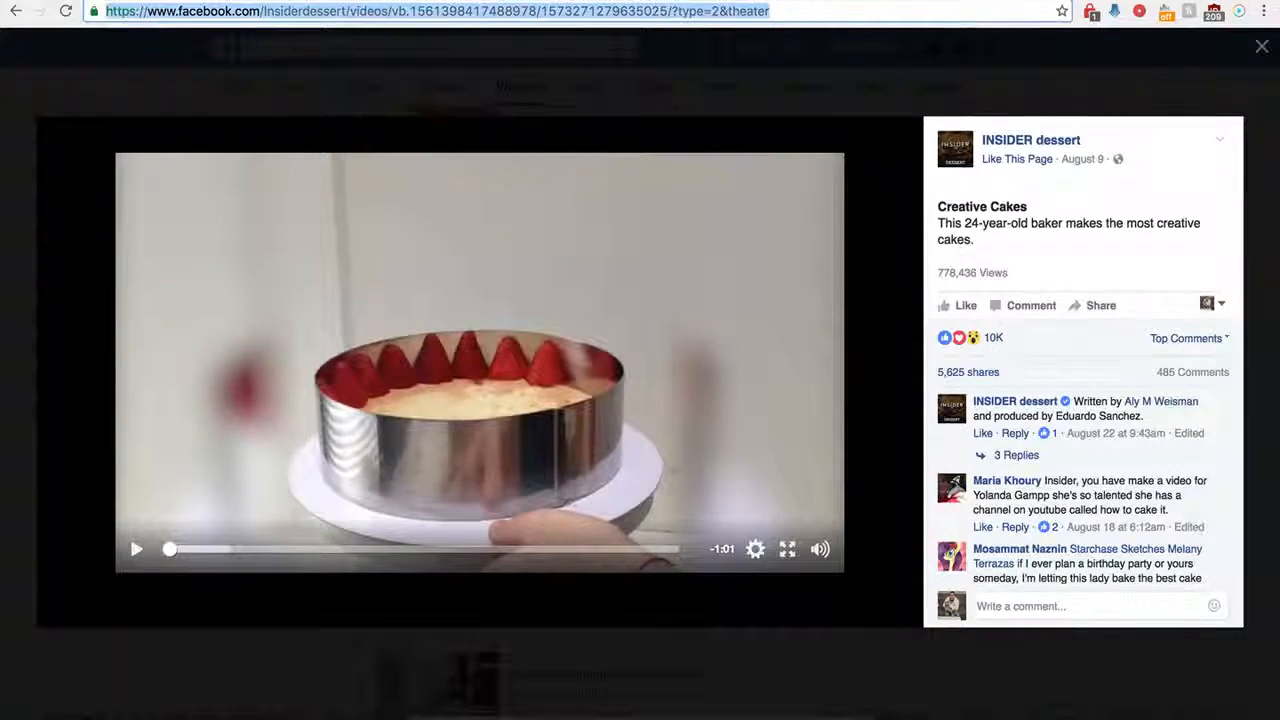
left_click(330, 1)
key("super+v")
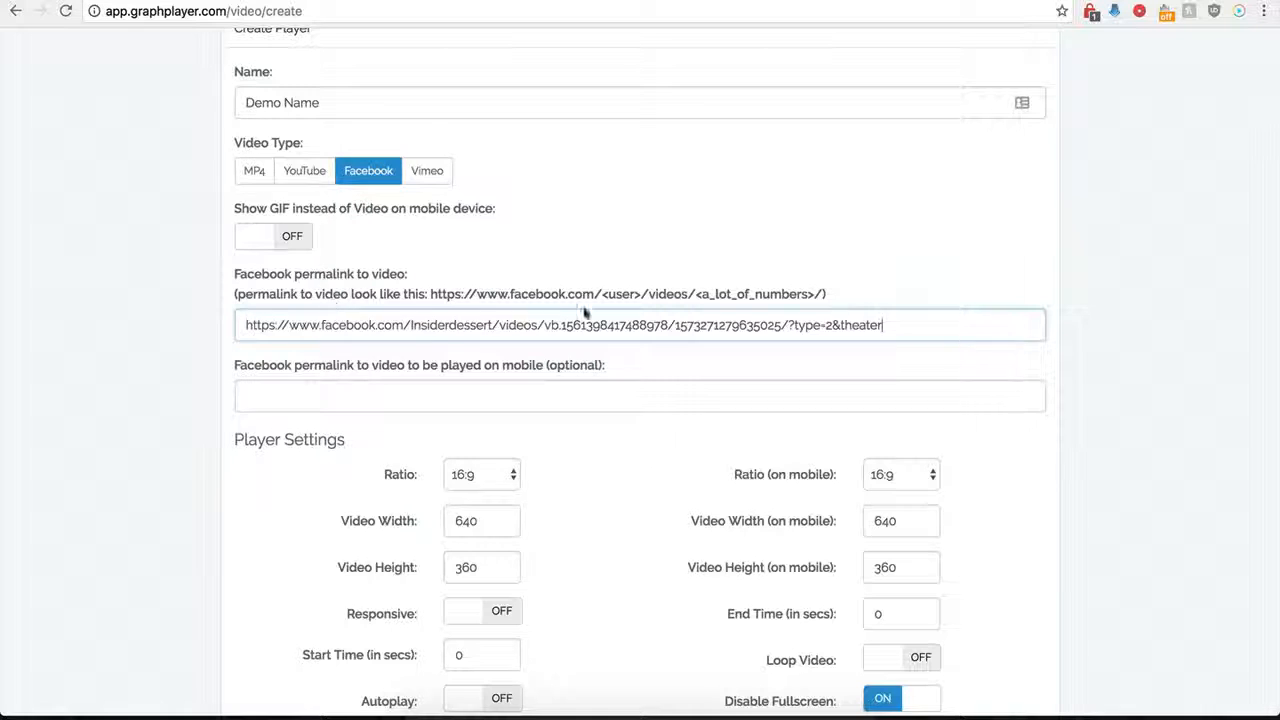
left_click_drag(903, 325, 800, 327)
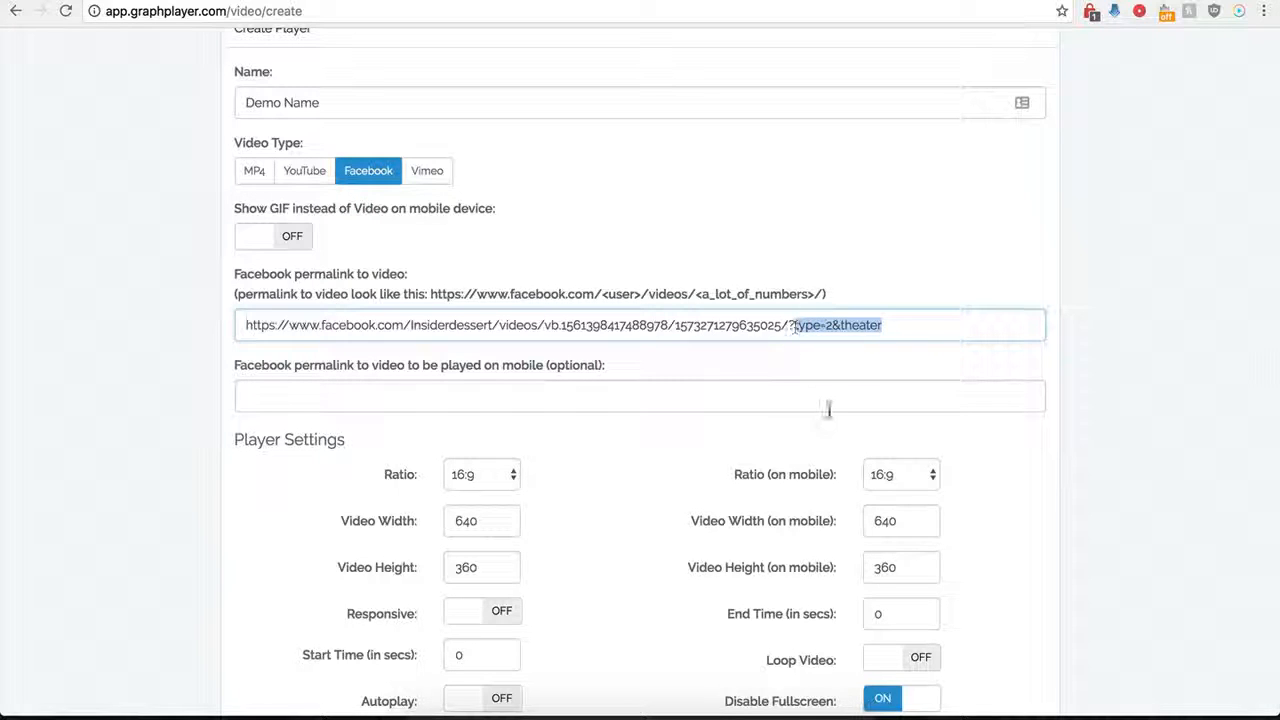
key("BackSpace")
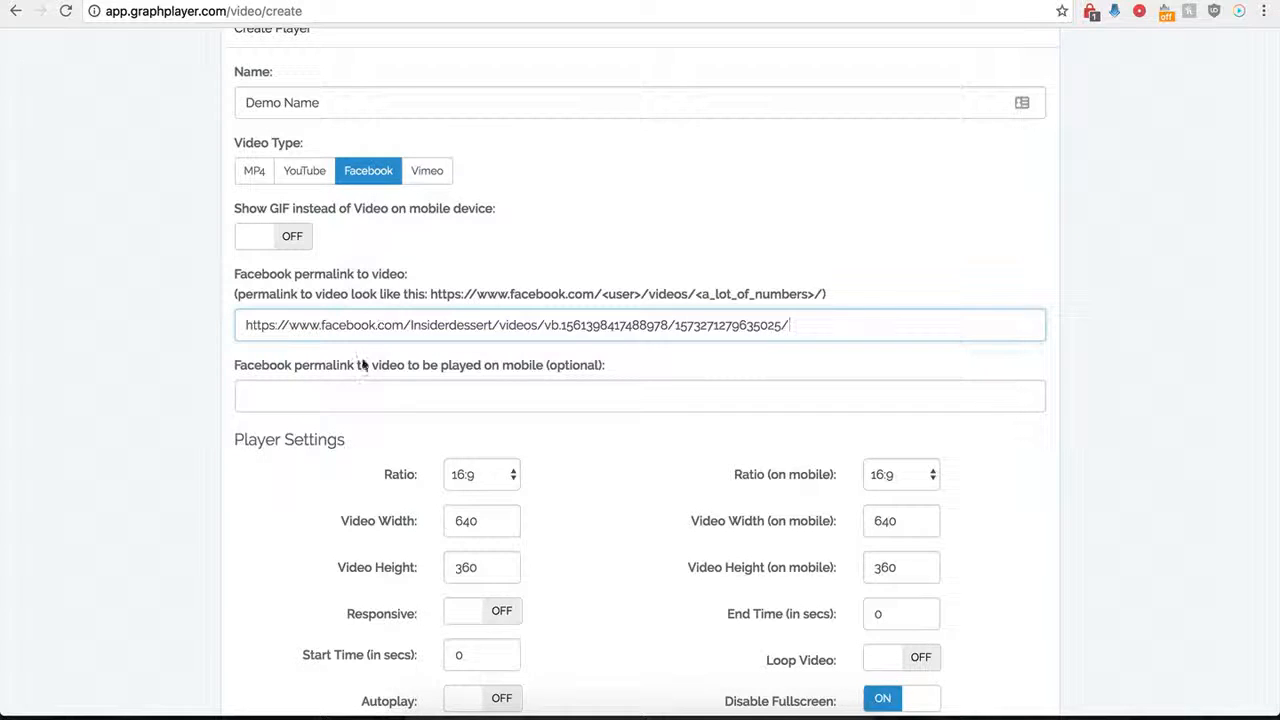
left_click(316, 399)
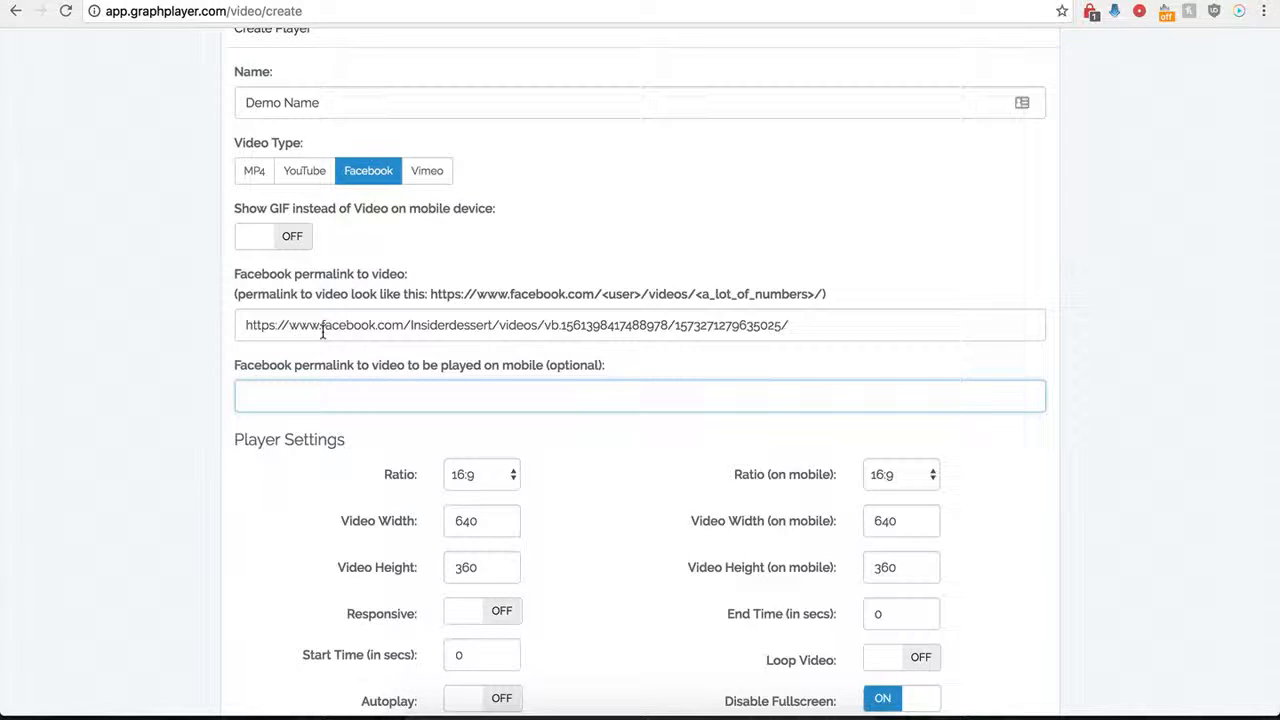
mouse_move(358, 325)
left_mouse_down()
mouse_move(556, 325)
mouse_move(357, 328)
left_mouse_up()
left_click_drag(277, 325, 567, 322)
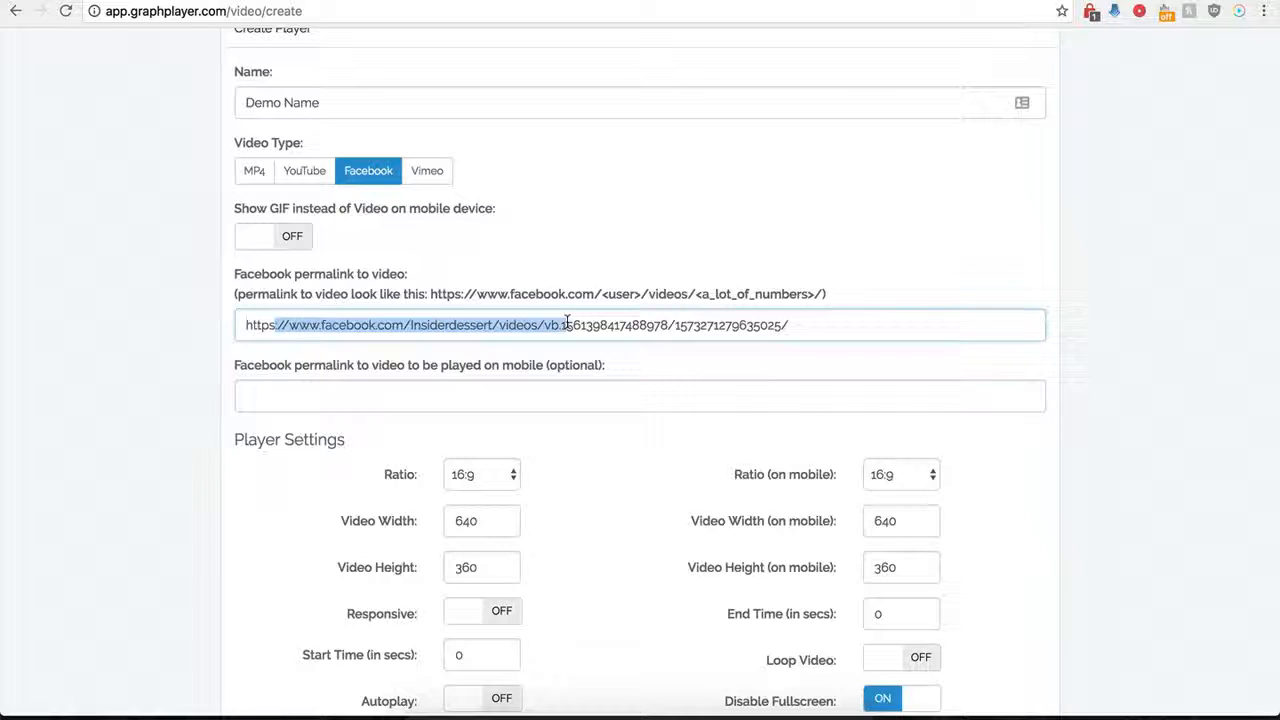
left_click(275, 397)
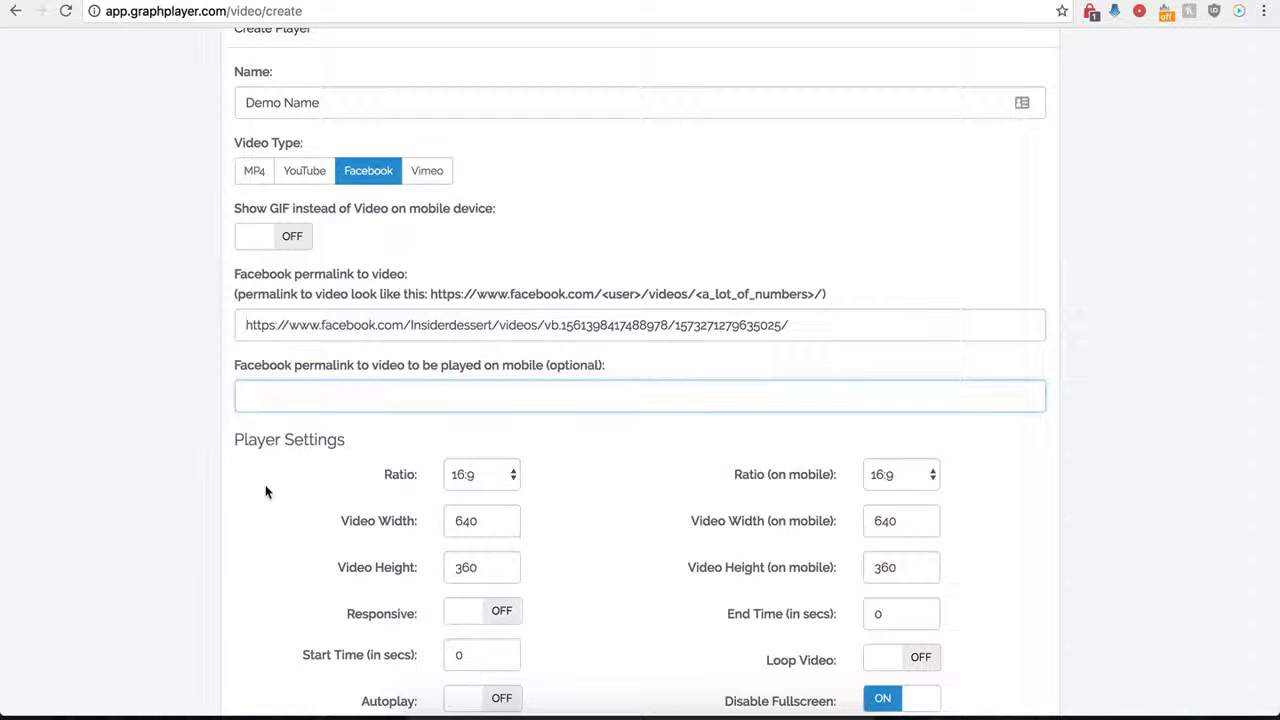
Check the available ratio options for the desktop and mobile players in the player settings.
scroll(265, 491, "down", 3)
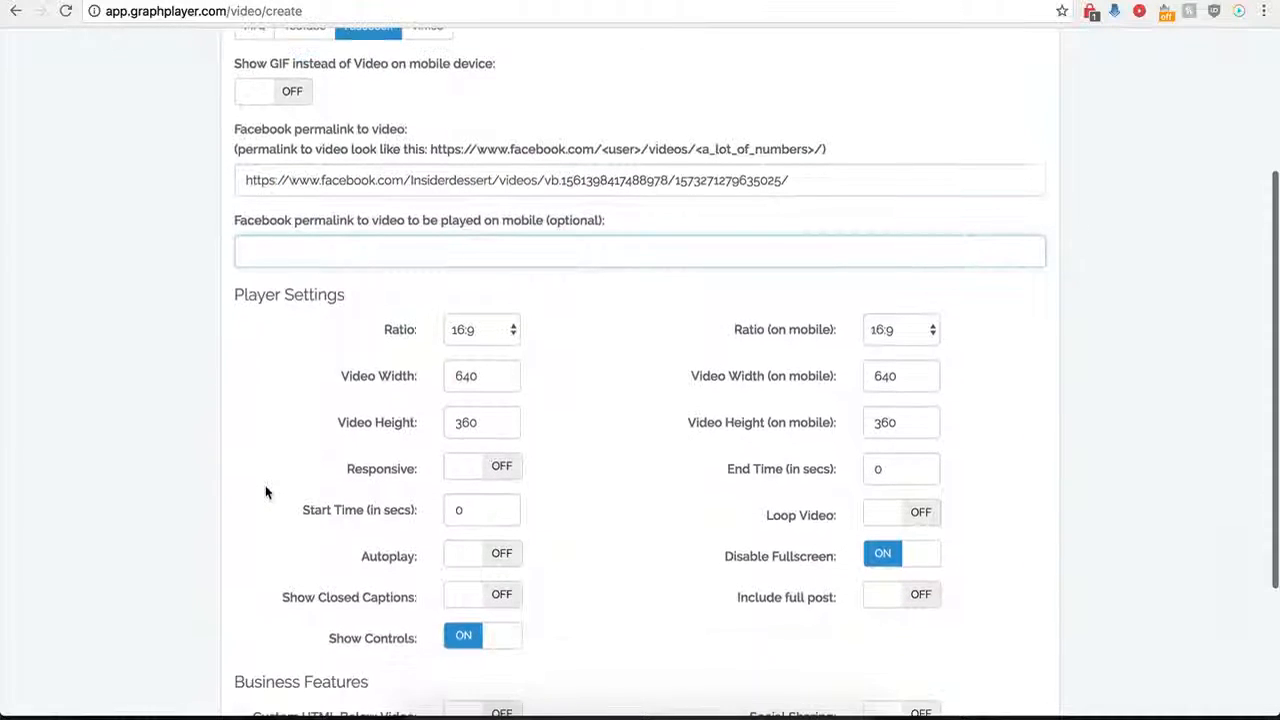
scroll(265, 491, "down", 2)
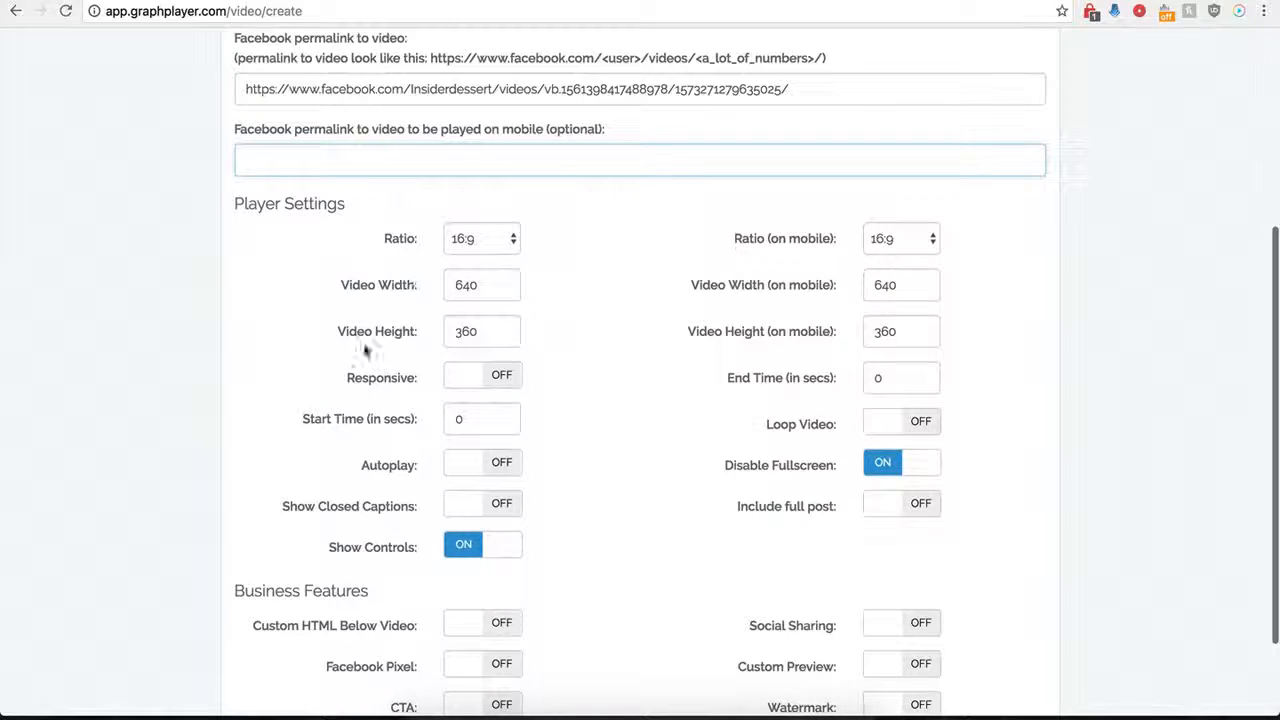
left_click(504, 241)
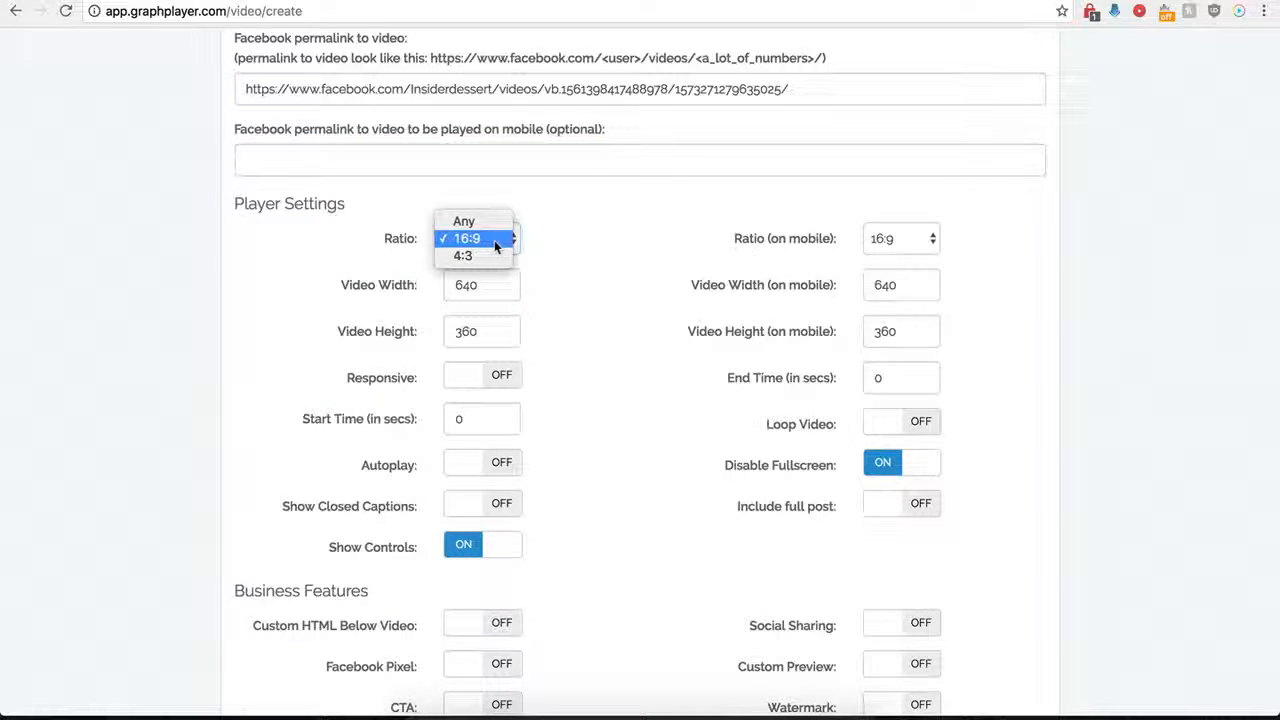
left_click(535, 252)
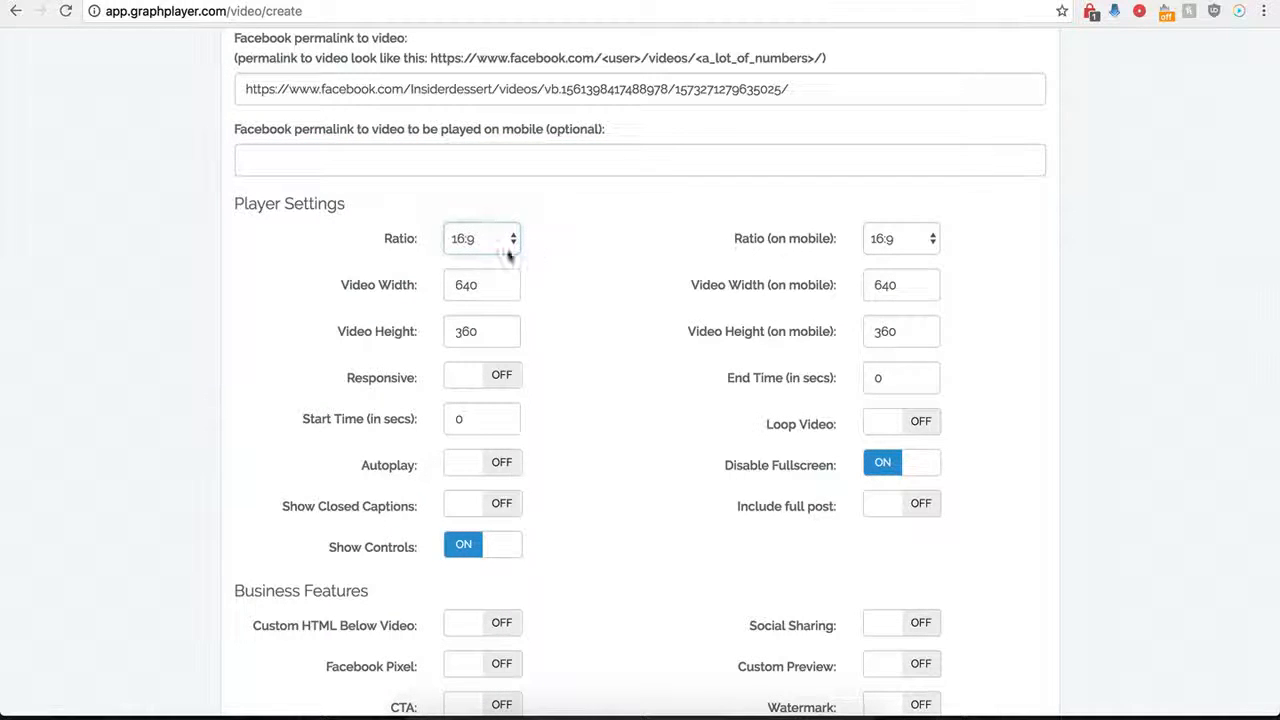
left_click(884, 247)
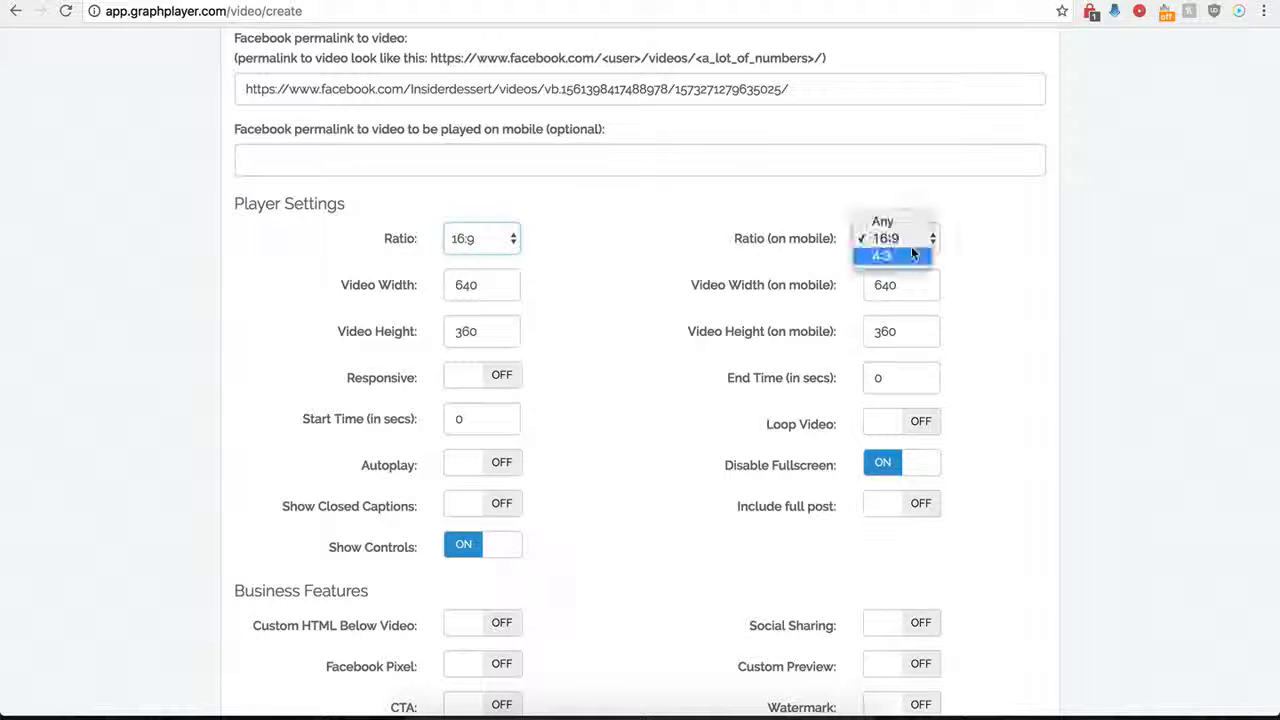
left_click(729, 238)
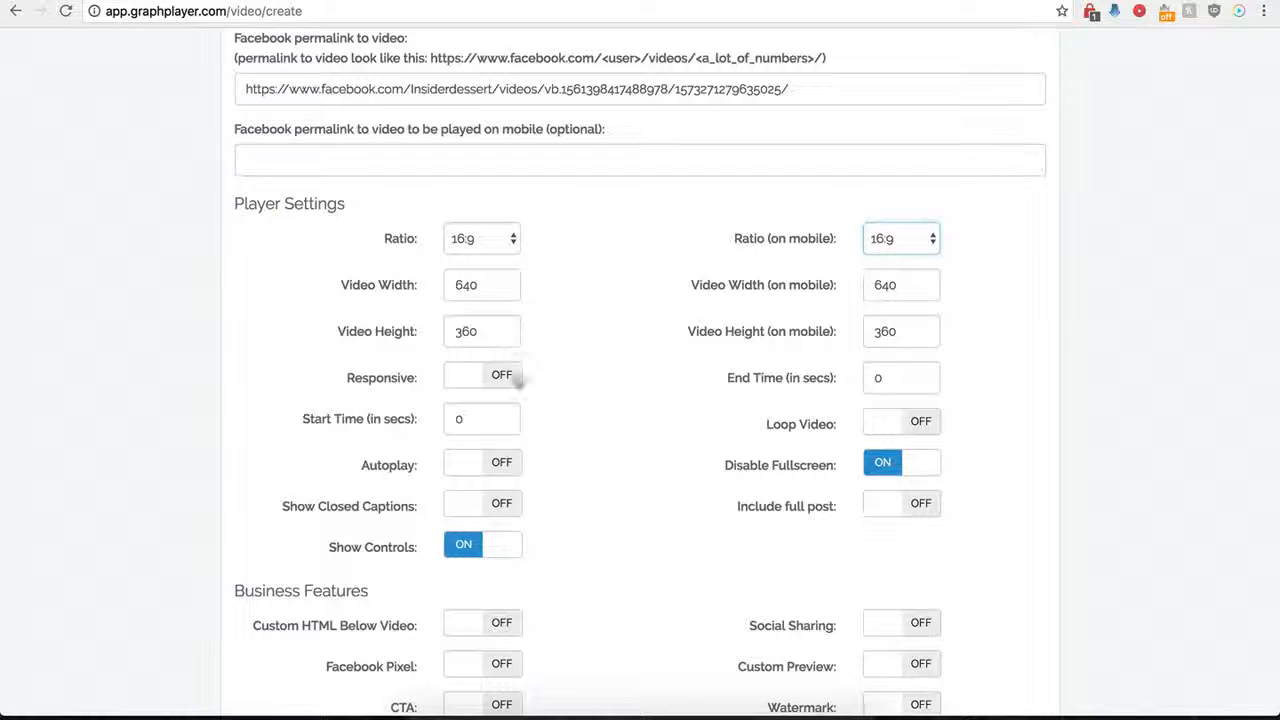
left_click(498, 376)
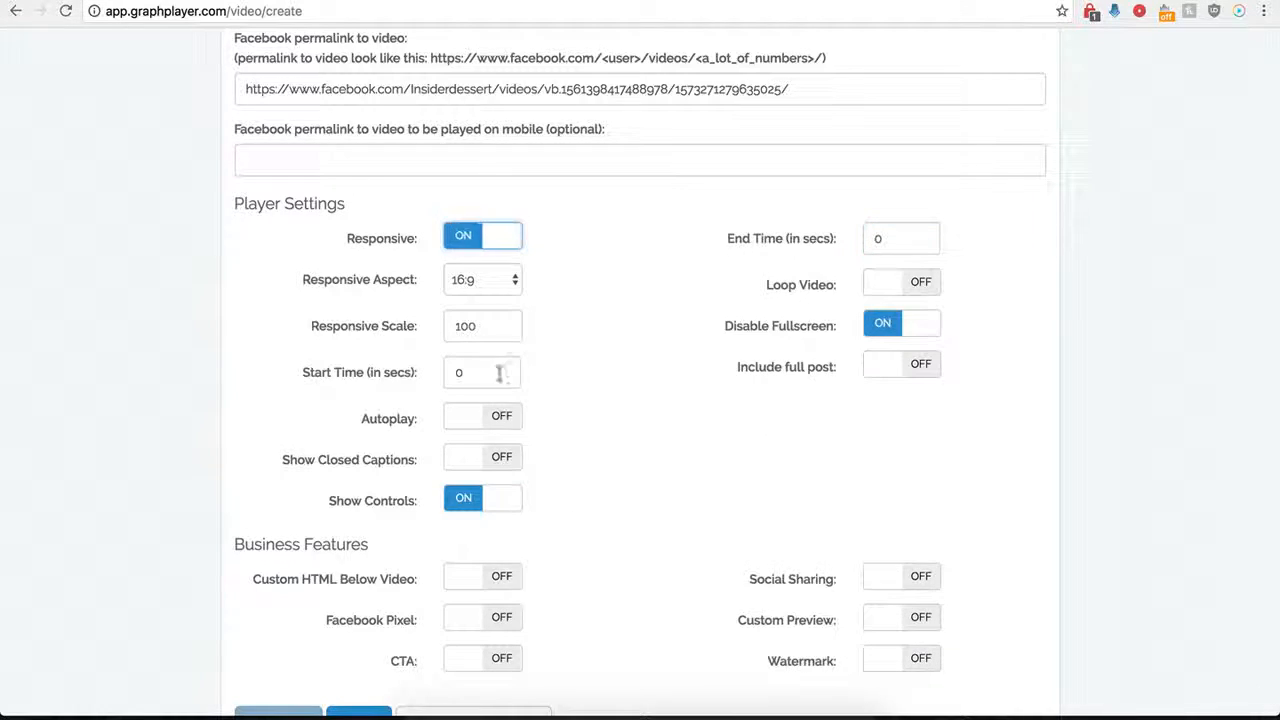
left_click(461, 243)
left_click(500, 246)
left_click(464, 242)
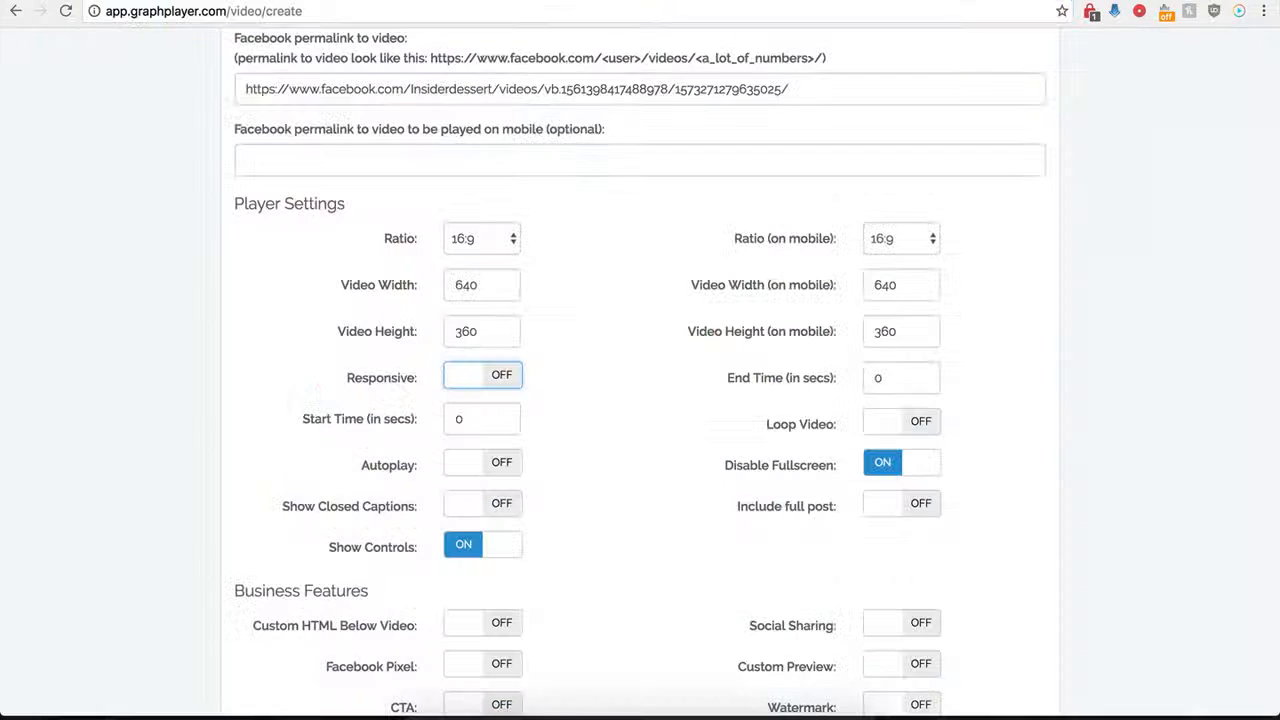
Set the video's start time to 1 second and its end time to 30 seconds.
left_click_drag(477, 423, 450, 423)
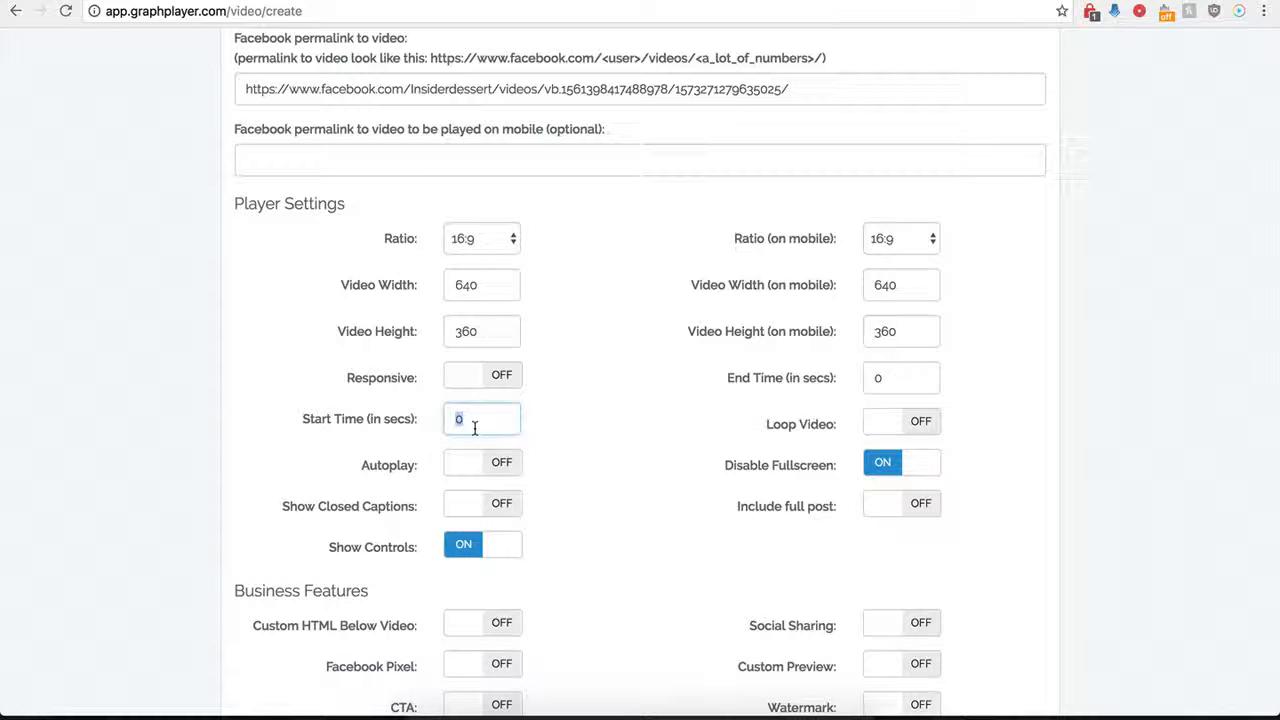
type("1")
left_click(906, 377)
type("30")
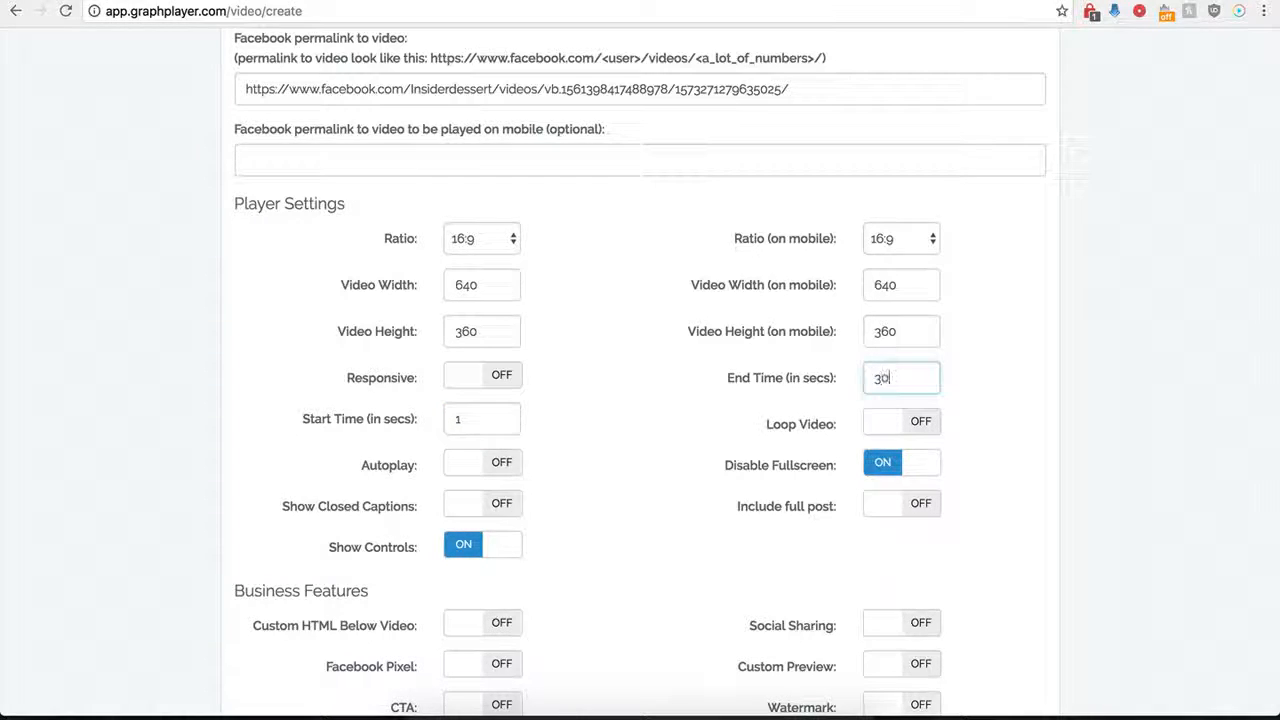
left_click(631, 406)
scroll(660, 436, "up", 1)
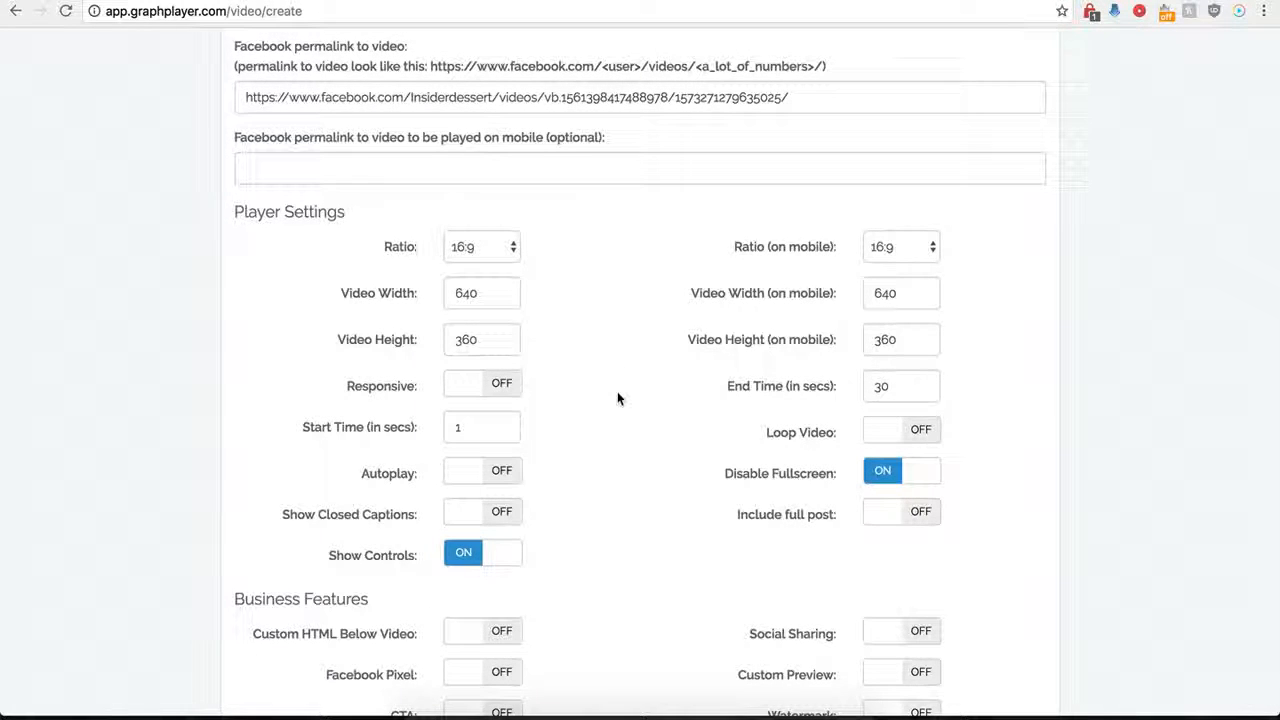
left_click(912, 525)
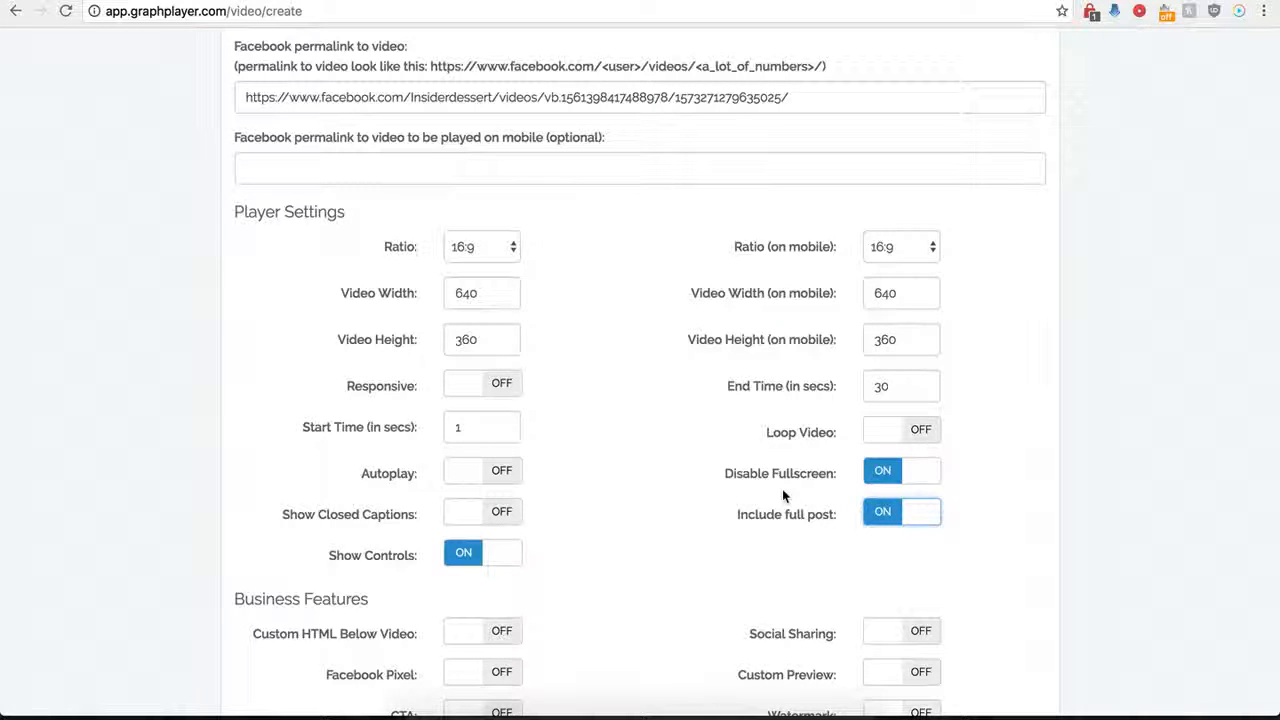
left_click(878, 522)
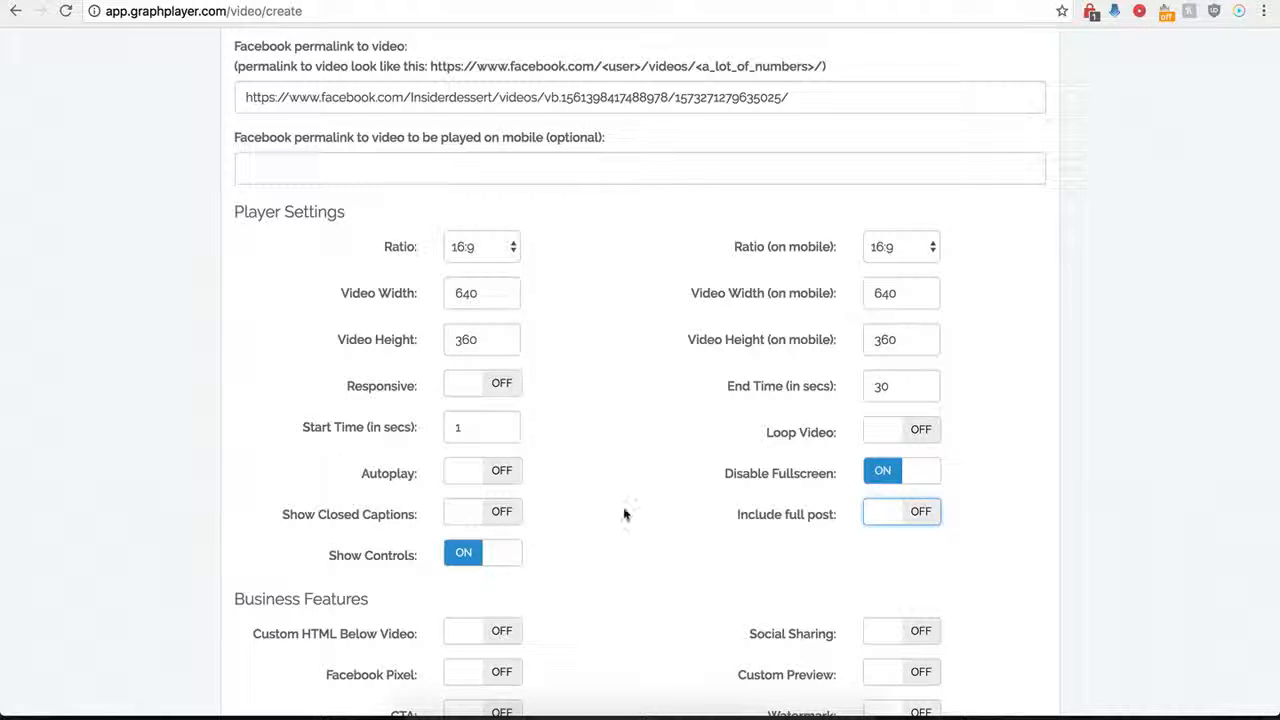
Save the player and copy its complete secure embed code.
scroll(623, 507, "down", 3)
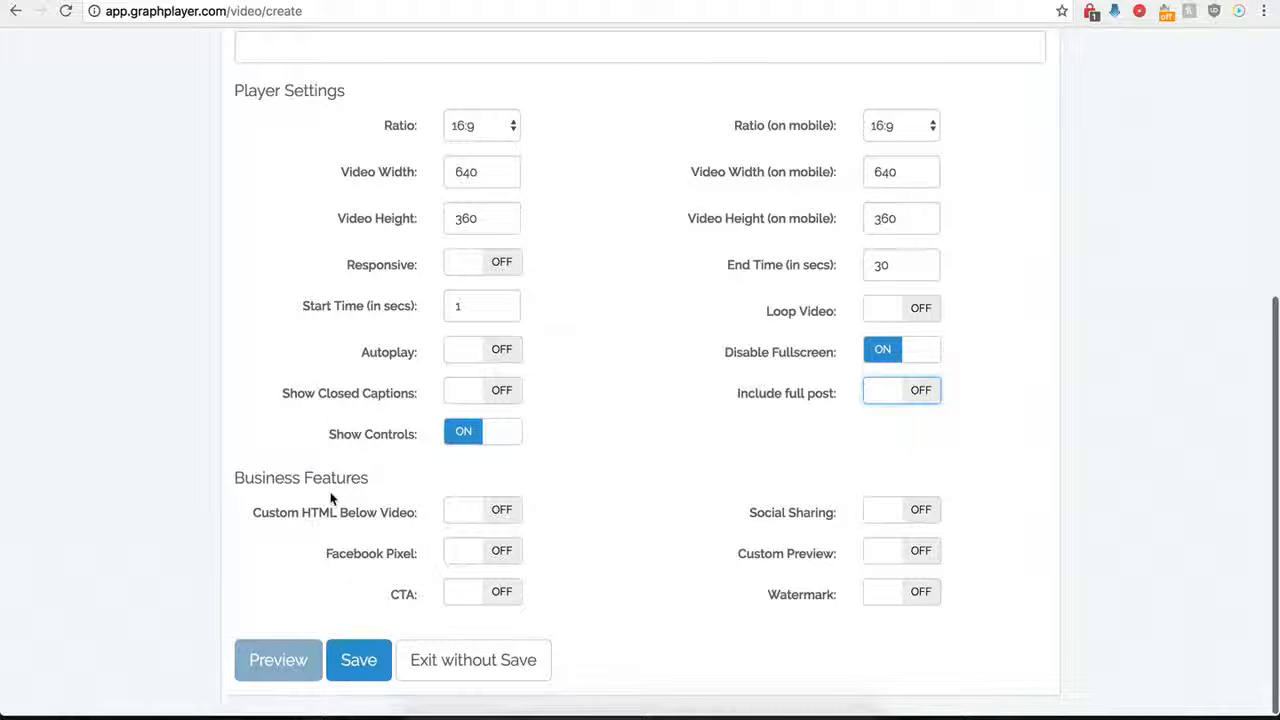
left_click(358, 662)
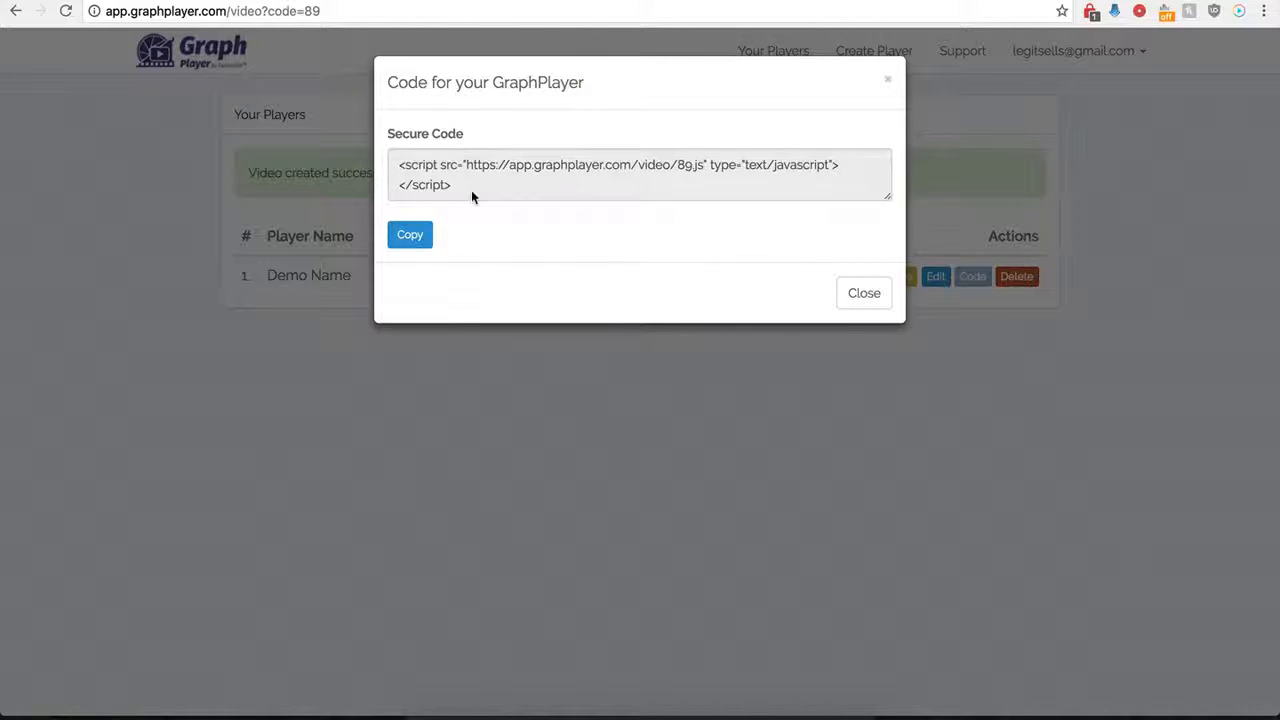
left_click_drag(471, 190, 393, 167)
key("super+c")
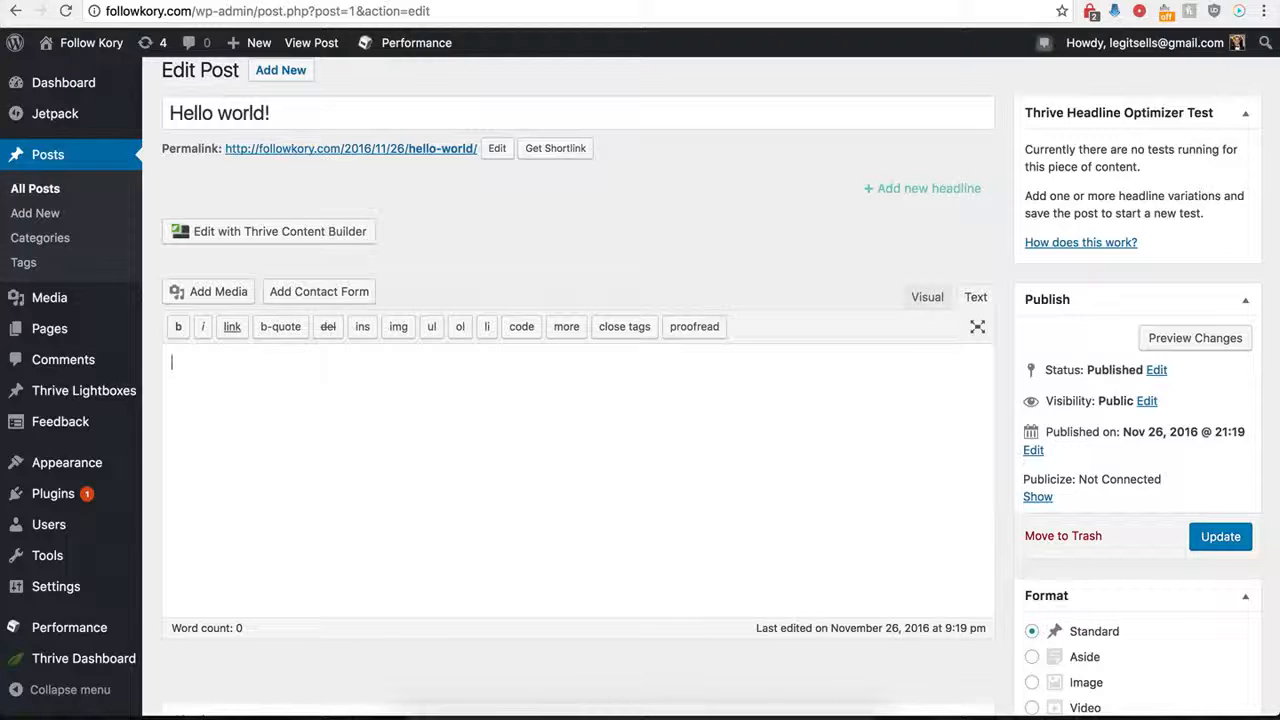
Paste the player's embed code into the text of the Hello world! post in WordPress and update the post.
left_click(325, 432)
key("super+v")
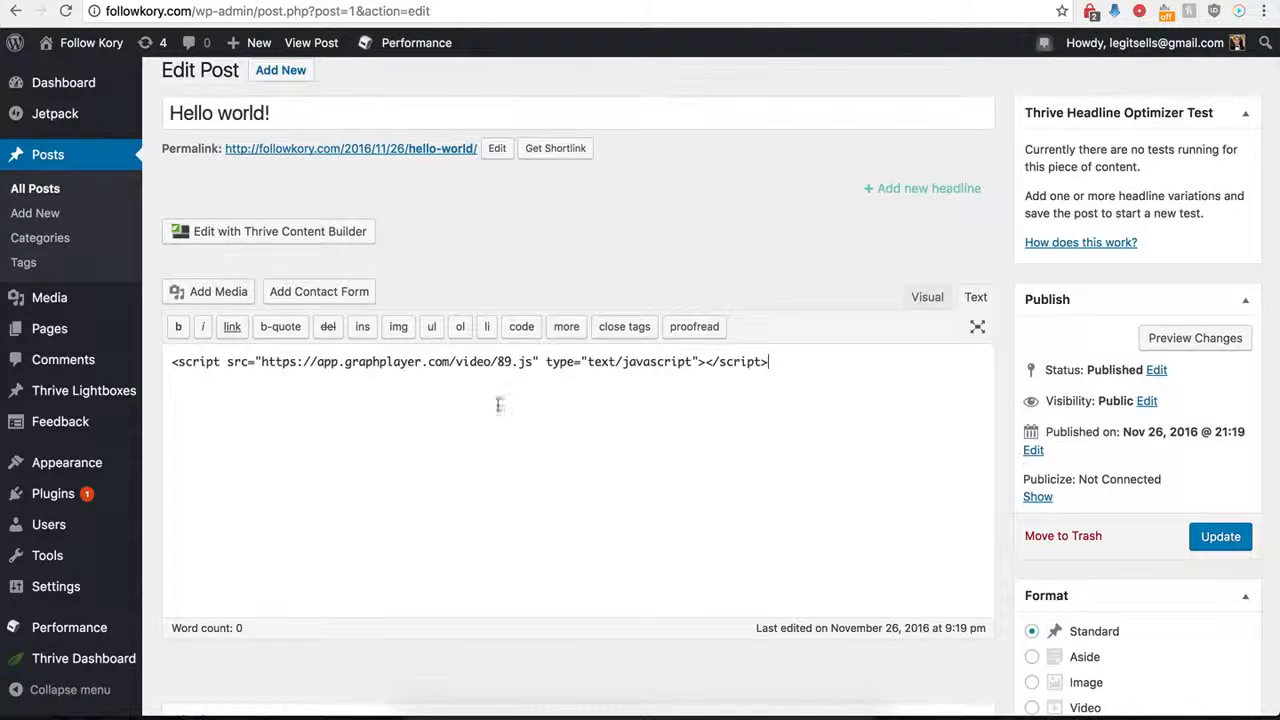
left_click(1222, 540)
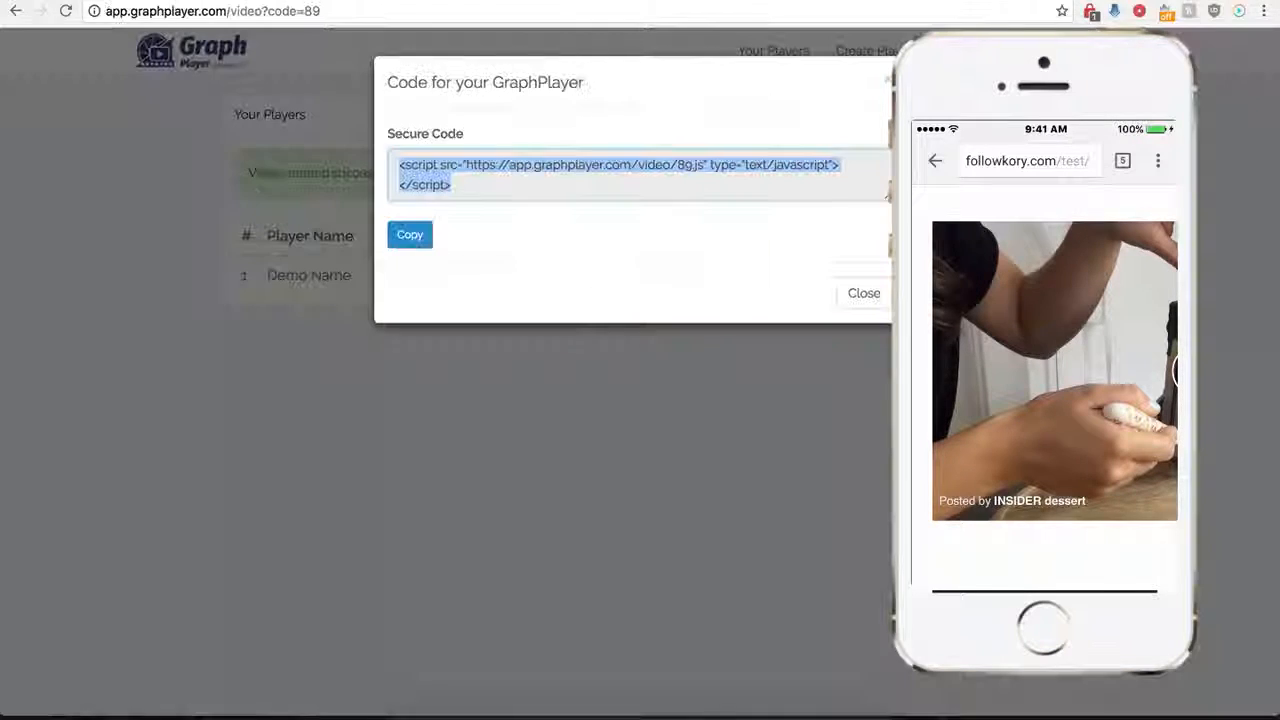
Close the player code, open the Demo Name player for editing and enable showing a GIF instead of video on mobile devices.
left_click(849, 303)
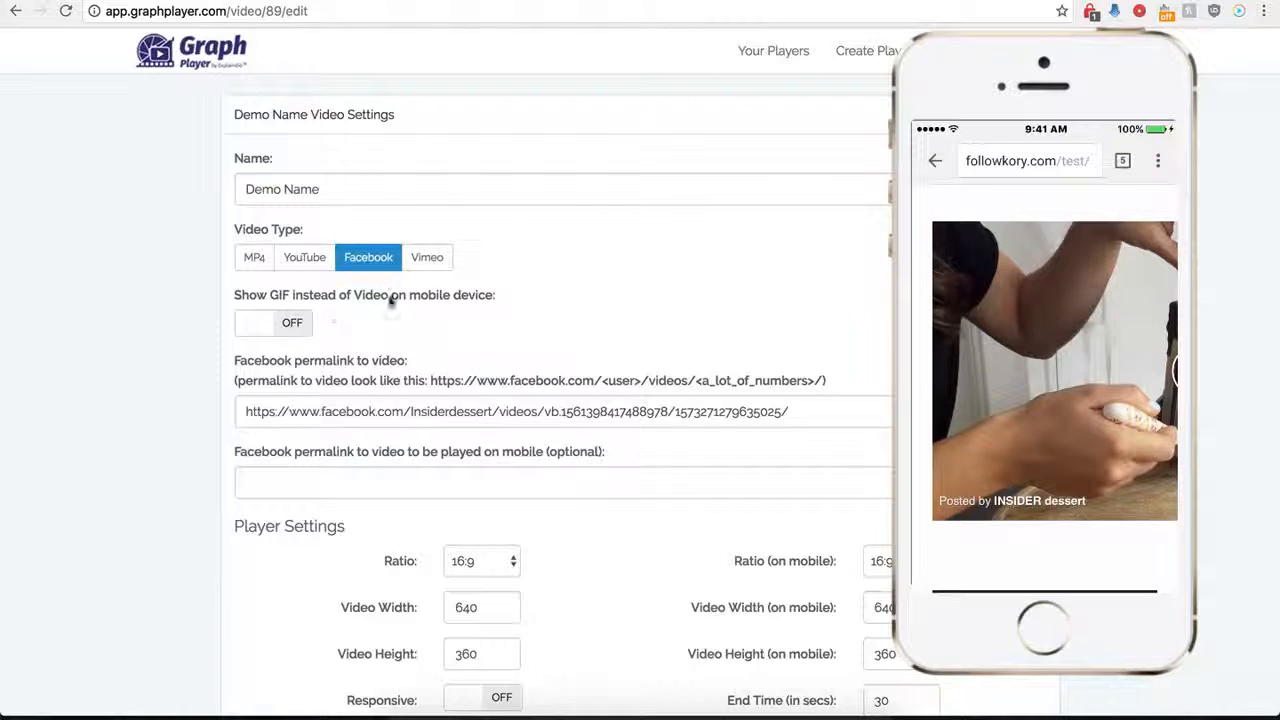
left_click(293, 325)
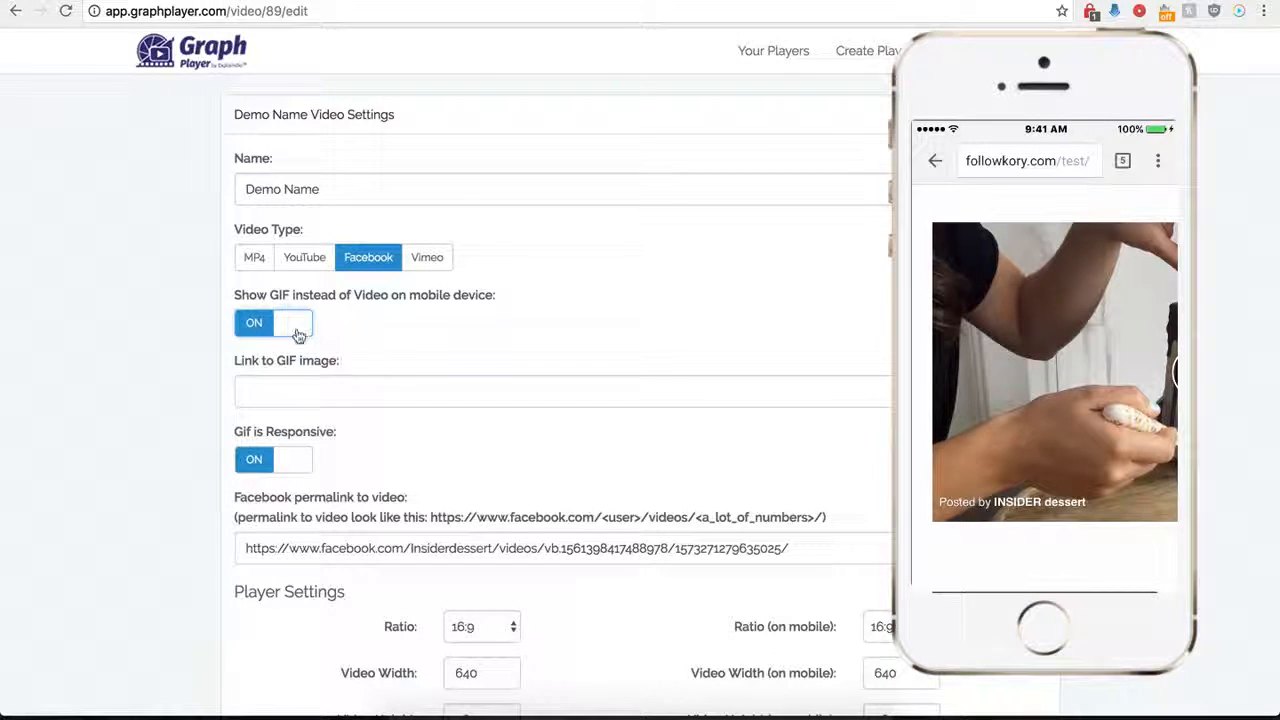
Switch to the cake GIF's page on GIPHY and copy its Giphy link.
left_click(299, 390)
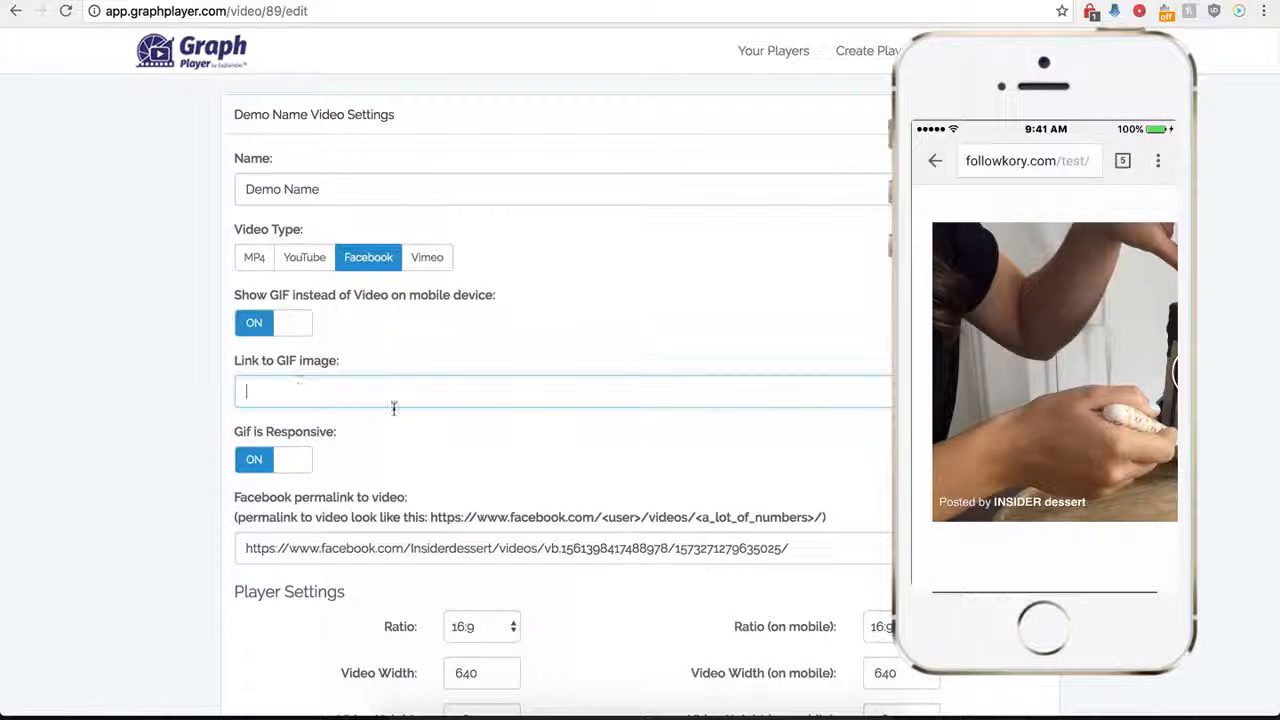
left_click(950, 1)
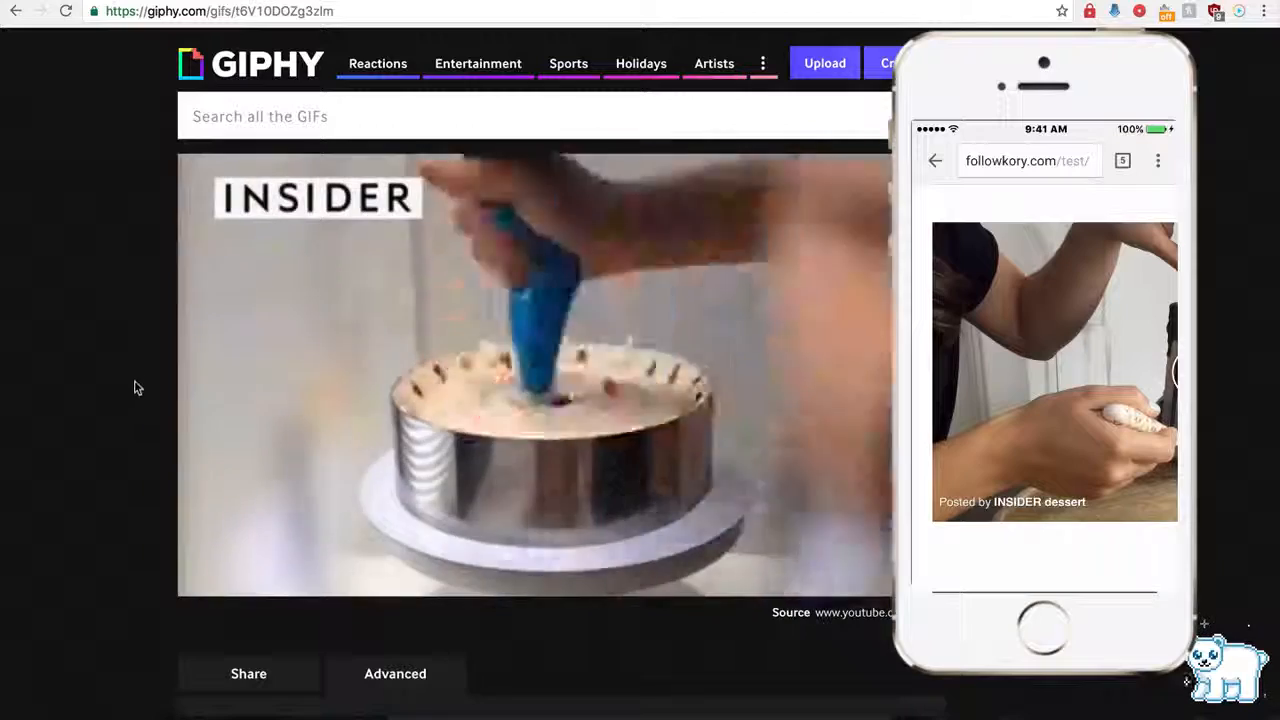
scroll(133, 408, "down", 1)
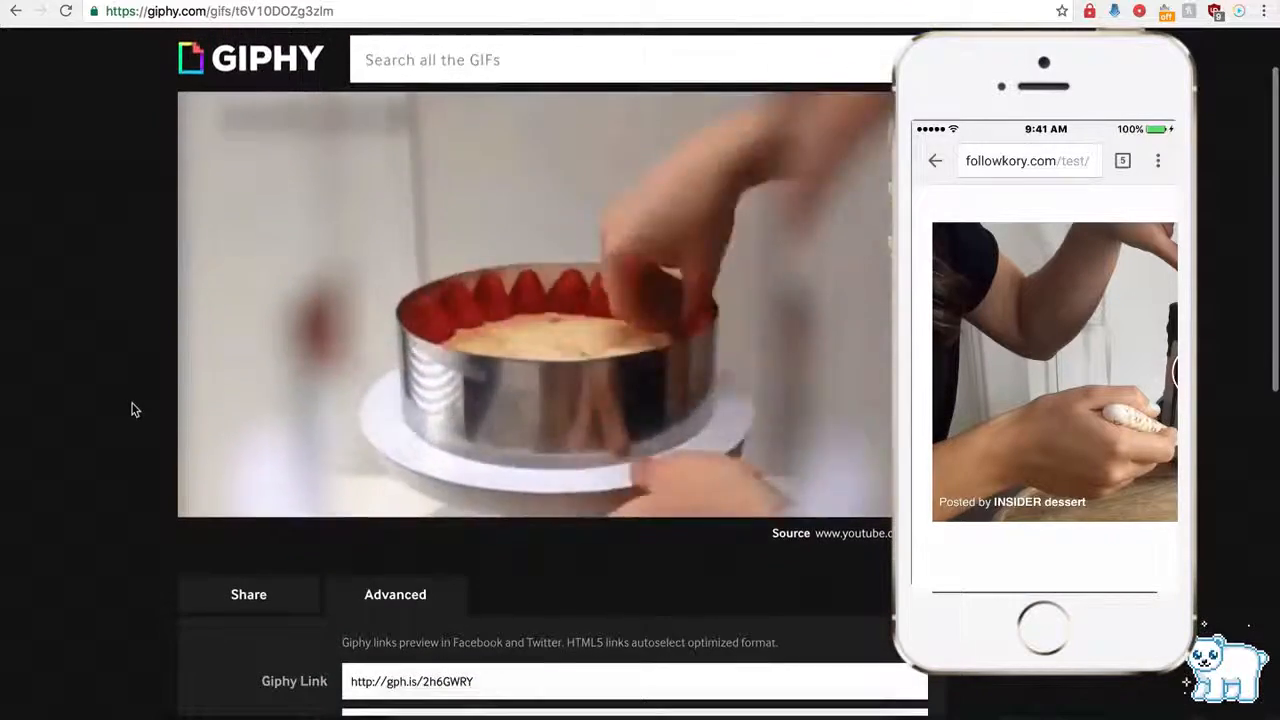
scroll(300, 420, "down", 3)
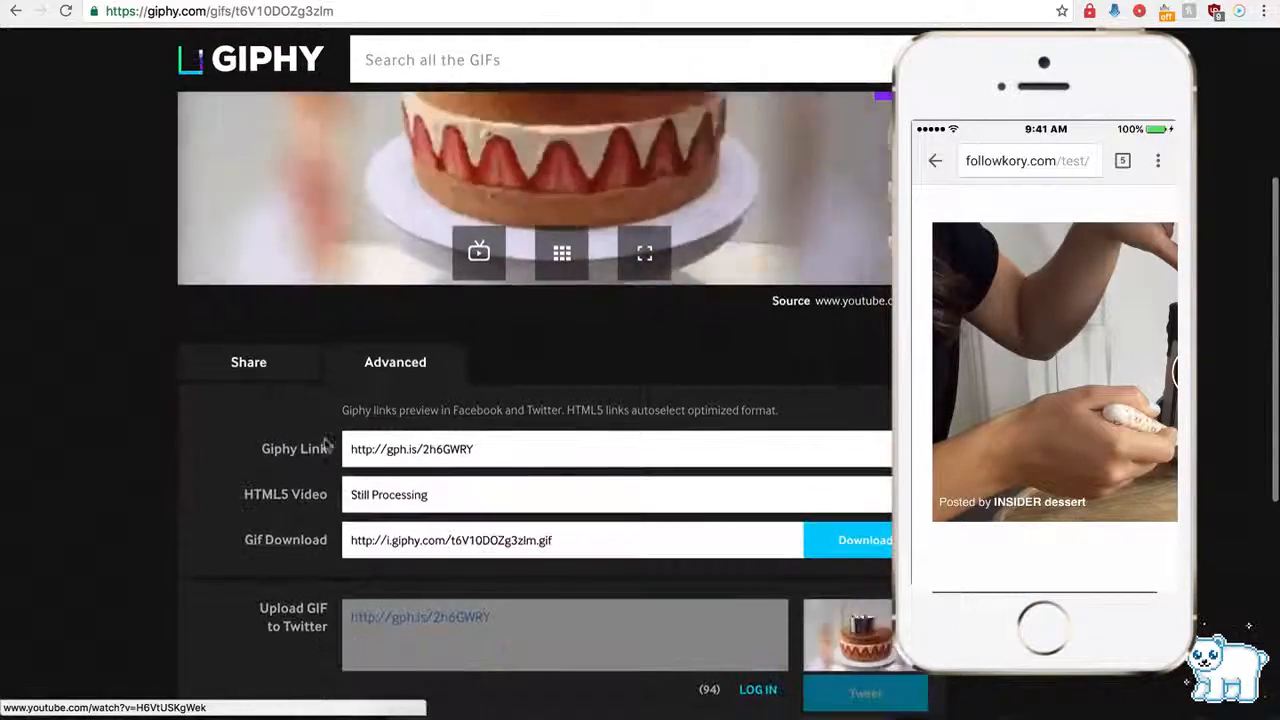
left_click(396, 451)
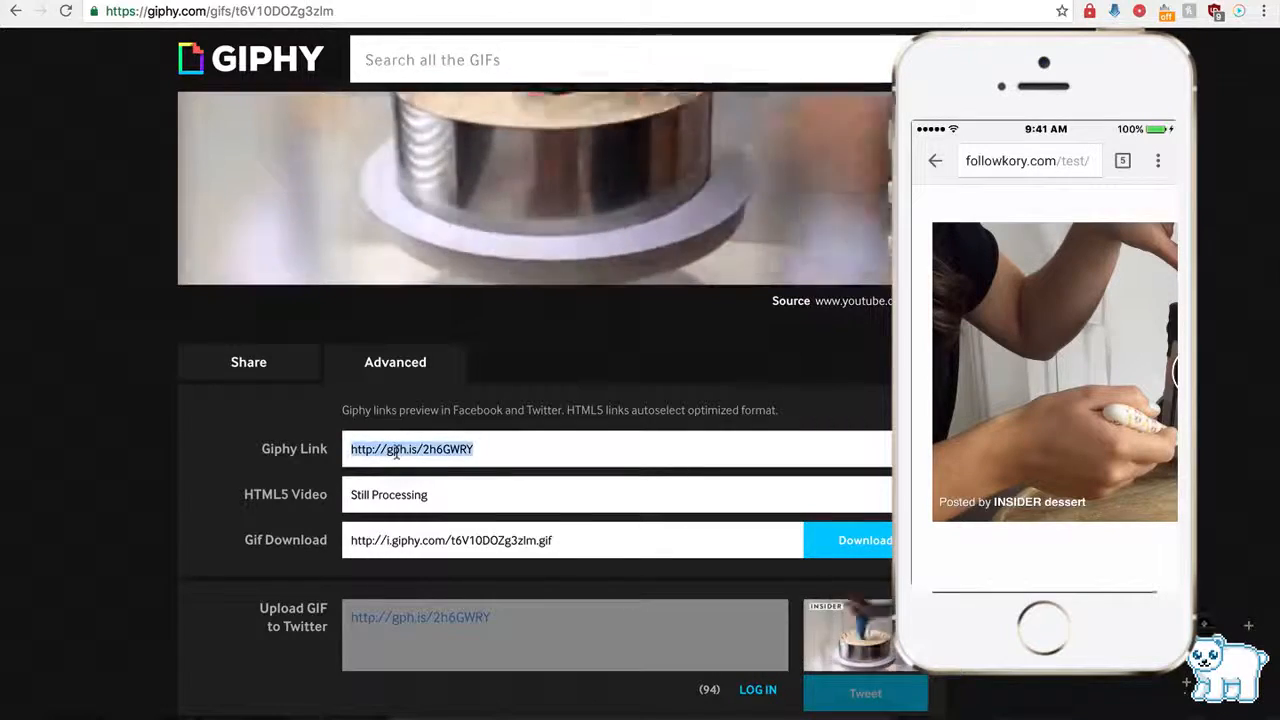
Return to GraphPlayer, paste the copied link as the player's GIF image link and save the player.
left_click(420, 1)
left_click(318, 390)
type("http://gph.is/2eSOWRY")
scroll(190, 490, "down", 5)
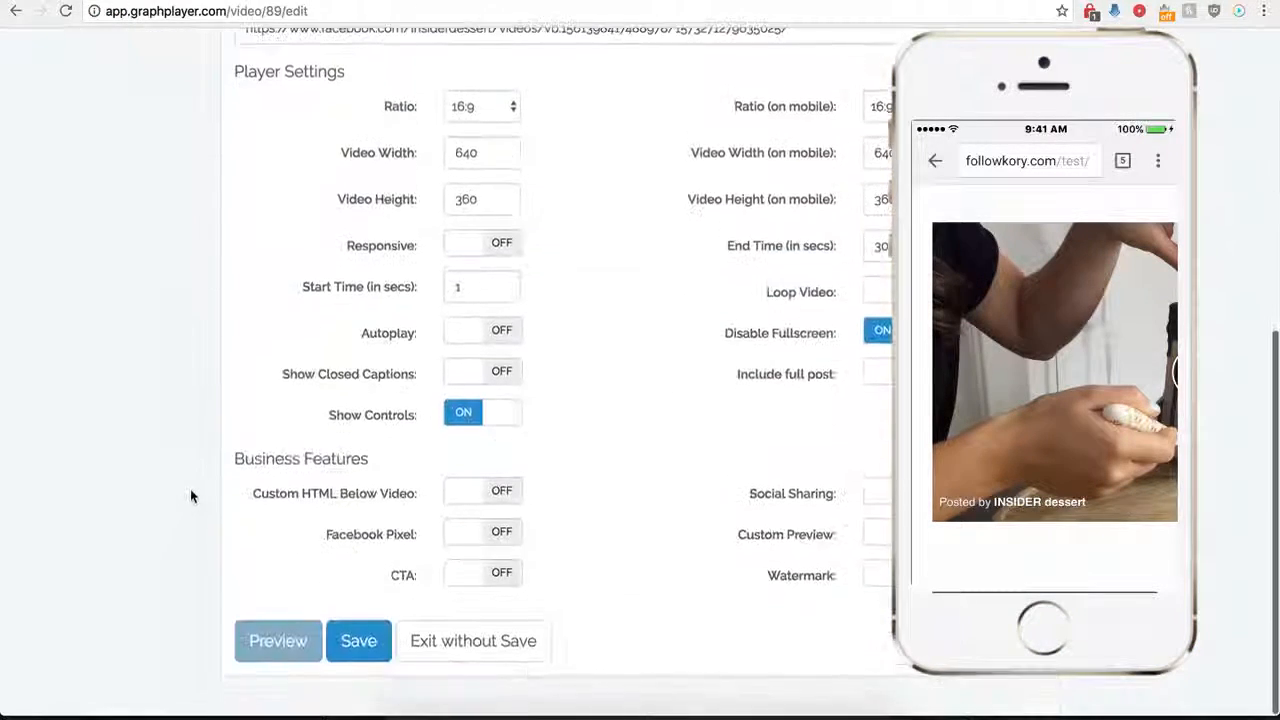
left_click(358, 641)
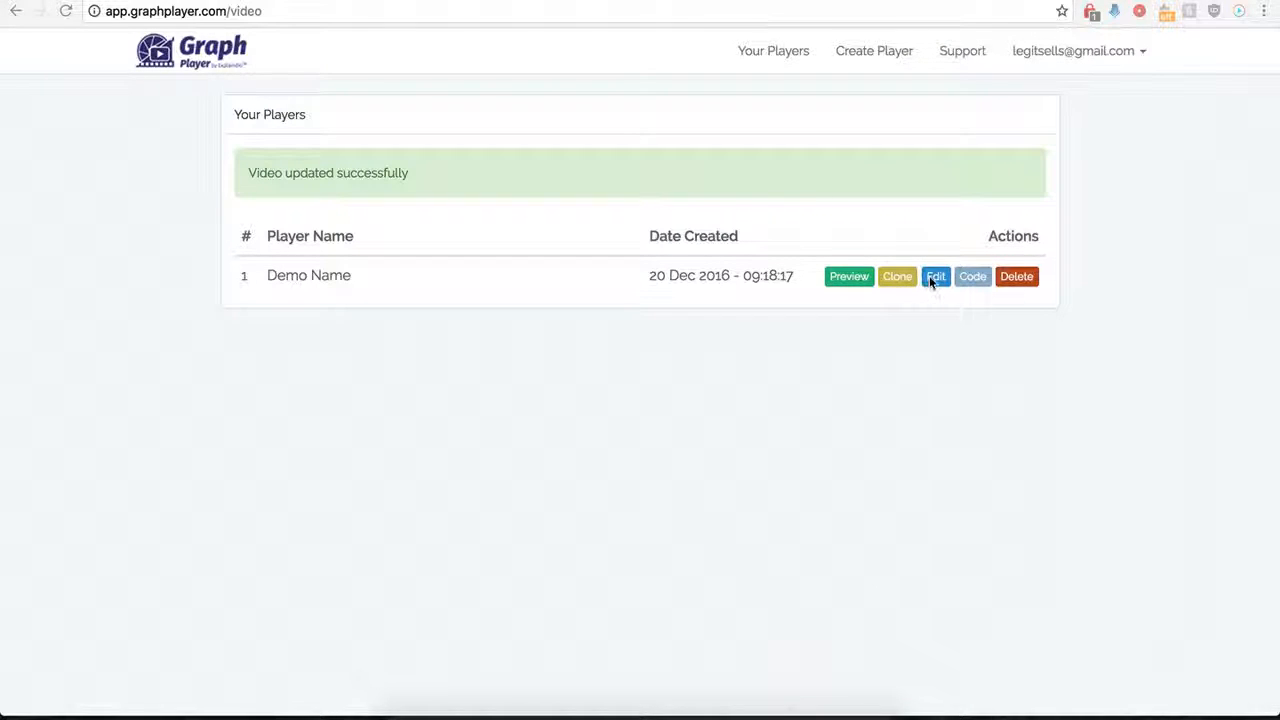
Open the Demo Name player for editing, turn on Include full post and save the player.
left_click(933, 278)
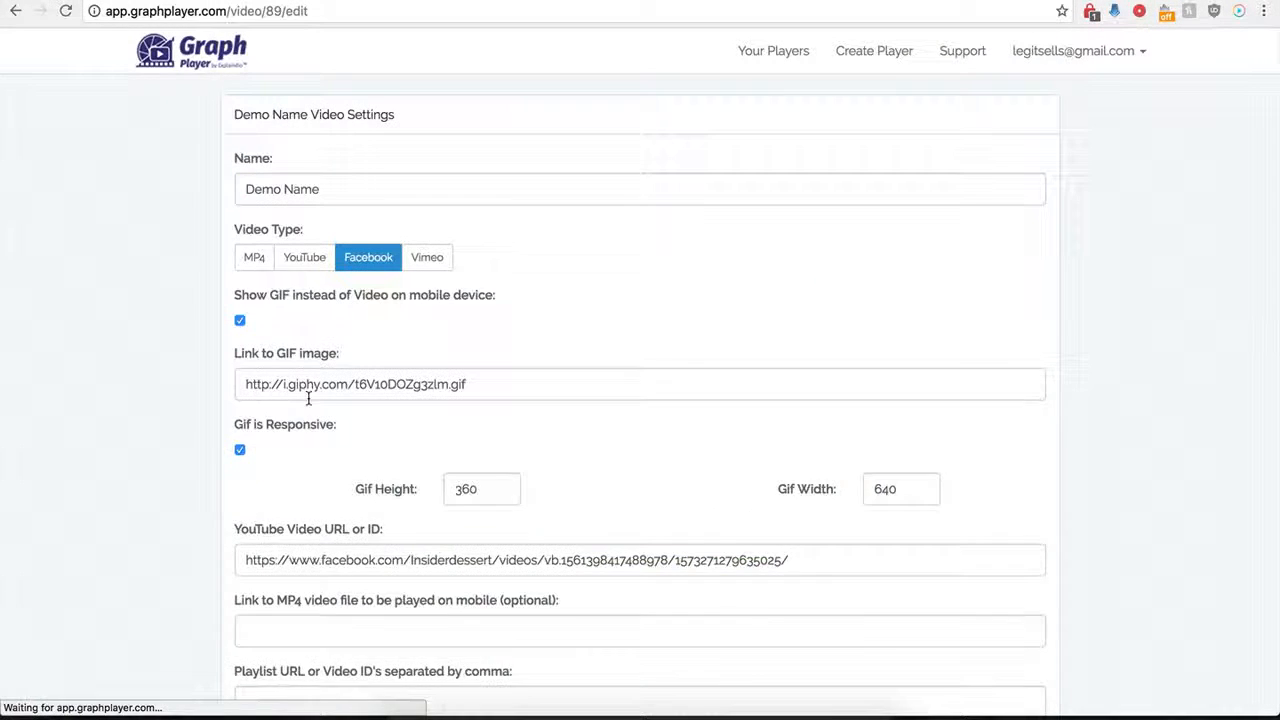
scroll(213, 484, "down", 5)
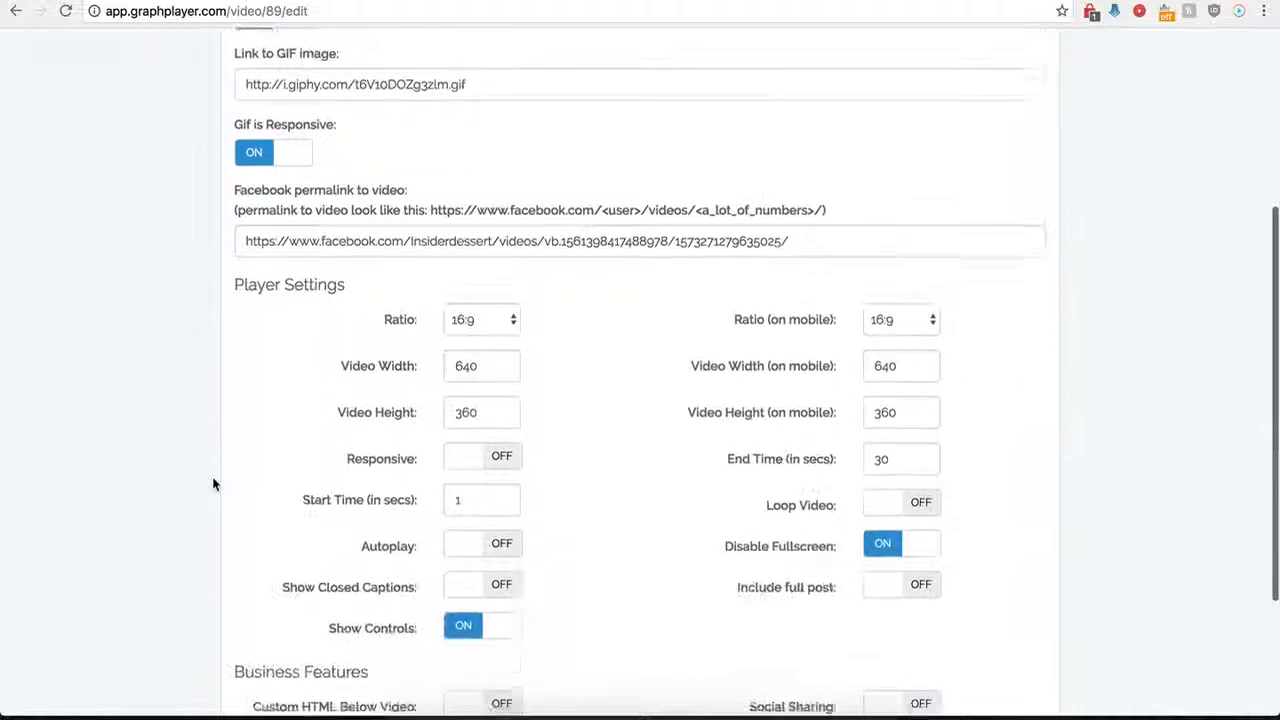
scroll(213, 484, "down", 4)
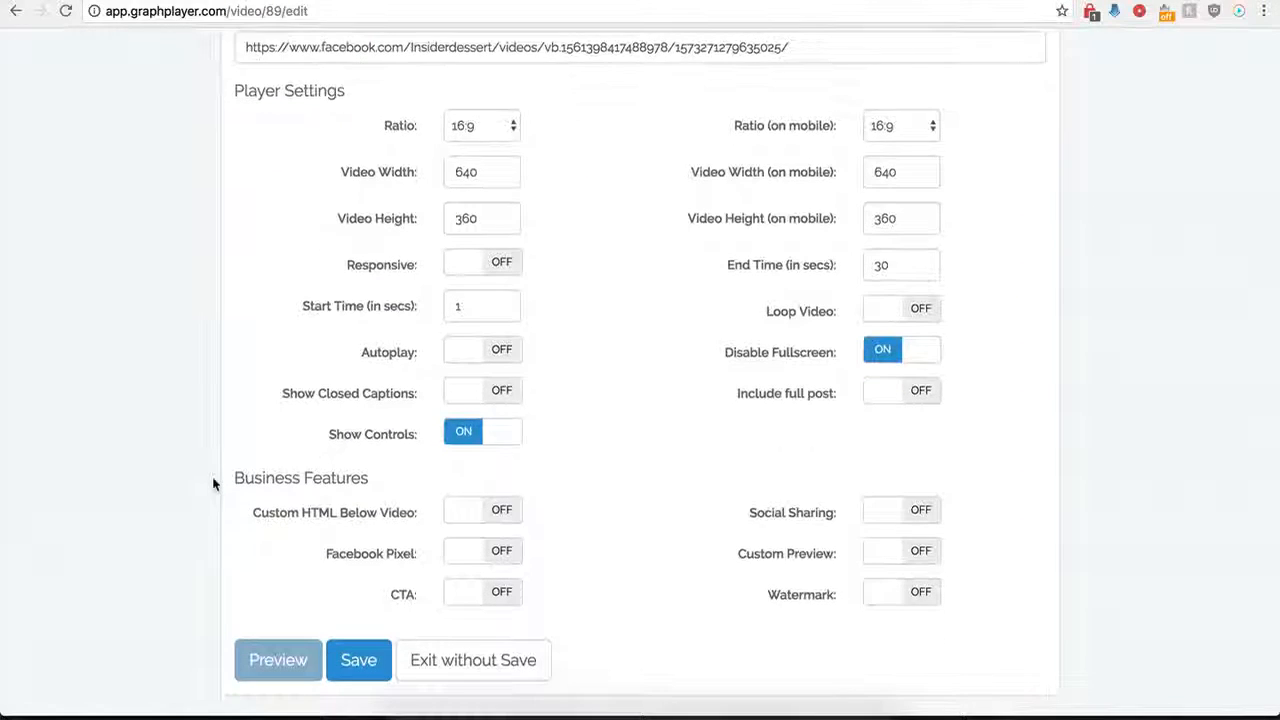
left_click(920, 395)
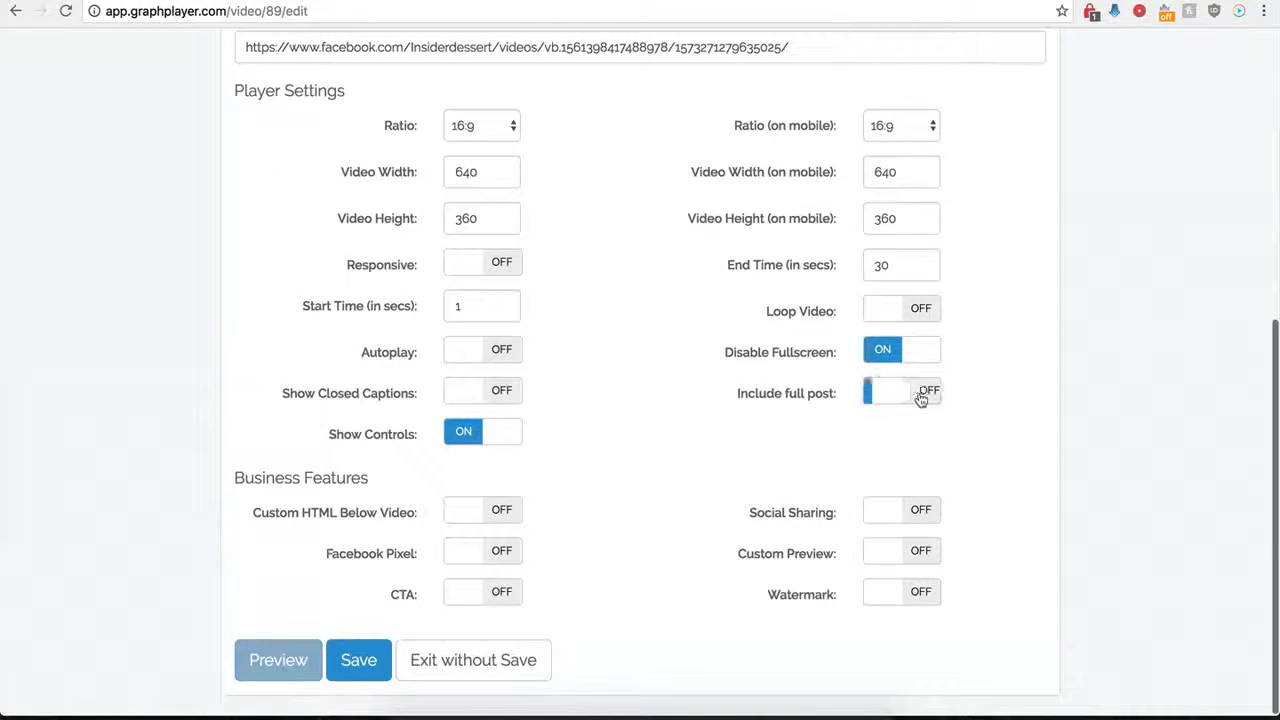
left_click(336, 660)
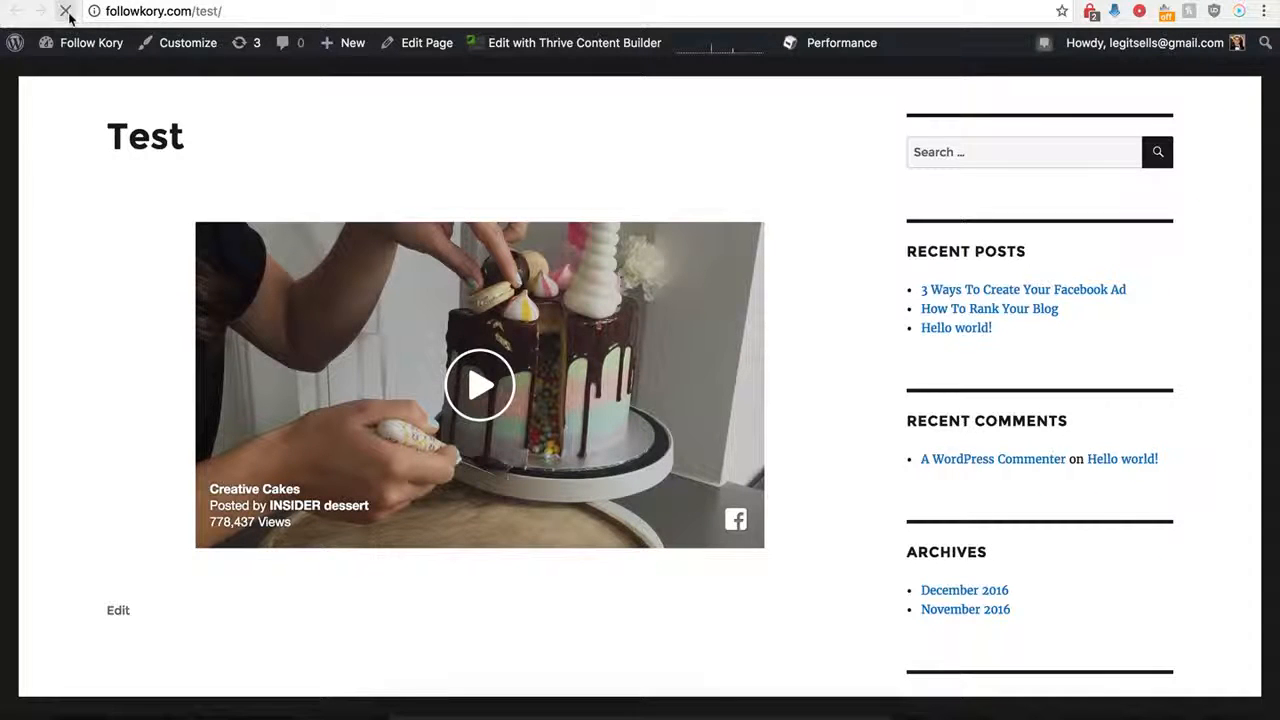
Reload the Test page, check the embedded post, open its comments on Facebook and return to the player list.
left_click(65, 10)
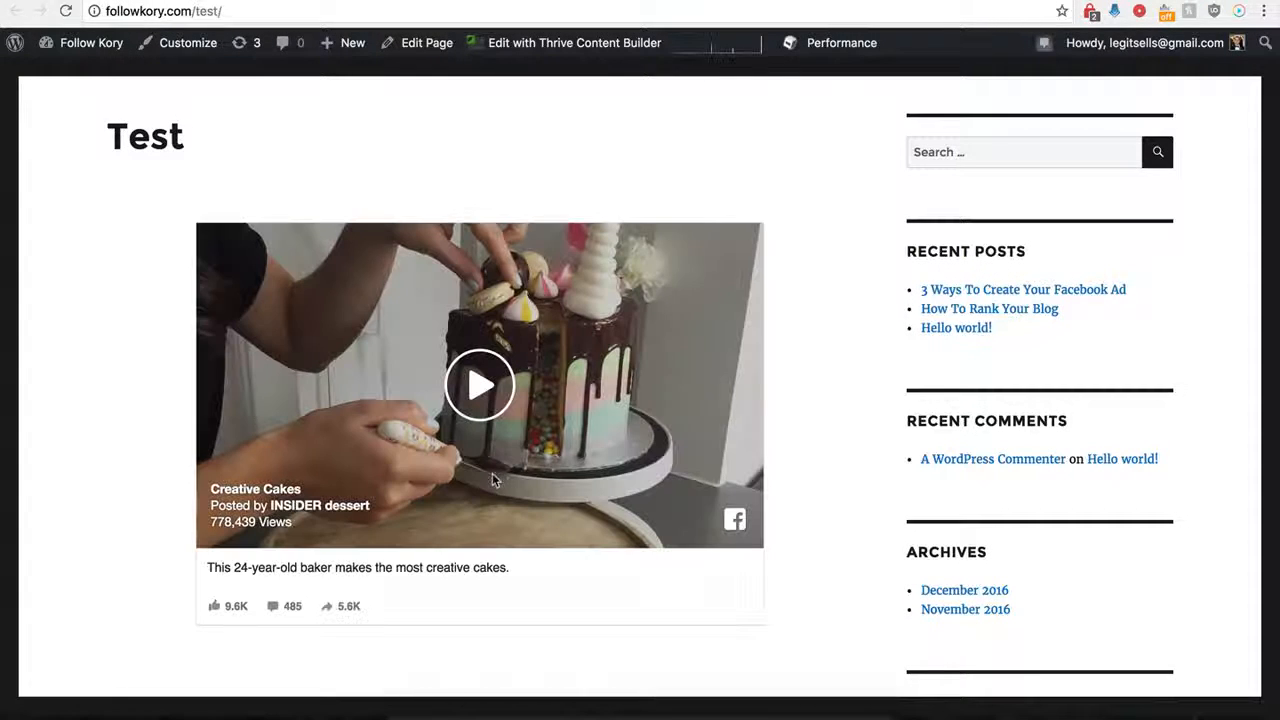
scroll(170, 590, "down", 1)
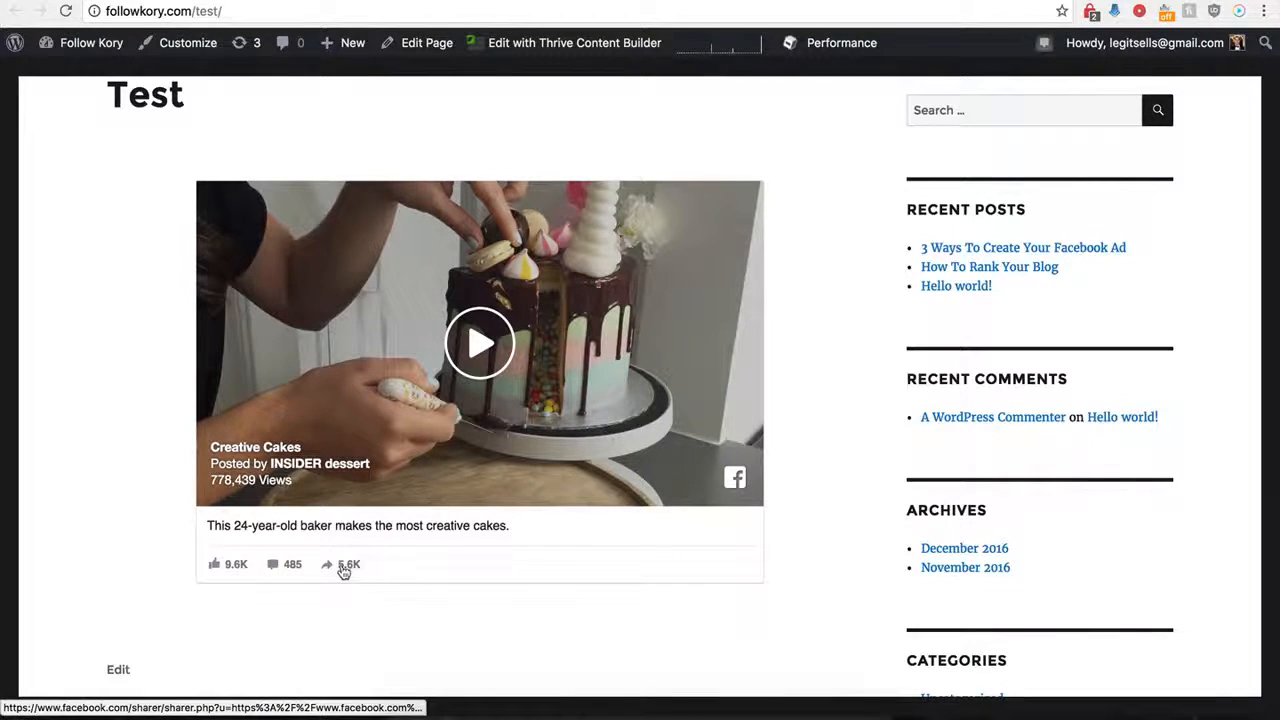
left_click(276, 566)
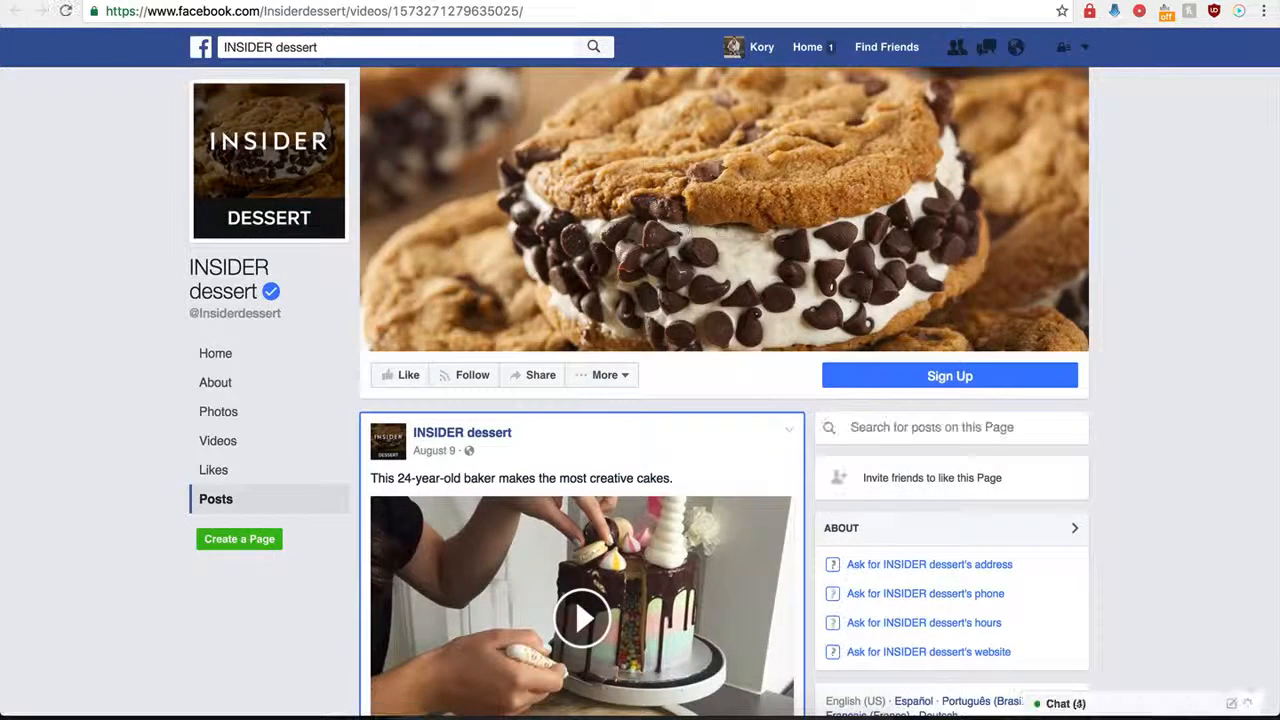
key("super+w")
key("super+w")
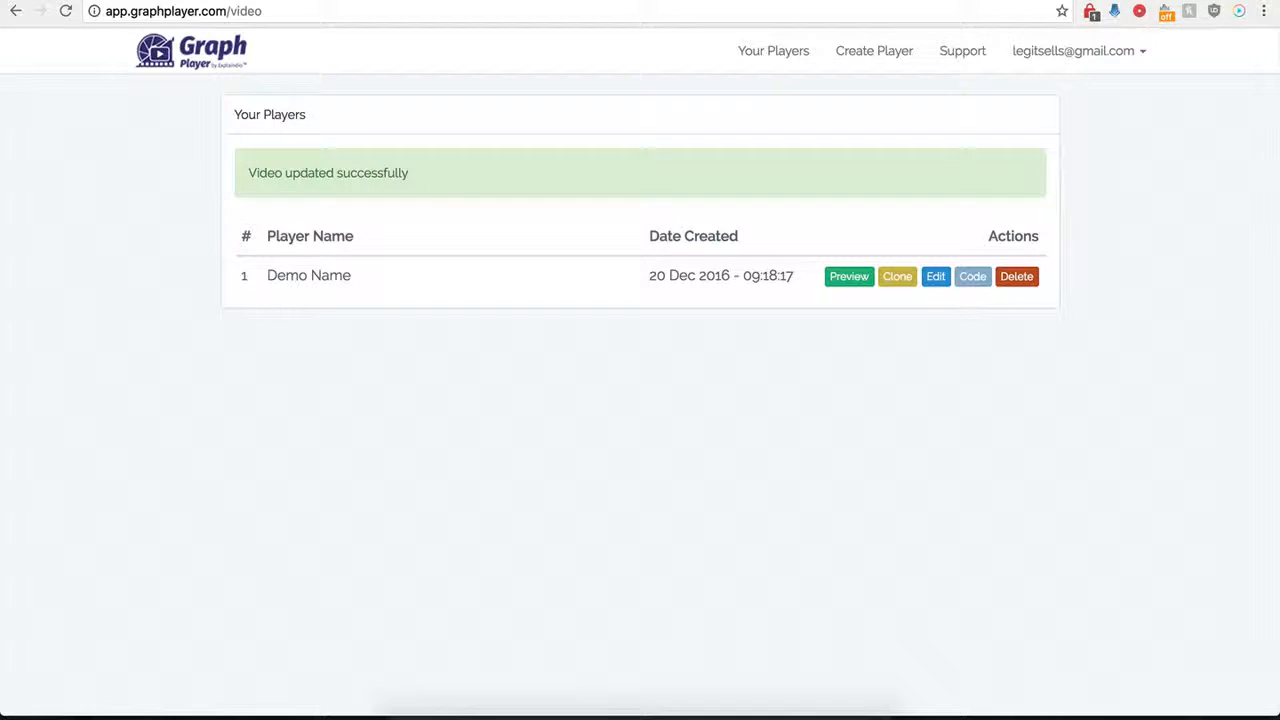
Open the Demo Name player for editing and turn on Custom HTML Below Video.
left_click(938, 280)
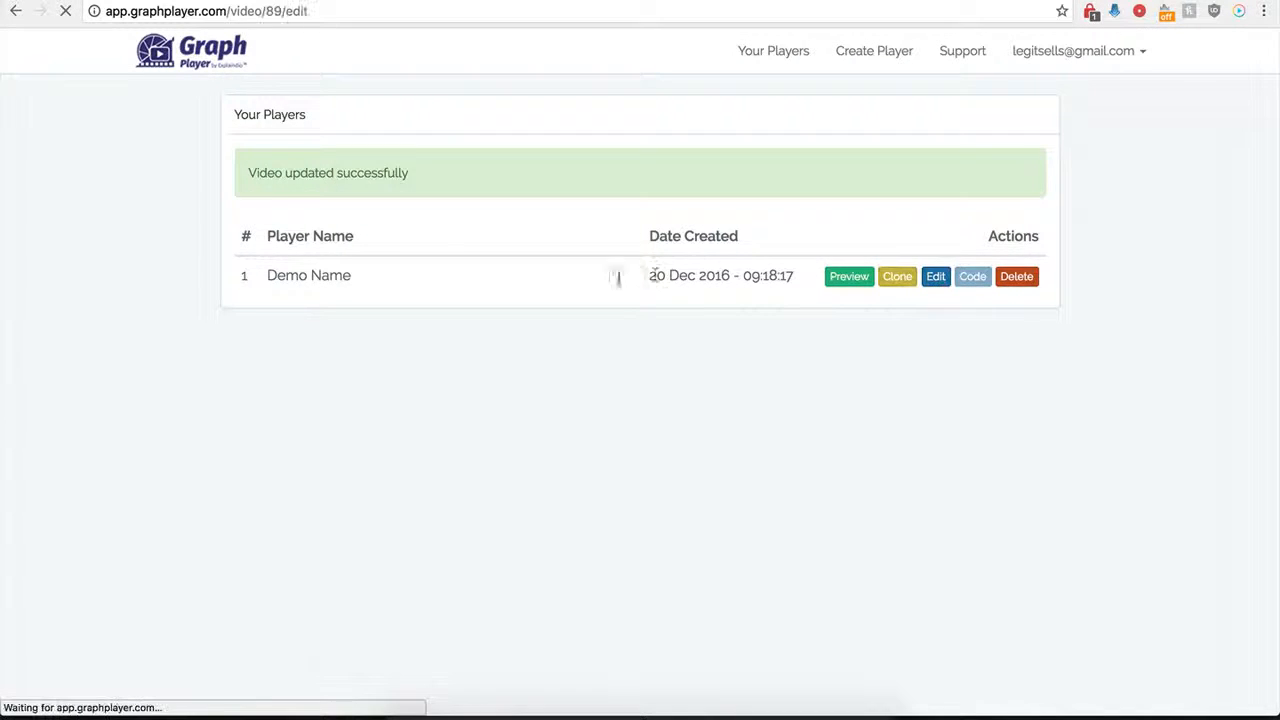
scroll(277, 489, "down", 5)
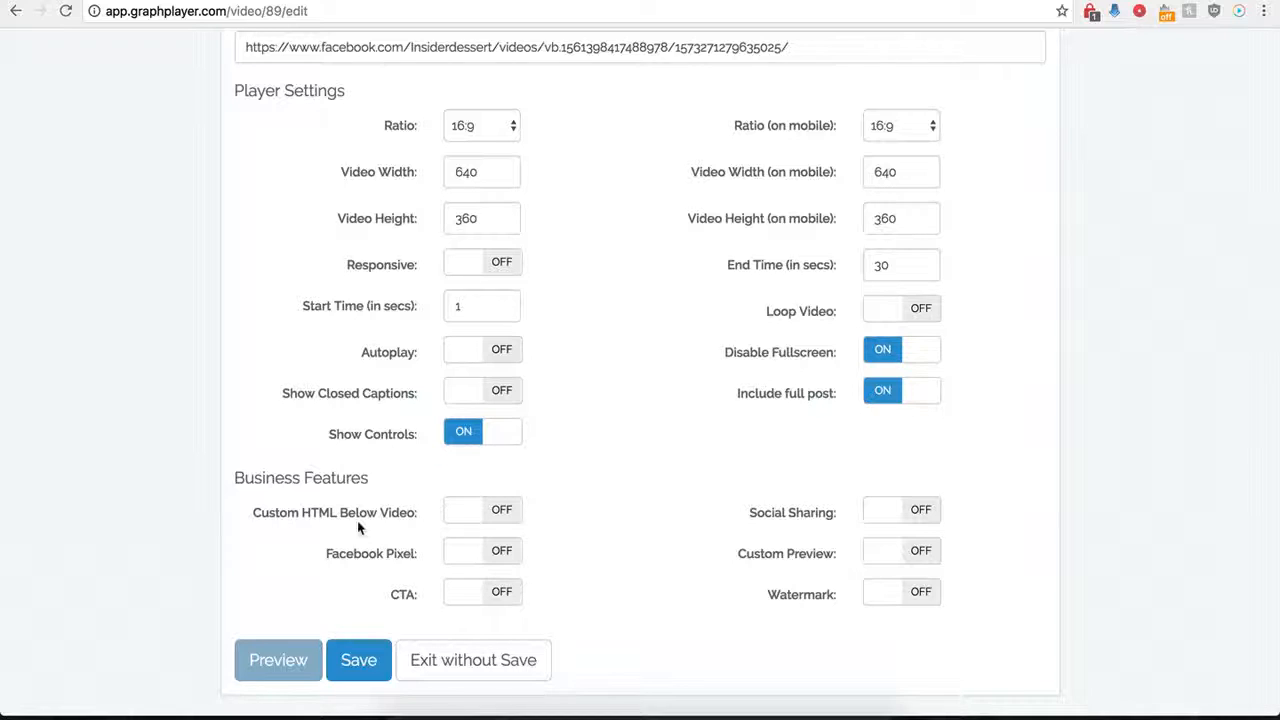
left_click(500, 510)
scroll(540, 550, "down", 3)
left_click(470, 393)
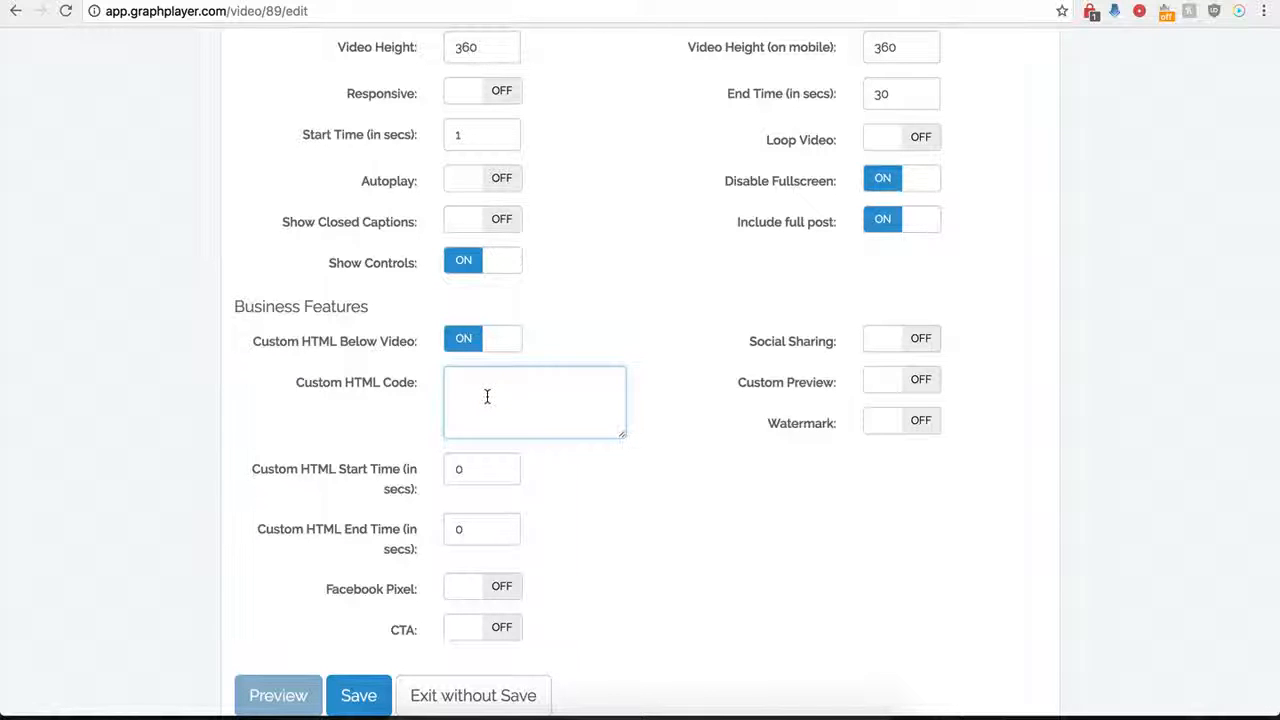
Set the custom HTML start time to 120 seconds.
left_click(474, 475)
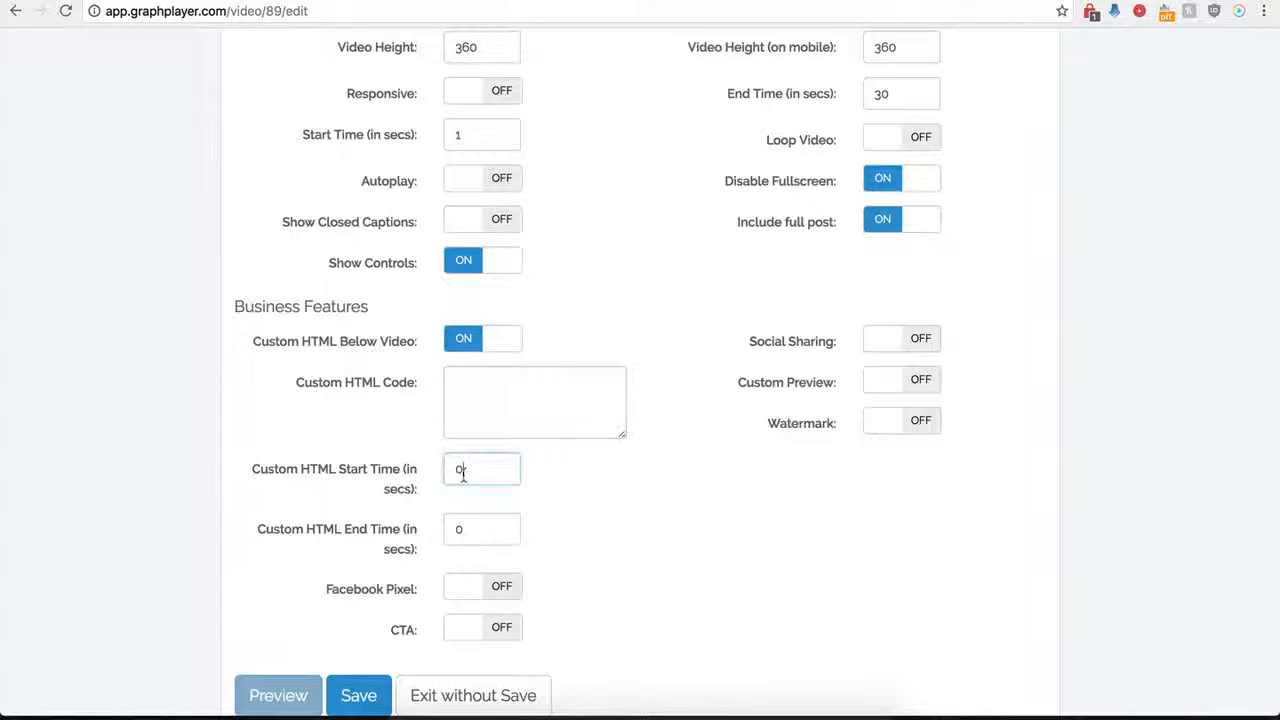
double_click(459, 470)
double_click(480, 529)
left_click(496, 397)
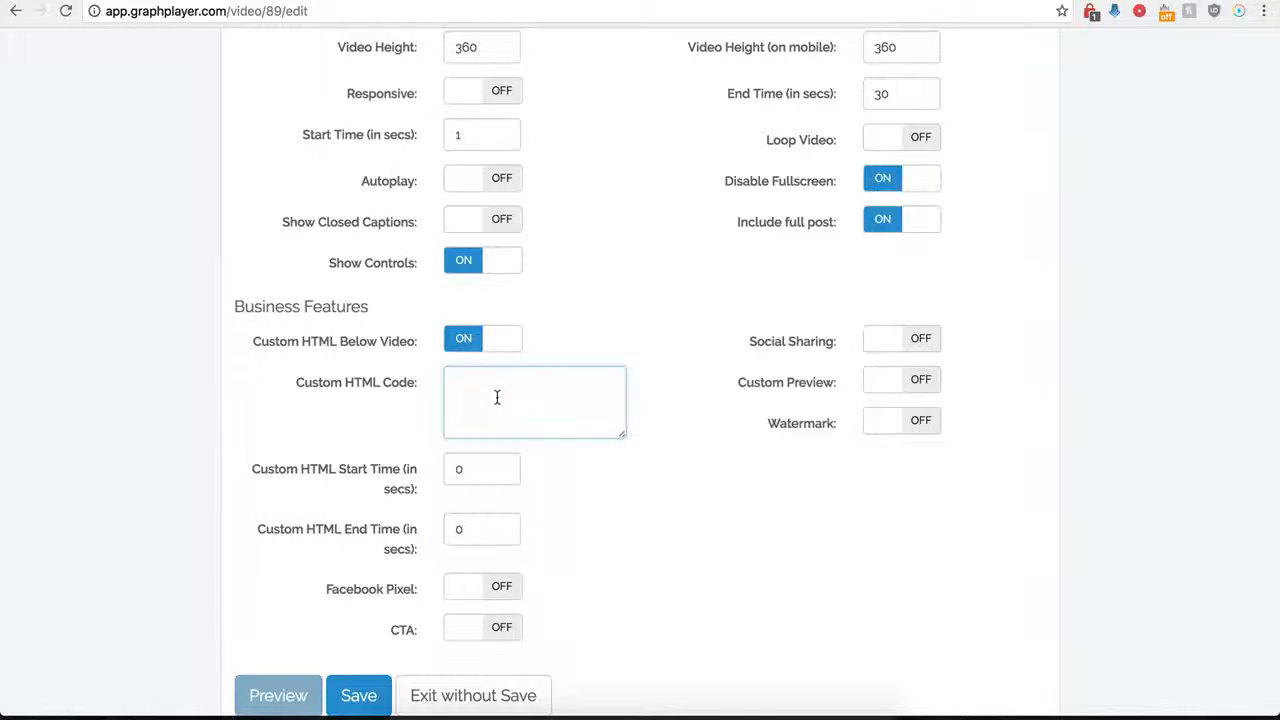
scroll(496, 397, "up", 4)
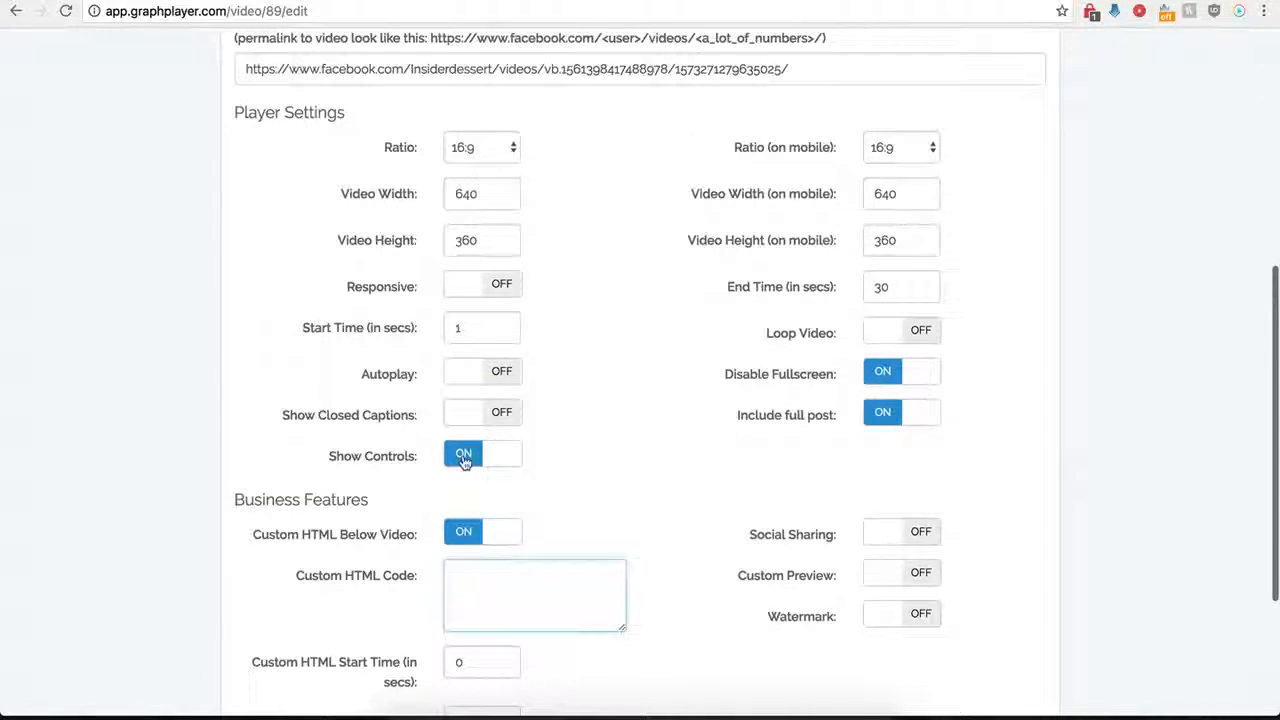
scroll(462, 455, "down", 4)
left_click(485, 444)
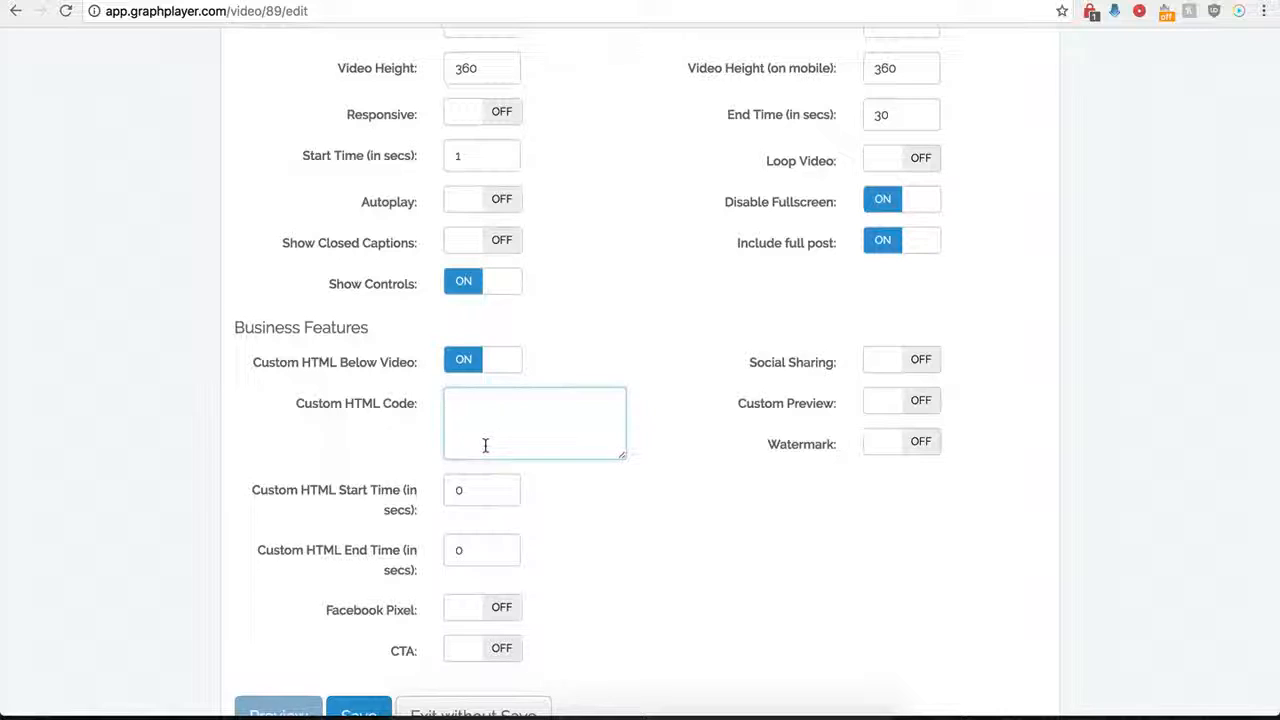
double_click(447, 489)
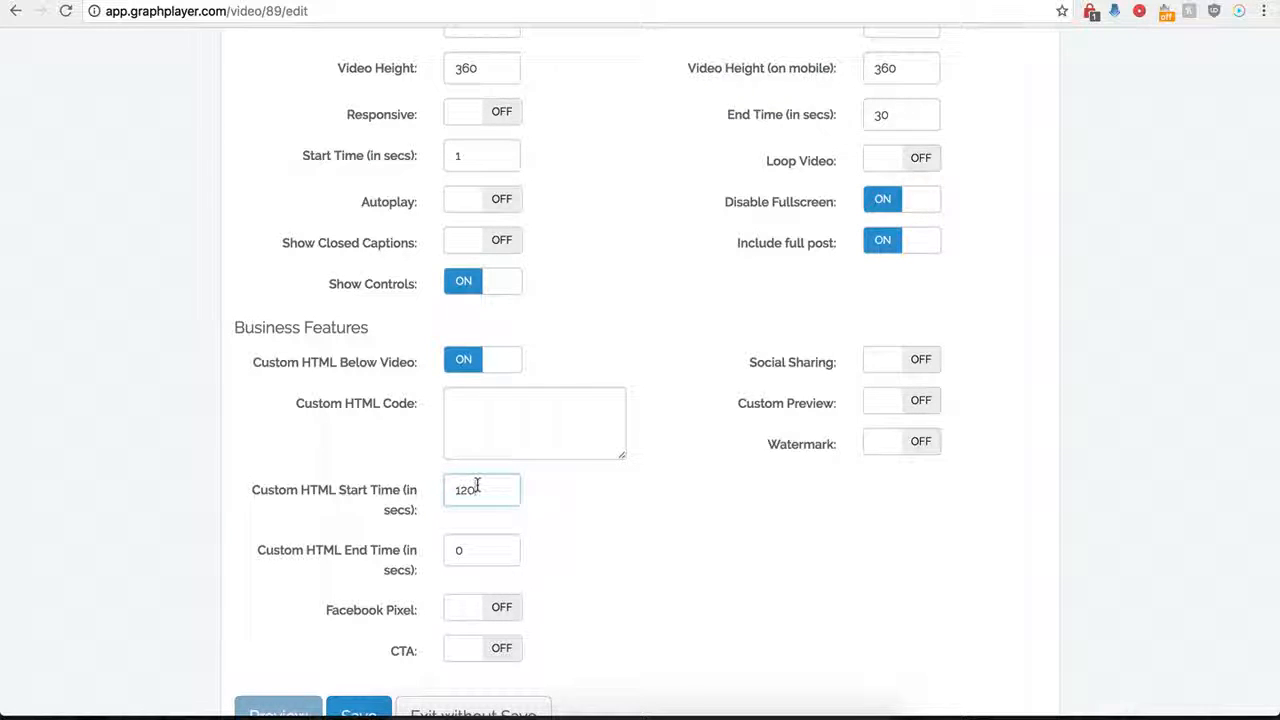
Paste the centered buy-now-button-16.png image code as the custom HTML code and enlarge its text box to show the whole code.
left_click(475, 410)
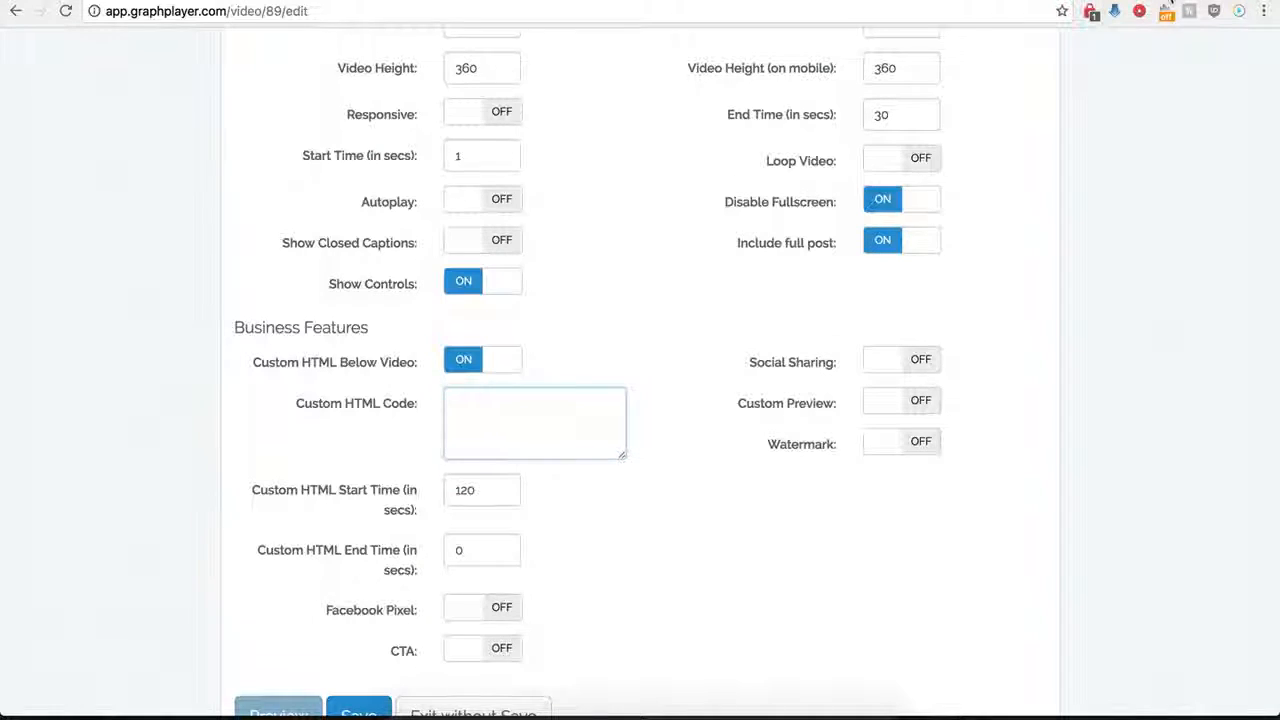
scroll(567, 415, "down", 1)
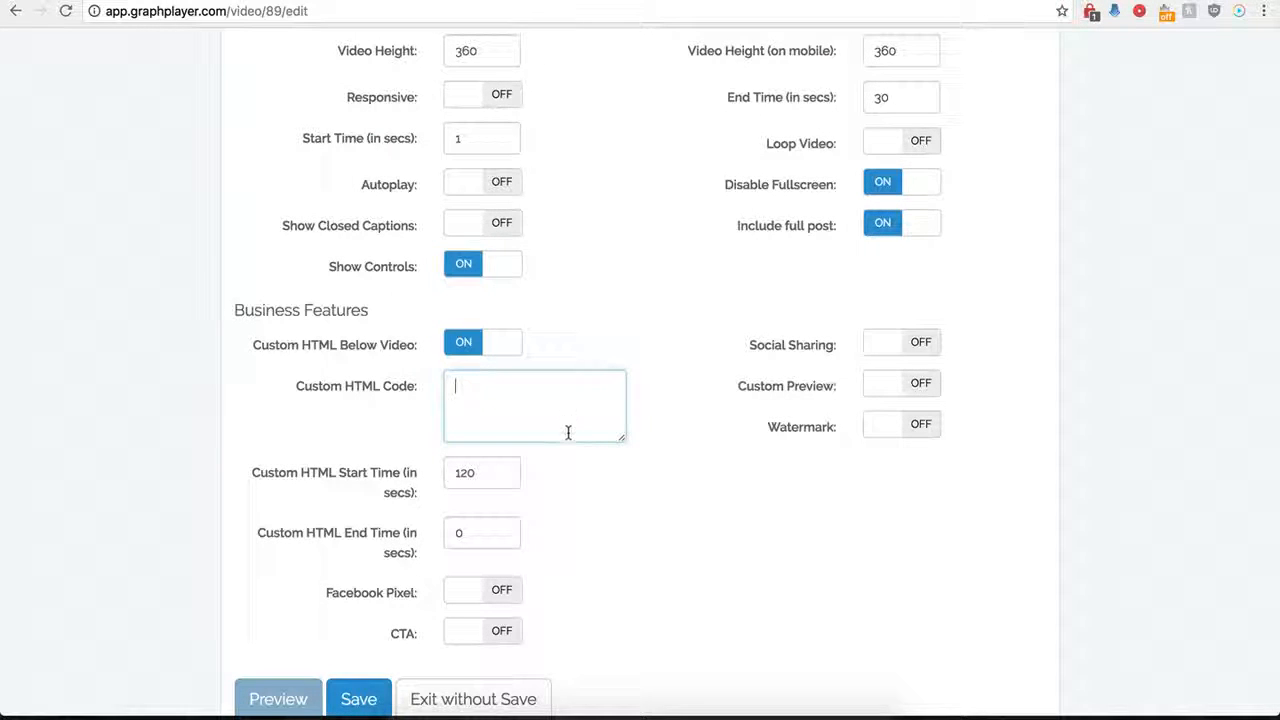
key("super+v")
left_click_drag(620, 442, 664, 497)
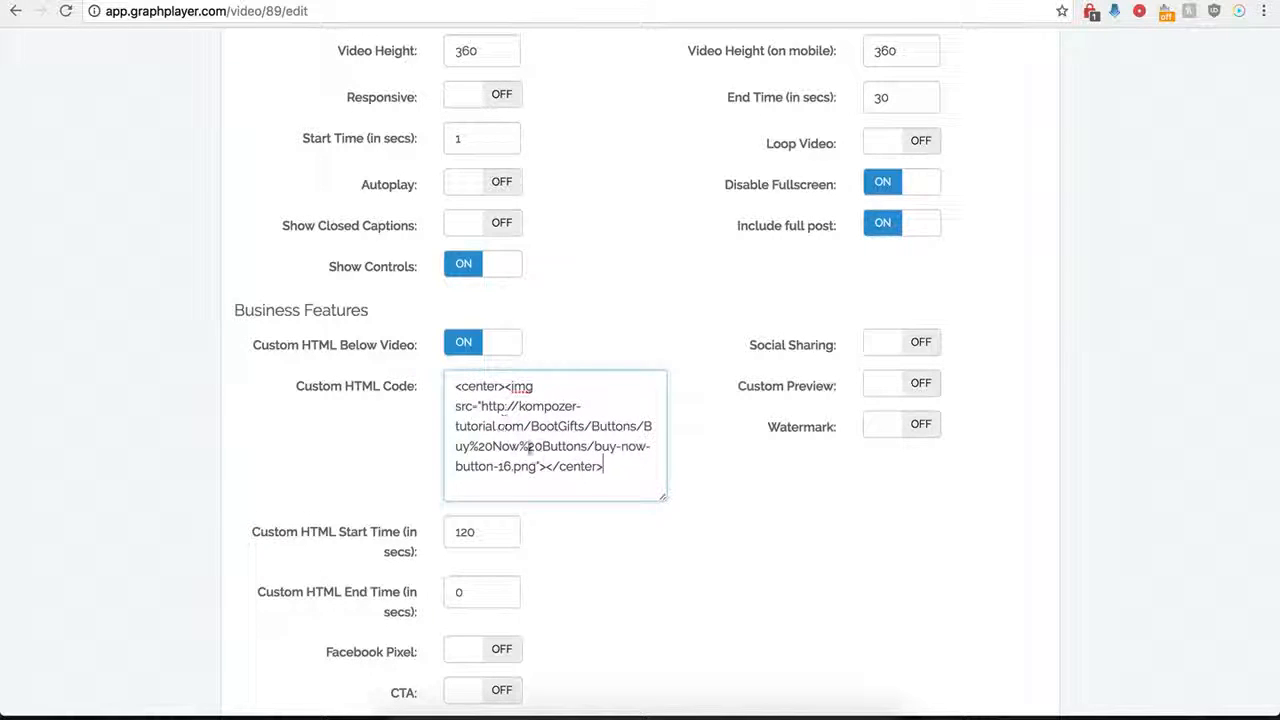
Set the custom HTML start time to 0 seconds and save the player.
left_click(488, 516)
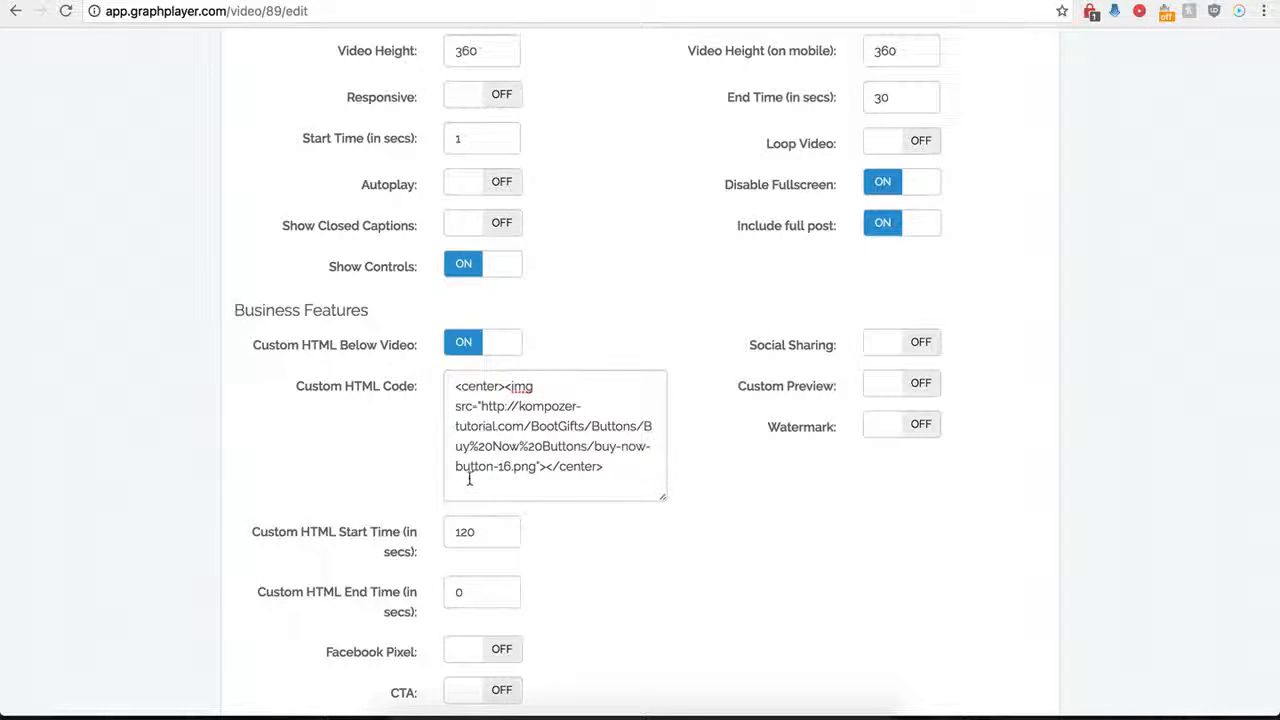
double_click(467, 534)
type("0")
left_click(597, 602)
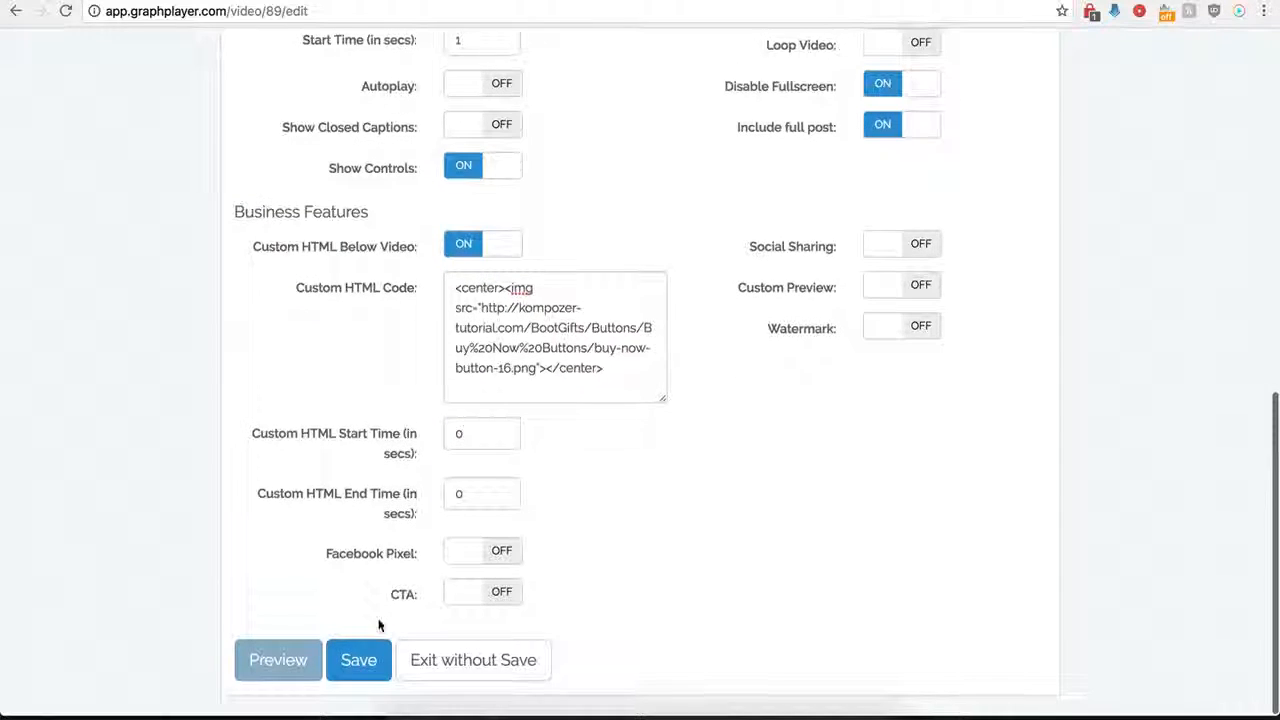
left_click(358, 659)
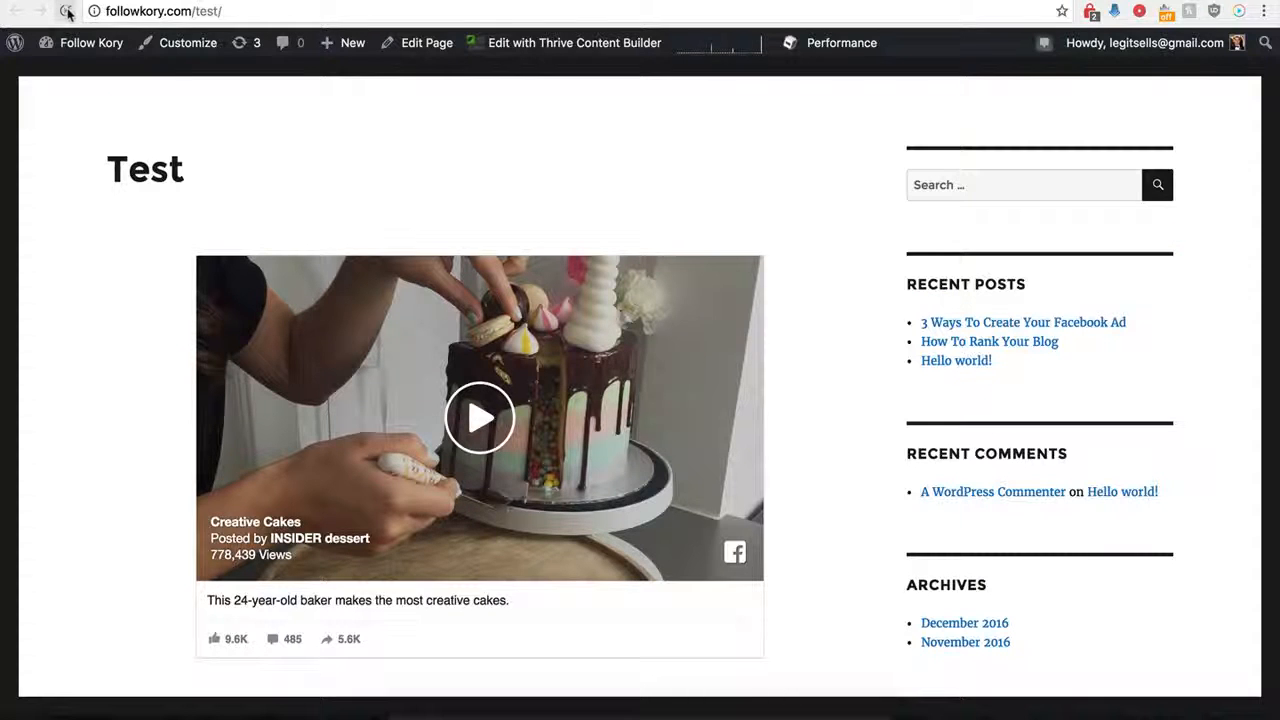
Reload the Test page and examine the embedded post and the custom HTML area below the video.
left_click(67, 11)
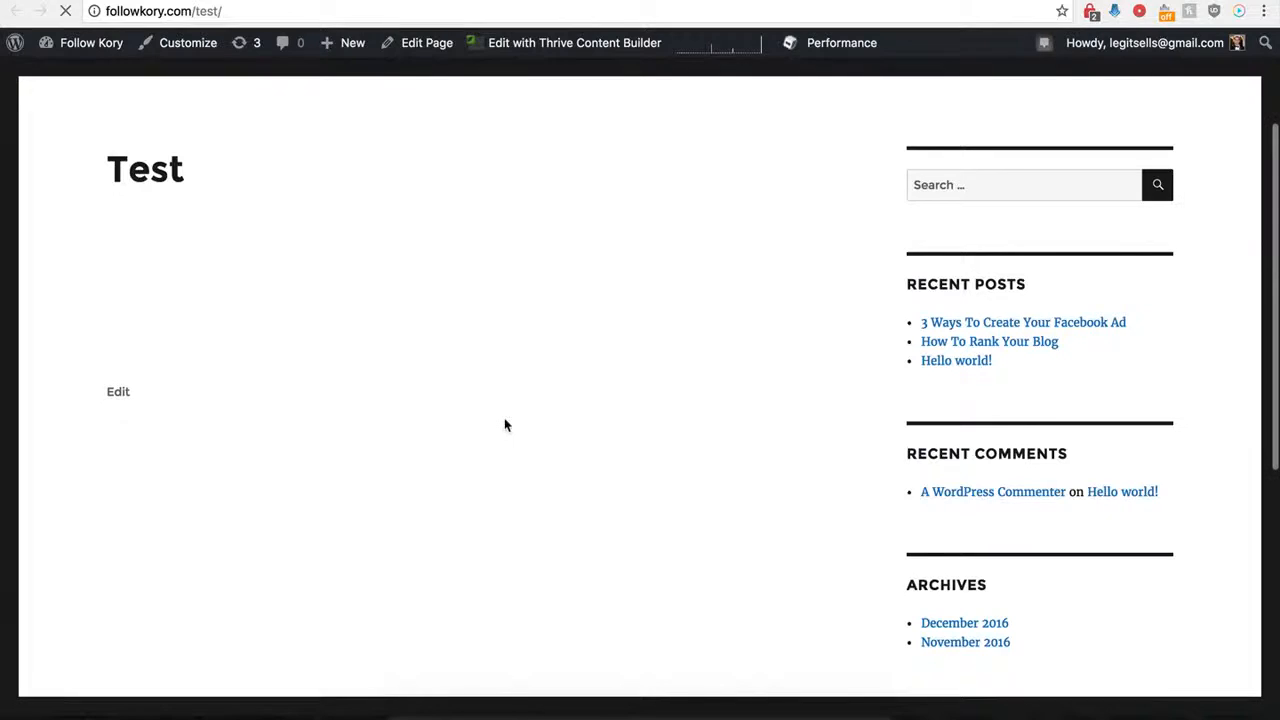
scroll(457, 450, "down", 2)
scroll(457, 450, "down", 5)
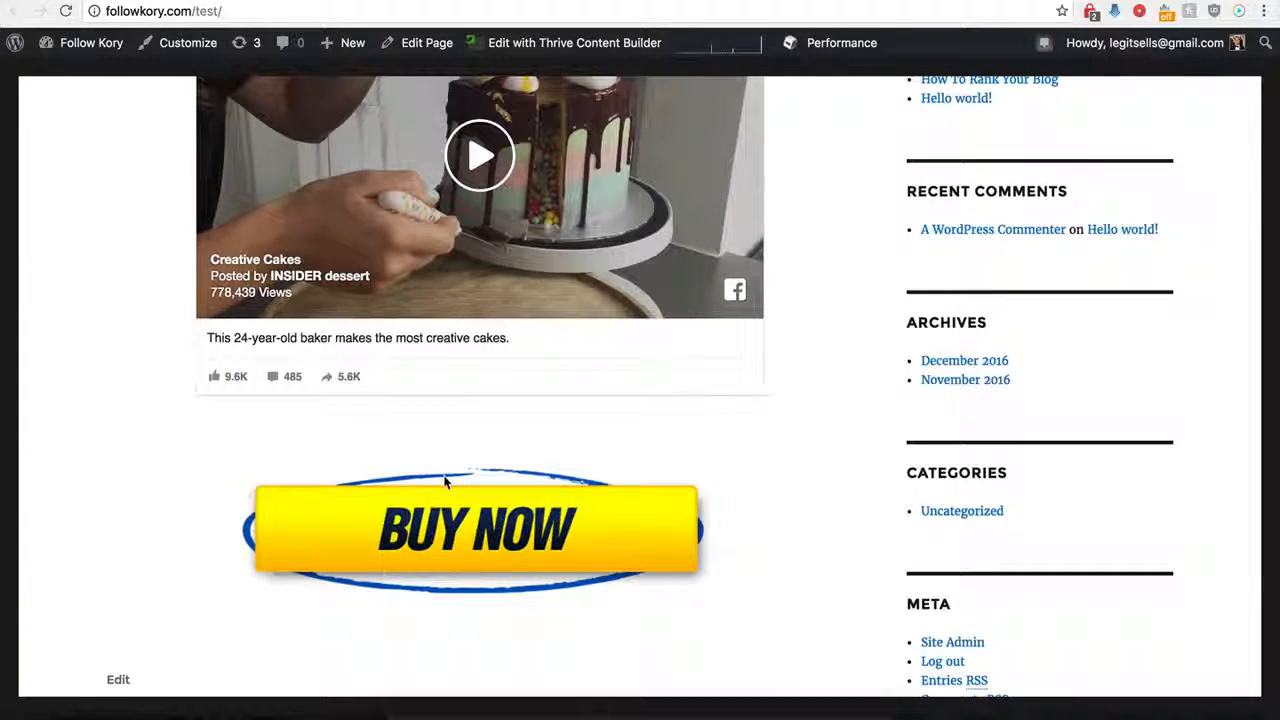
scroll(446, 483, "up", 2)
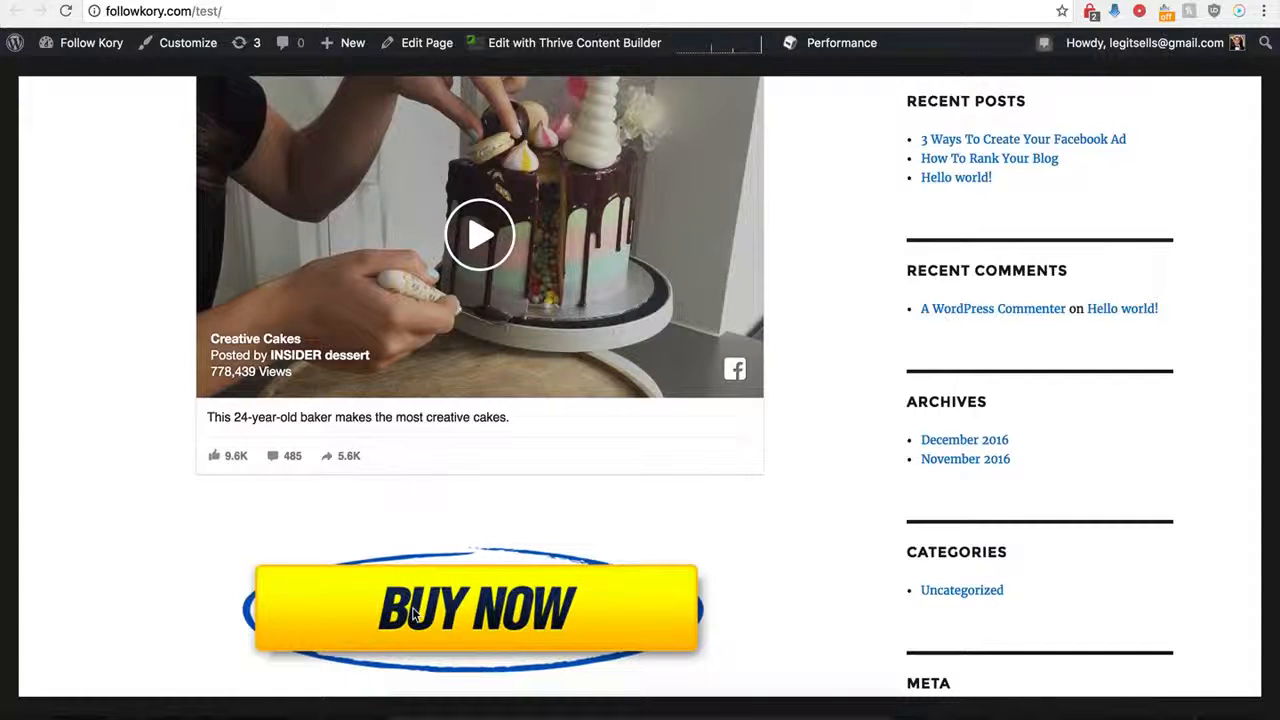
scroll(437, 563, "up", 2)
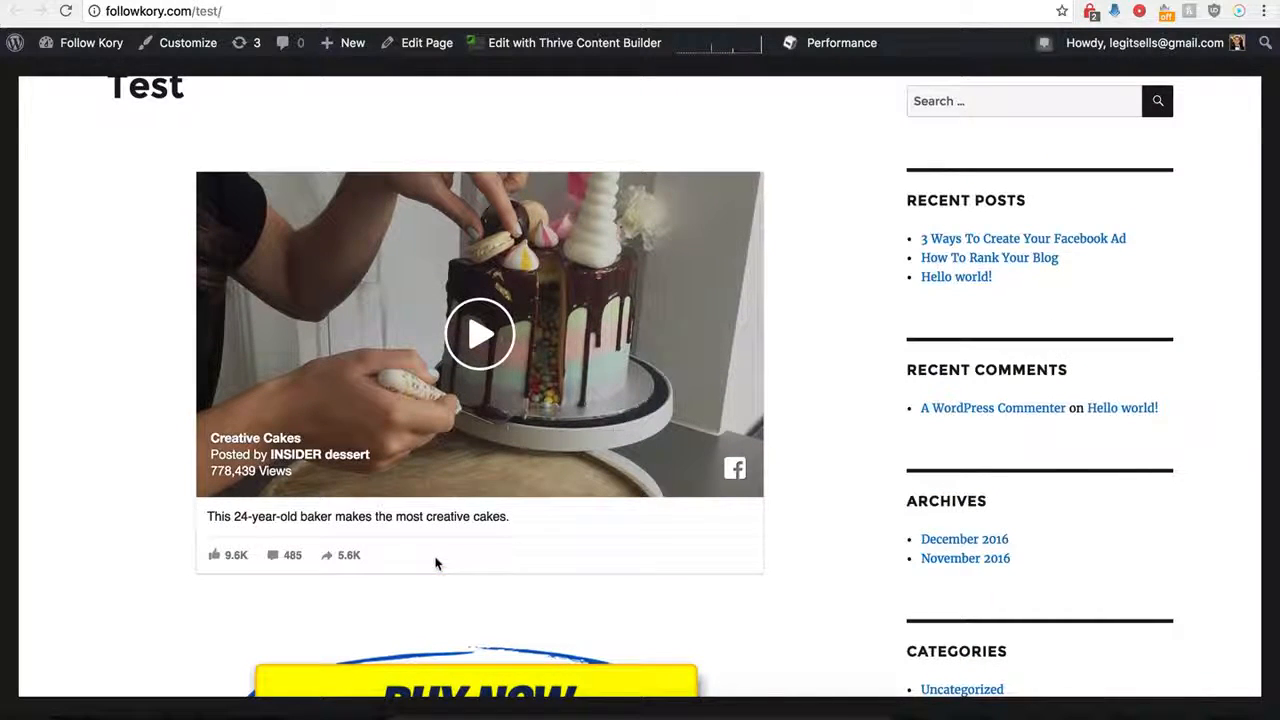
scroll(437, 563, "down", 1)
scroll(508, 216, "up", 3)
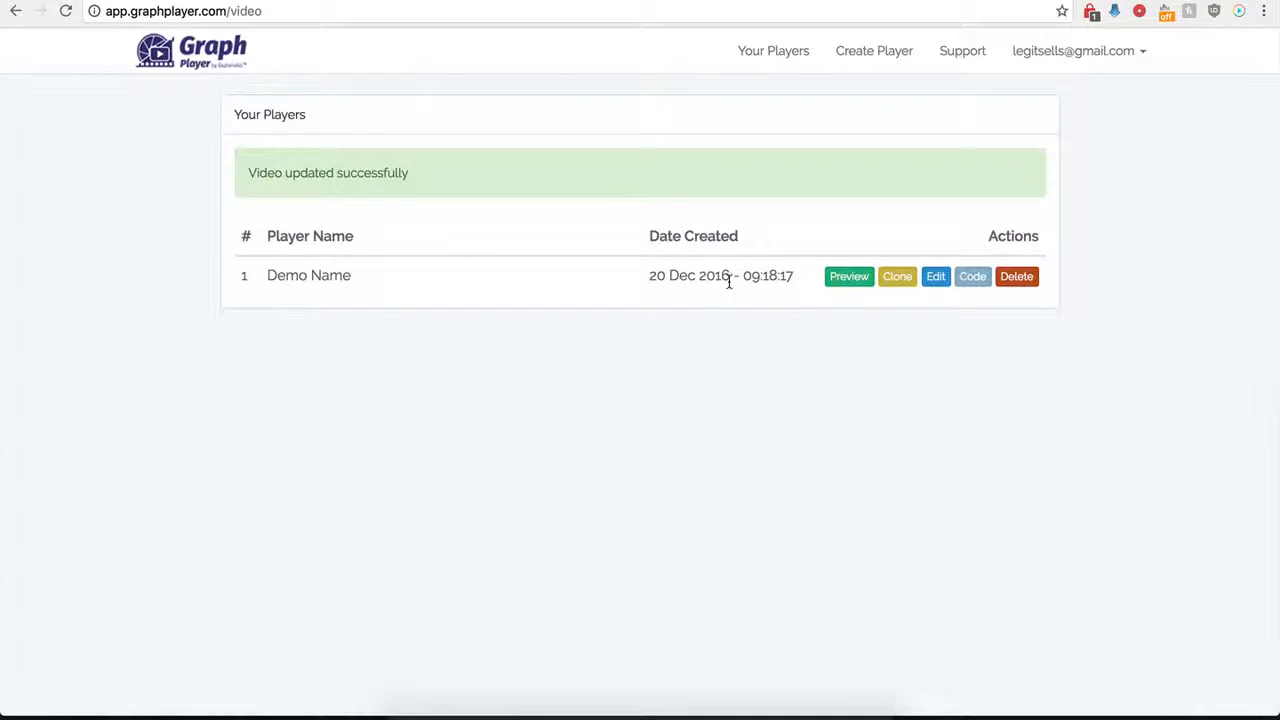
Open the Demo Name player's settings for editing and turn off Custom HTML Below Video.
left_click(934, 277)
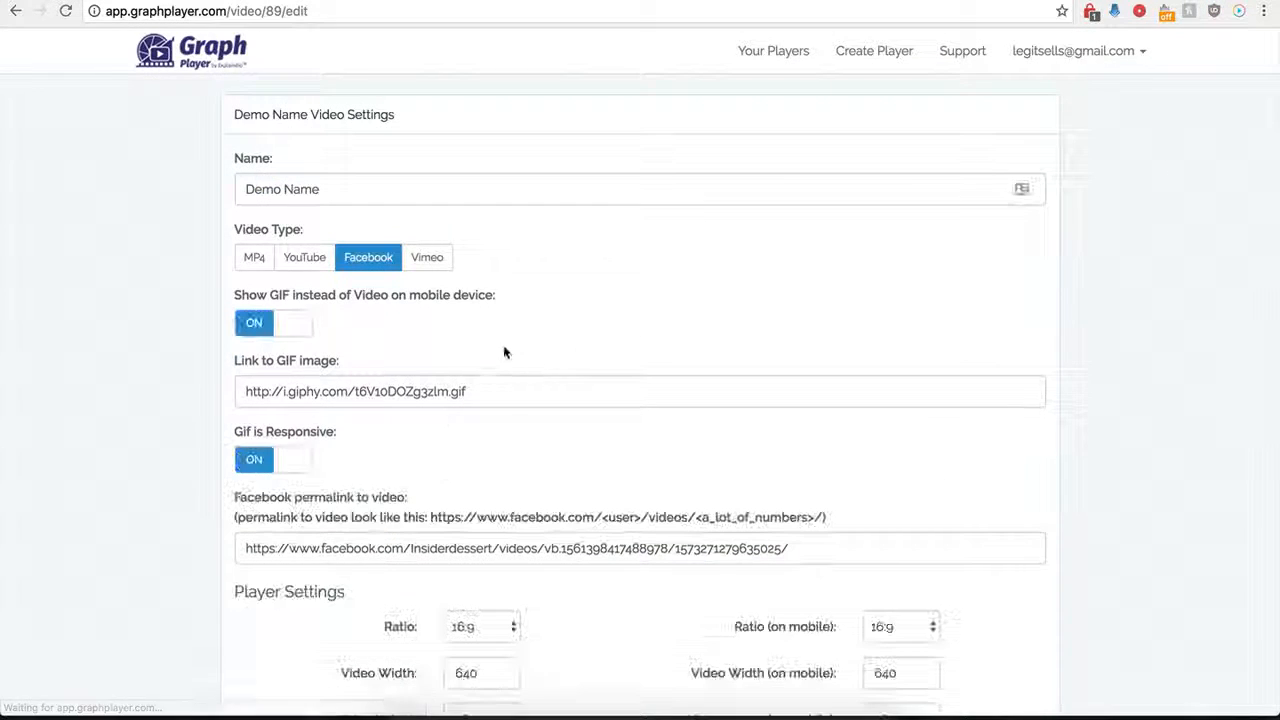
scroll(229, 543, "down", 5)
scroll(228, 540, "down", 2)
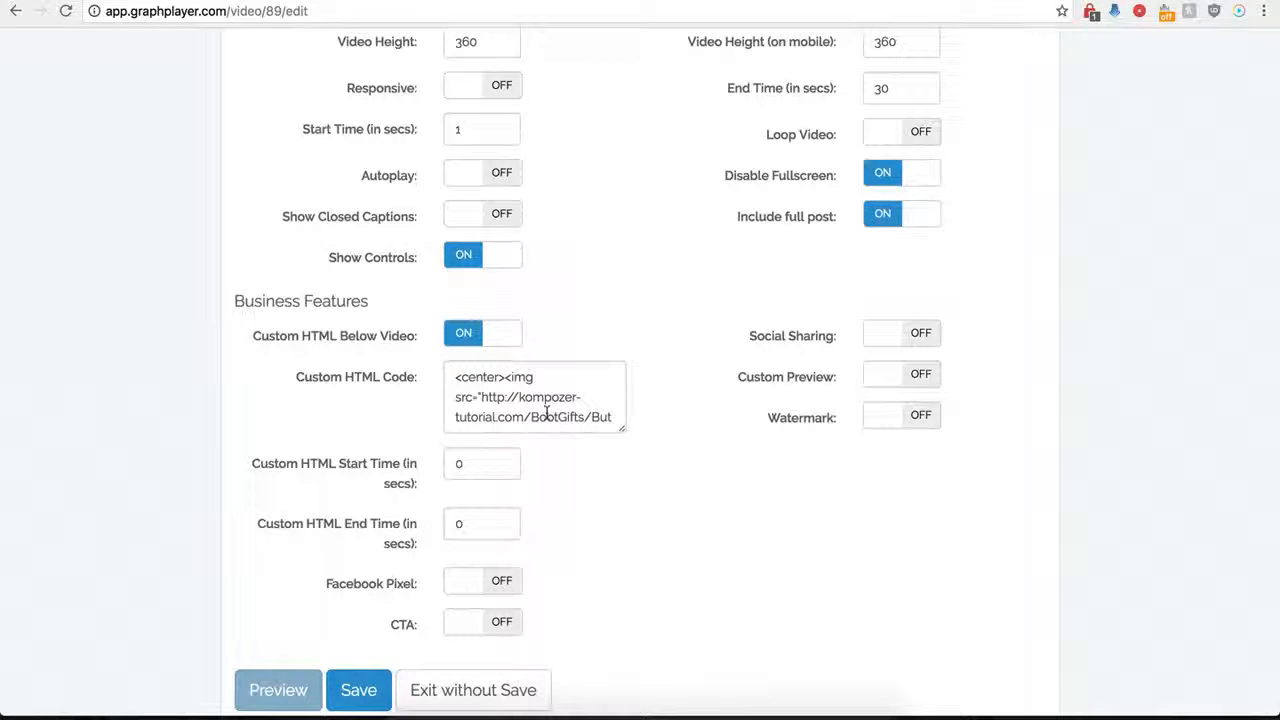
left_click(460, 333)
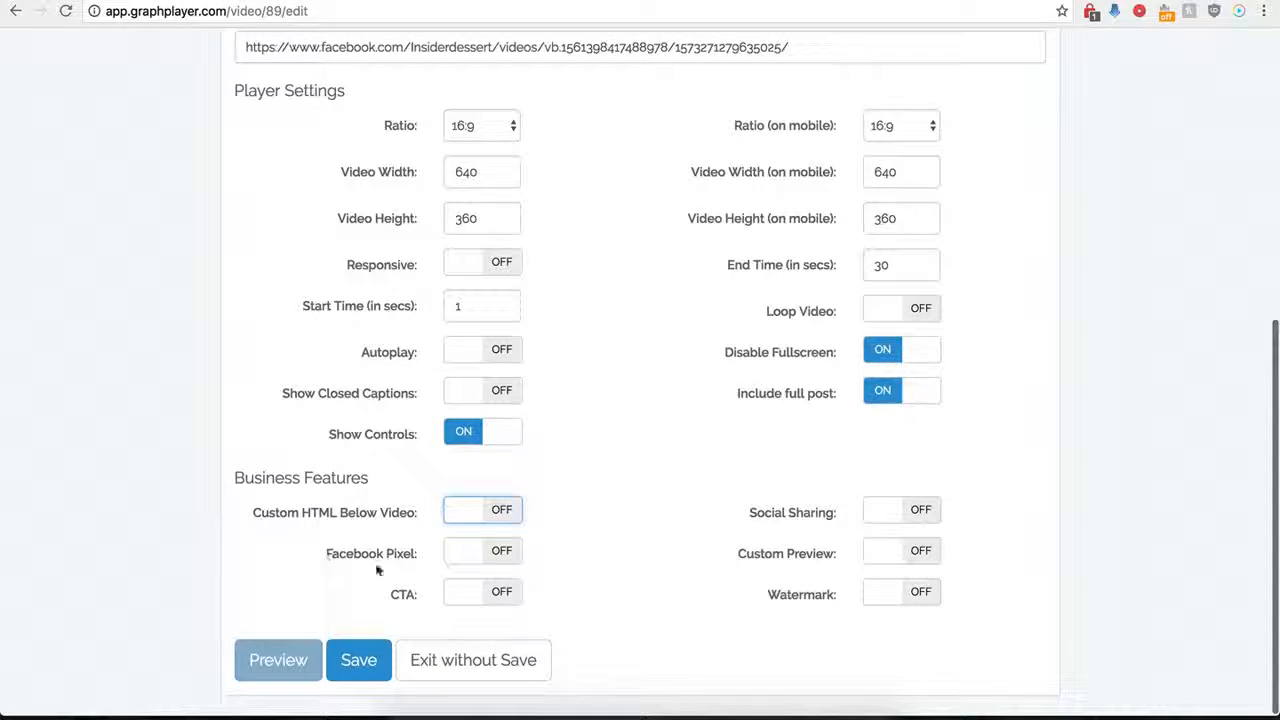
Turn on Facebook Pixel to examine its code and timing fields, and turn it off again.
left_click(500, 558)
scroll(465, 567, "down", 2)
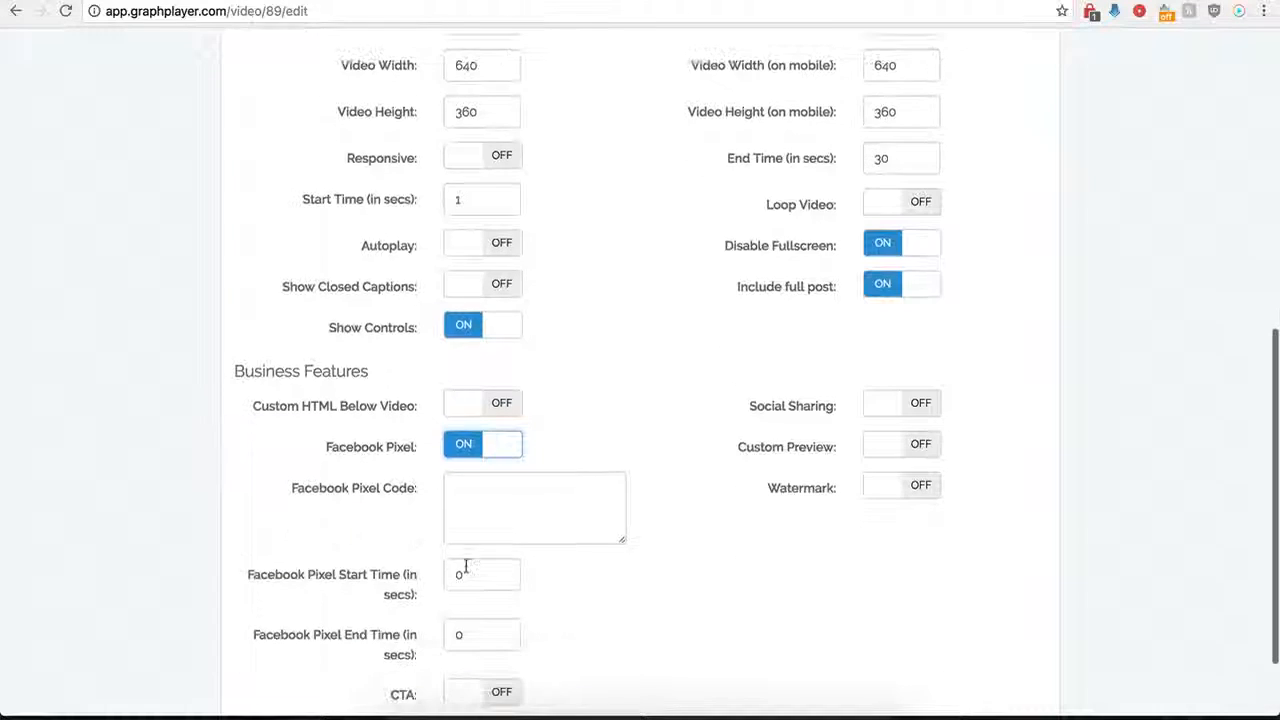
scroll(474, 520, "down", 1)
left_click(497, 463)
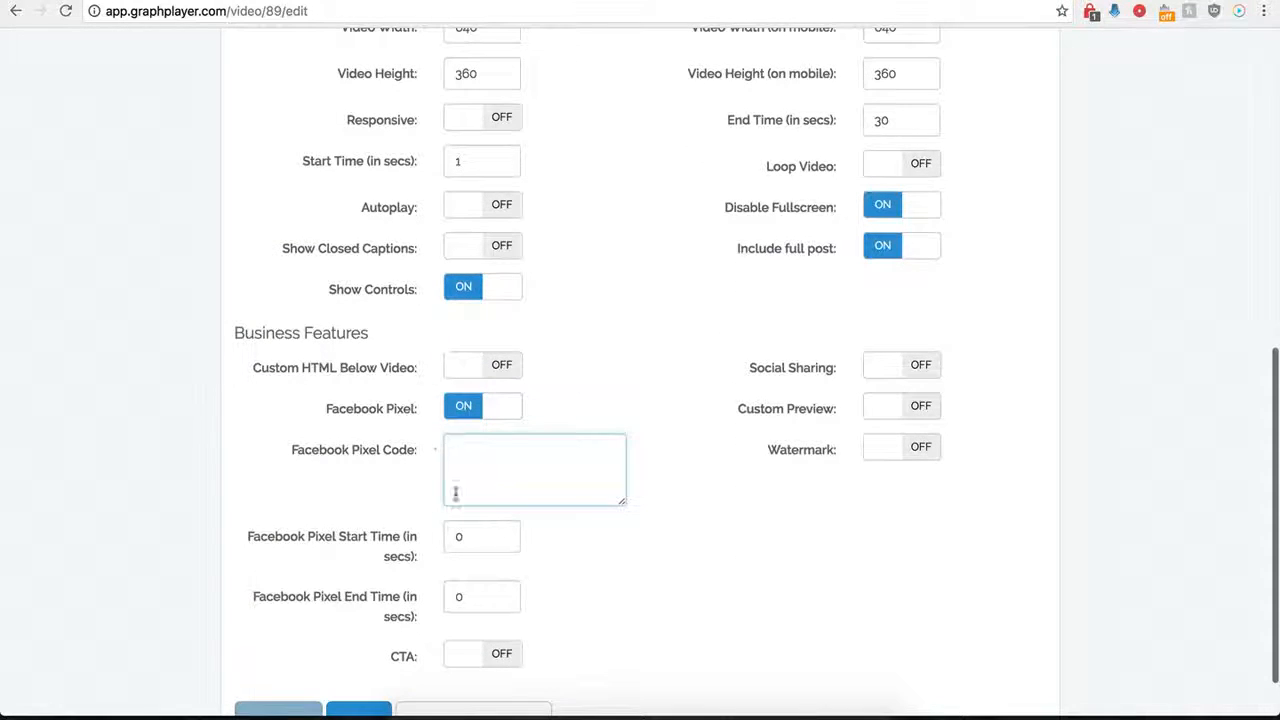
left_click(465, 410)
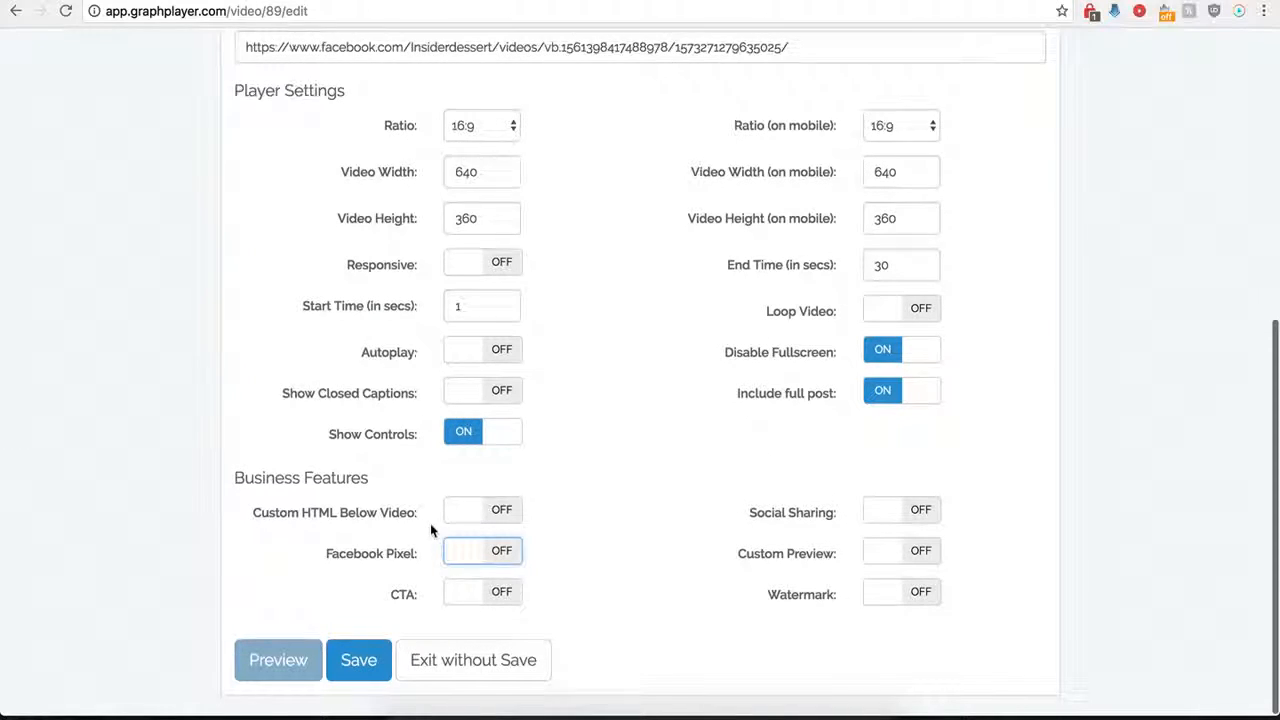
Turn on CTA and paste the kompozer-tutorial.com image address as the CTA image URL.
left_click(504, 594)
scroll(577, 630, "down", 5)
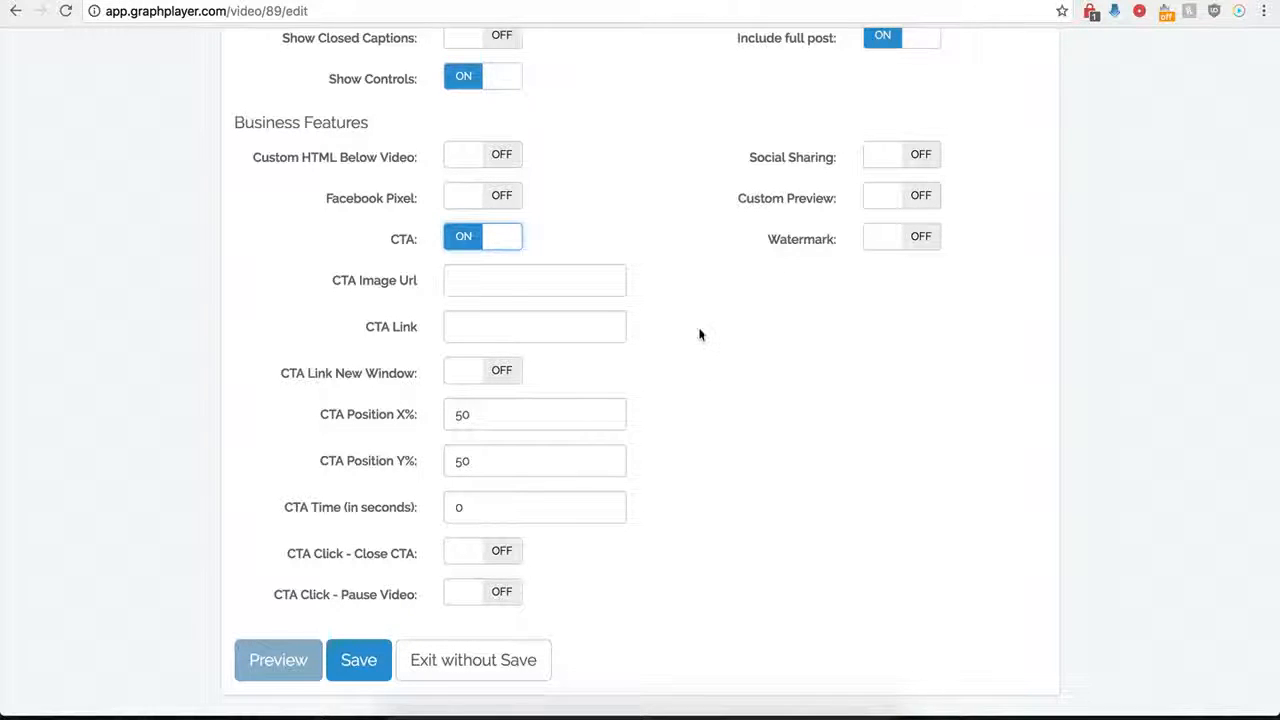
left_click(542, 280)
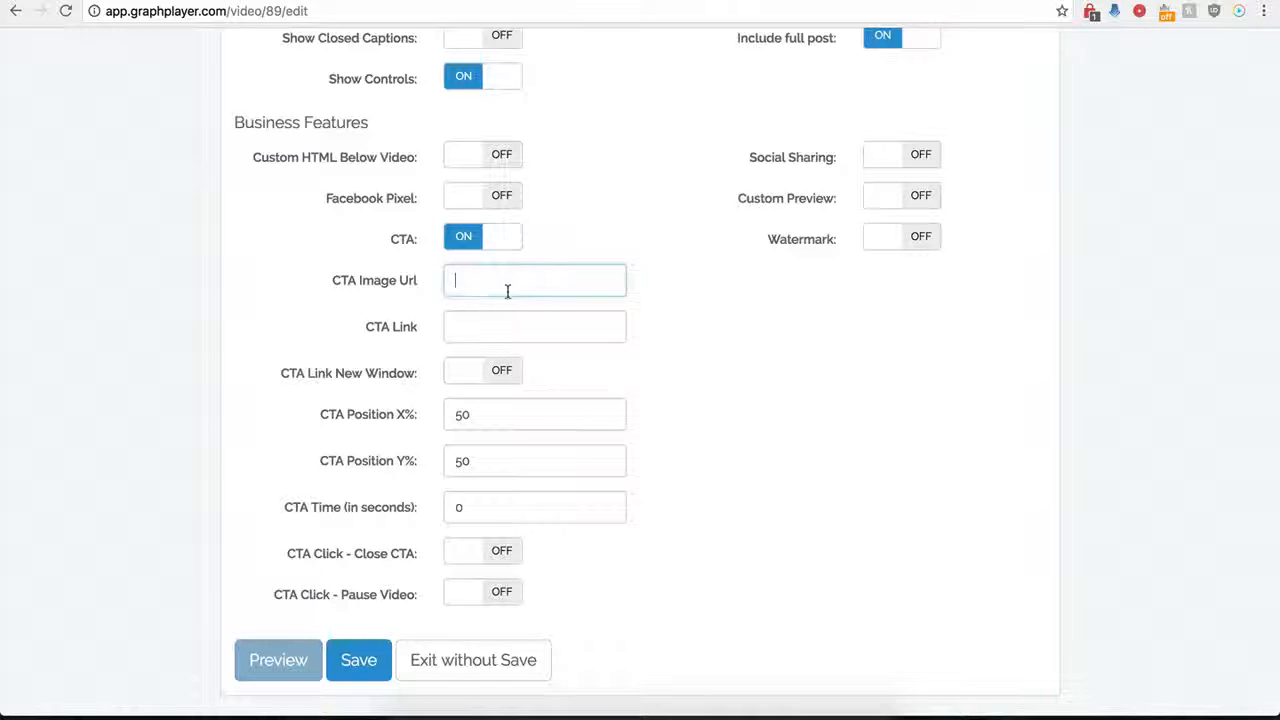
key("super+v")
left_click(468, 329)
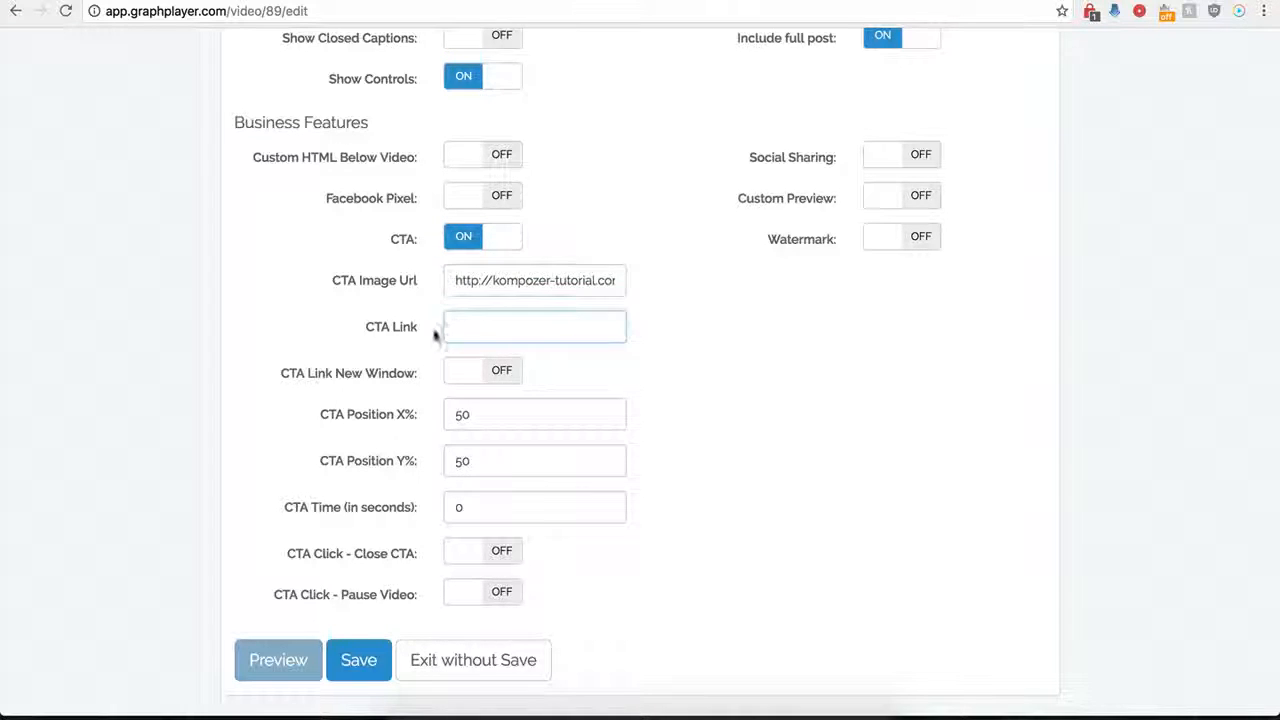
left_click(475, 329)
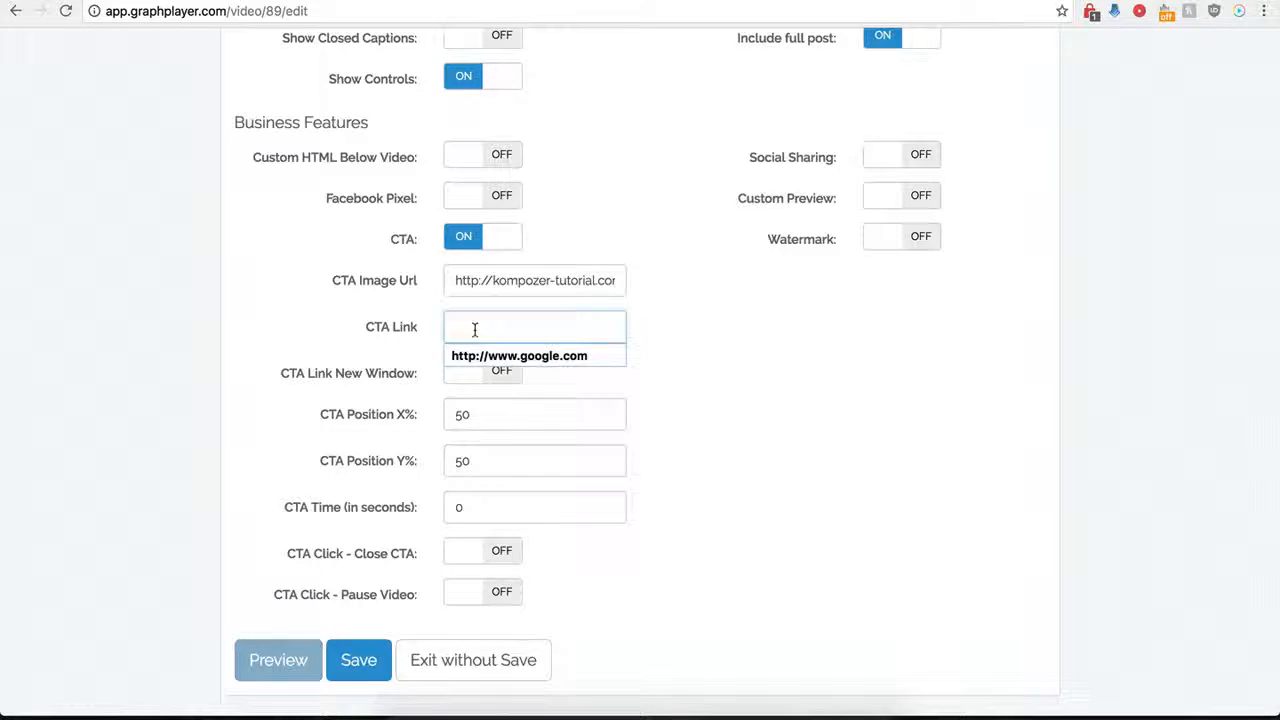
left_click(490, 357)
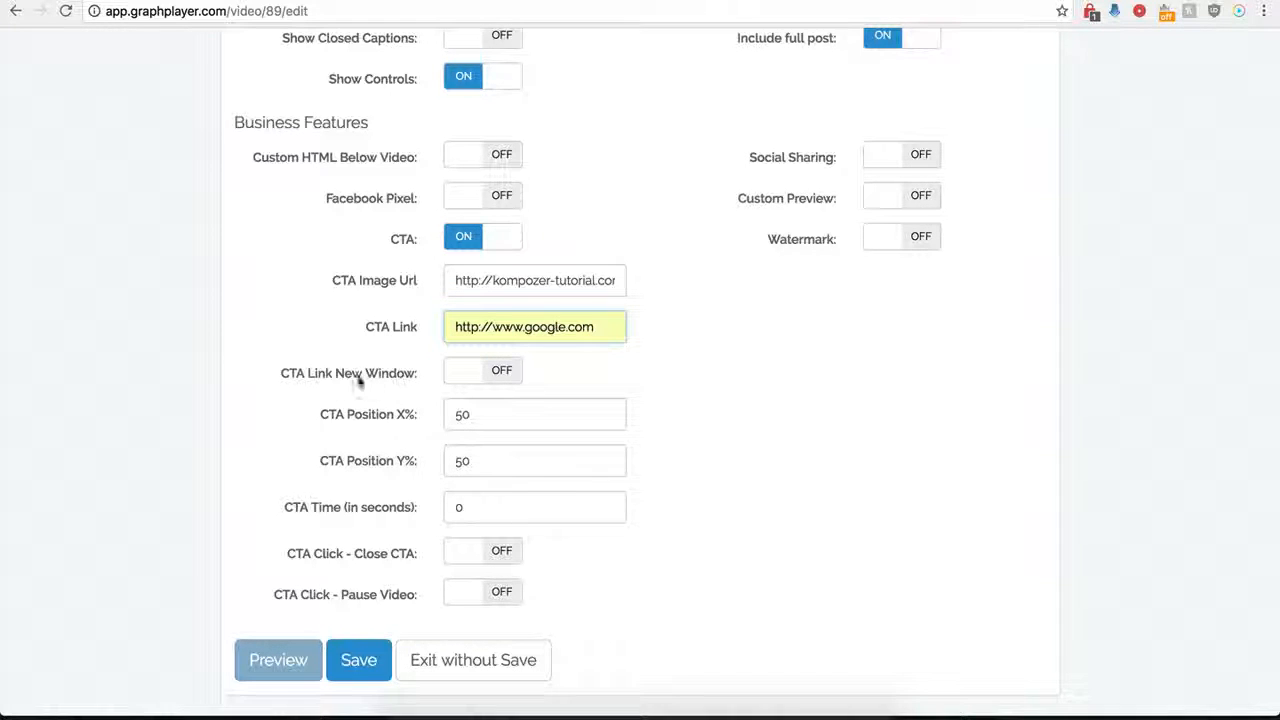
left_click(503, 371)
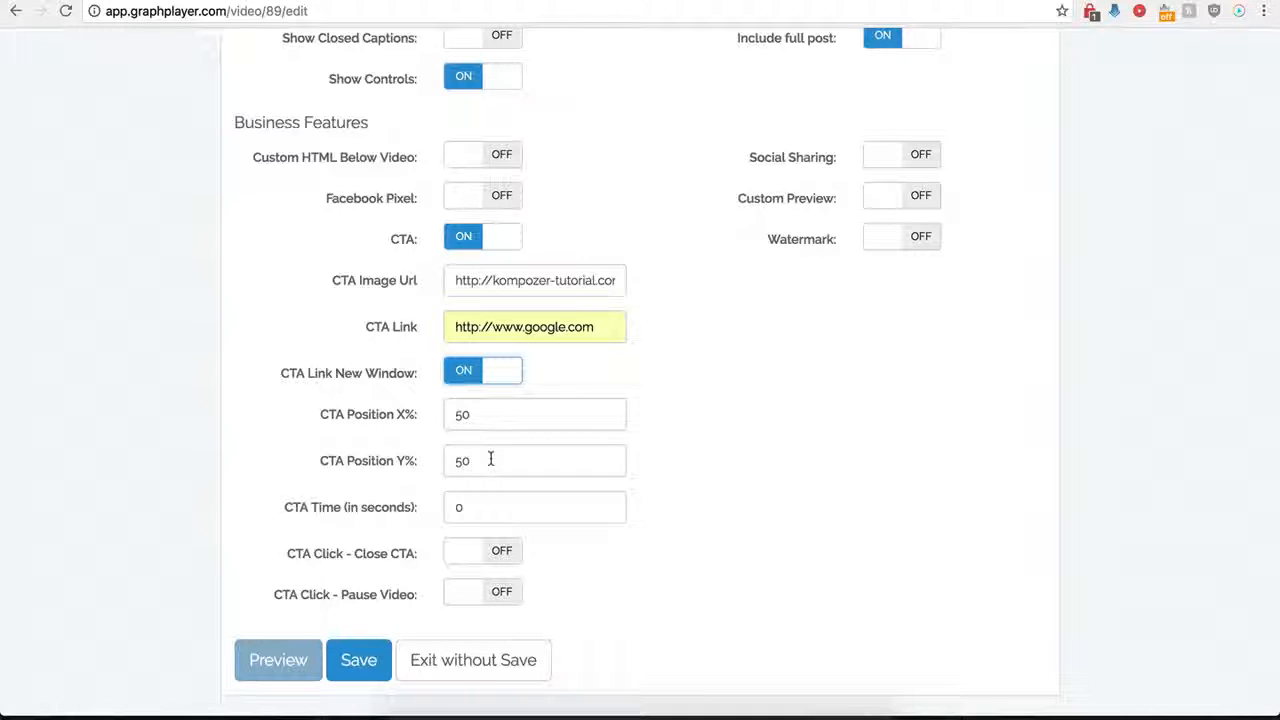
Try a CTA time of 12 seconds and set it back to 0.
left_click(474, 507)
left_click_drag(474, 507, 446, 510)
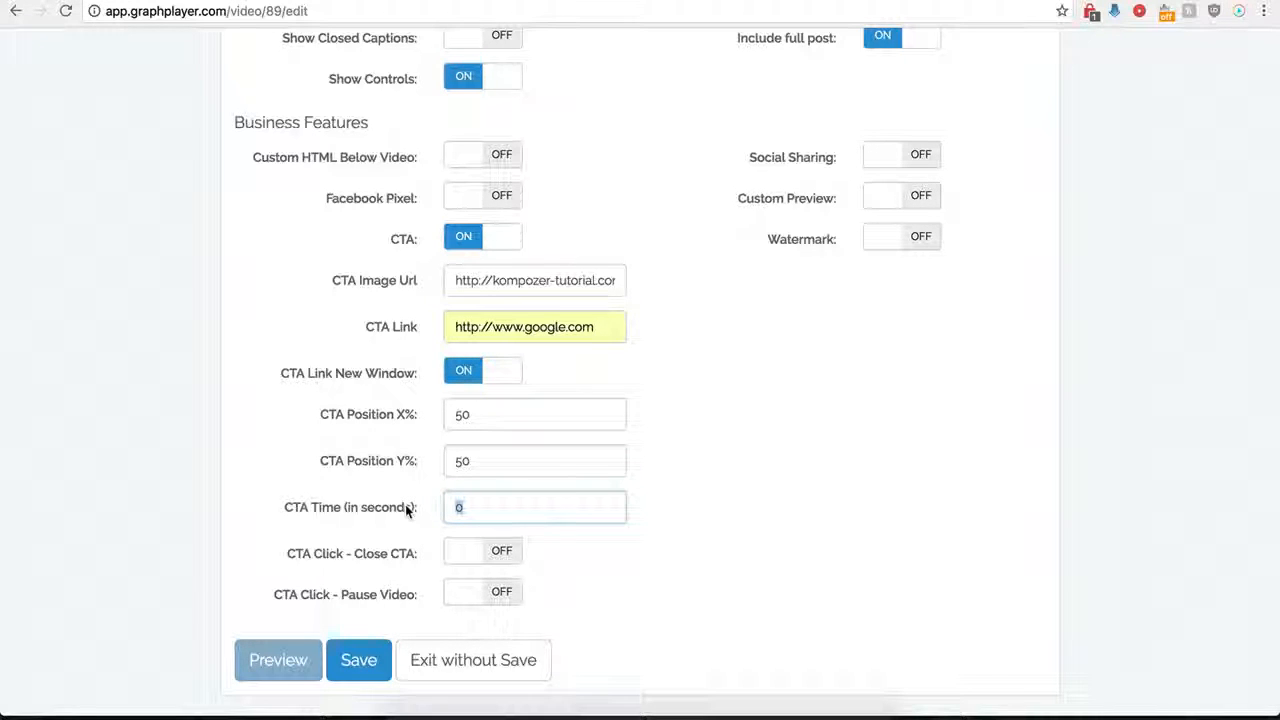
type("12")
key("BackSpace")
key("BackSpace")
key("BackSpace")
type("0")
Turn on CTA Click - Close CTA and save the player.
left_click(527, 595)
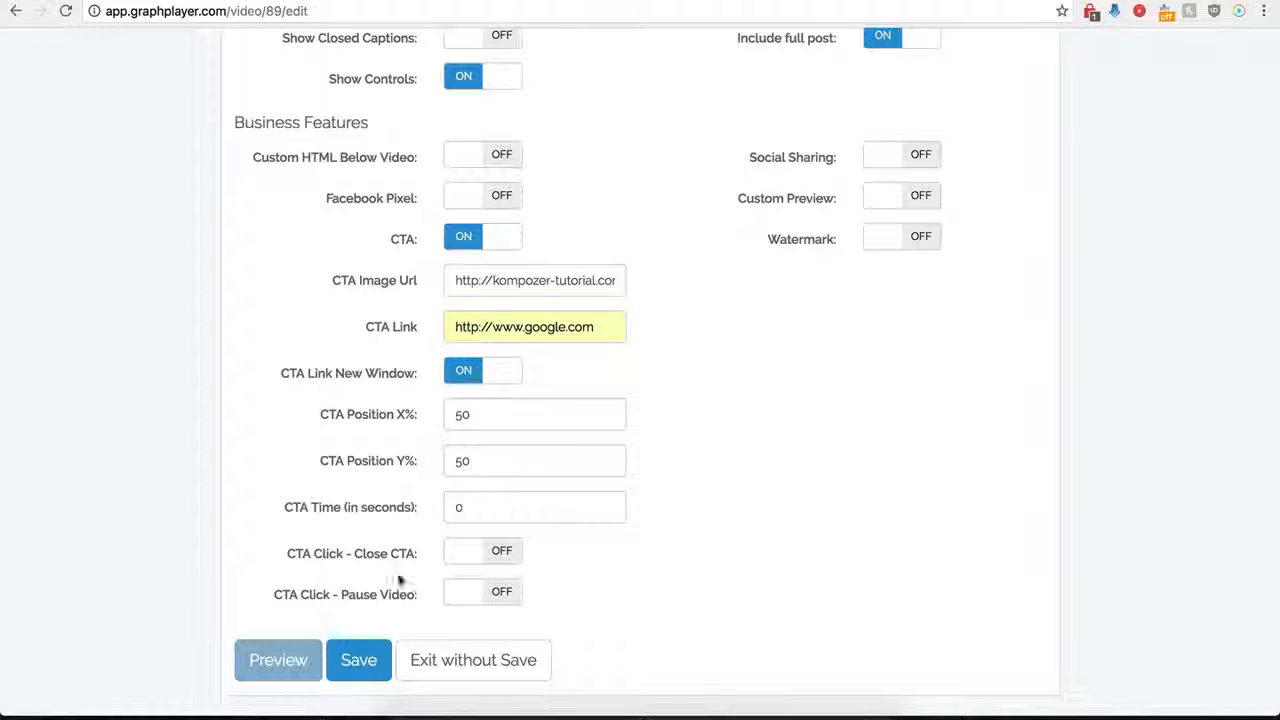
left_click(502, 556)
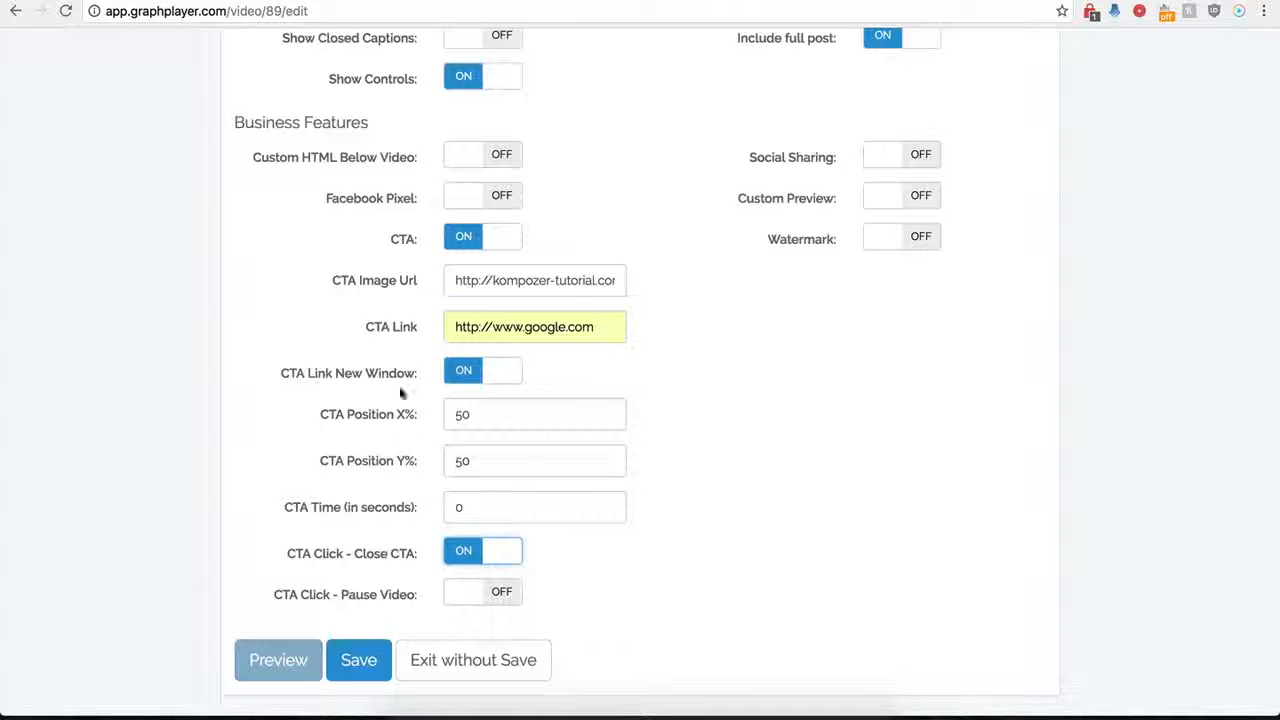
left_click(341, 680)
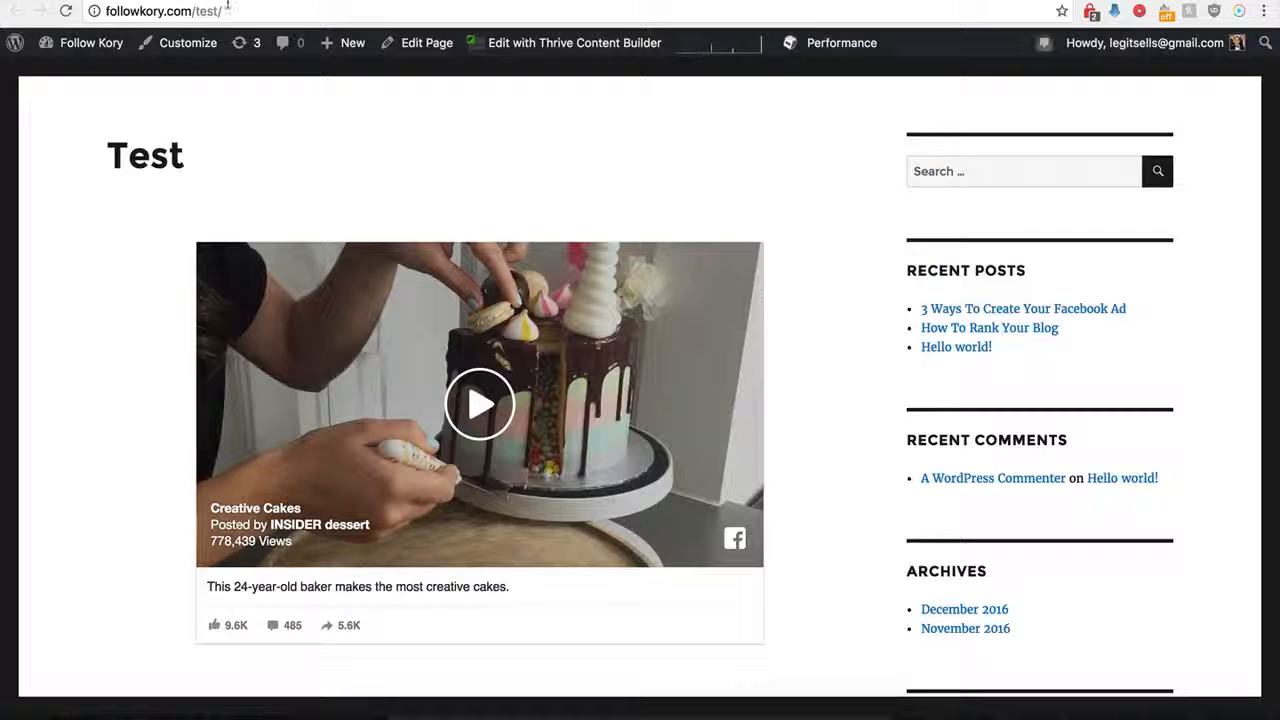
Reload the Test page to examine the CTA's placement over the video and return to the player list.
left_click(66, 11)
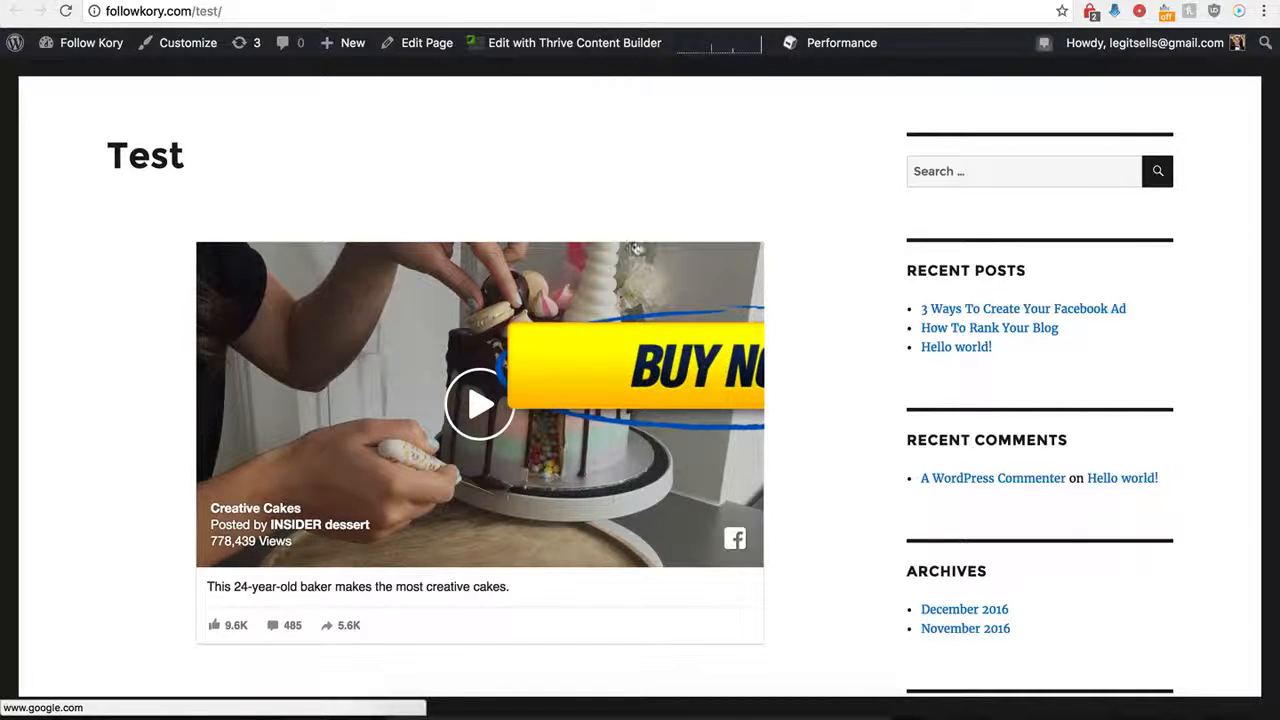
left_click(346, 1)
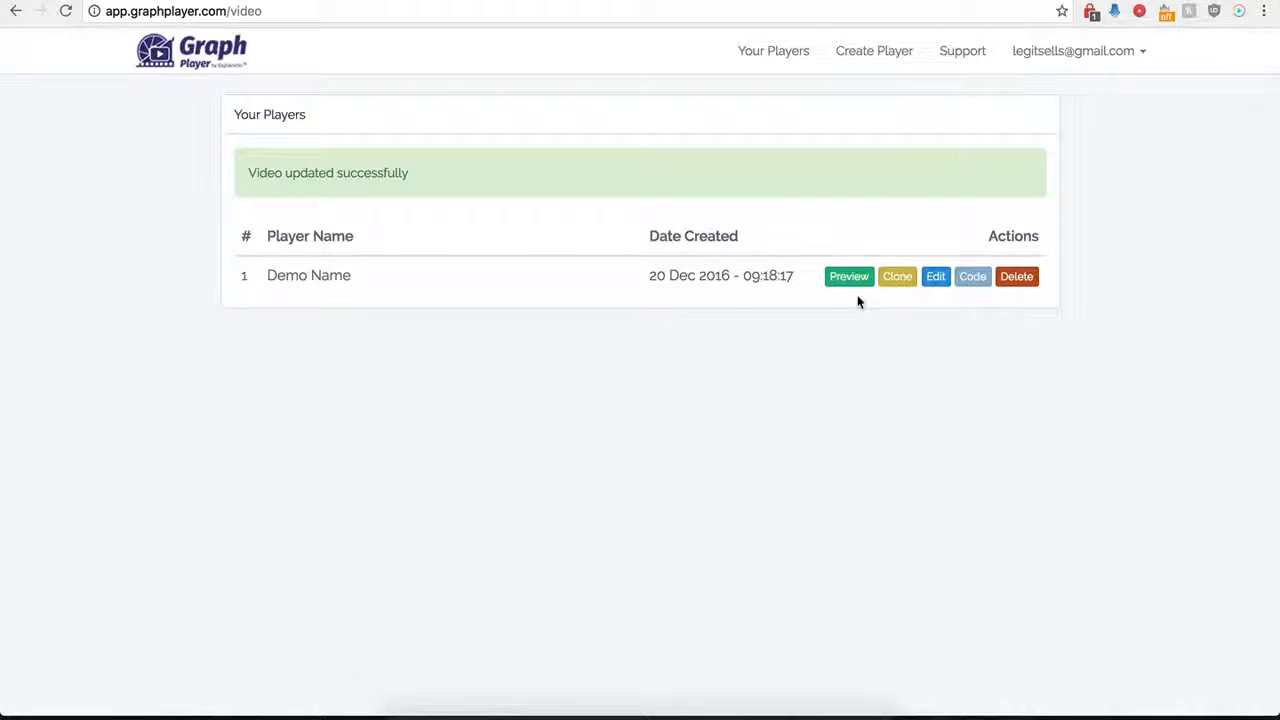
Reopen the Demo Name player's settings, set CTA Position X% to 0 and save the player.
left_click(933, 277)
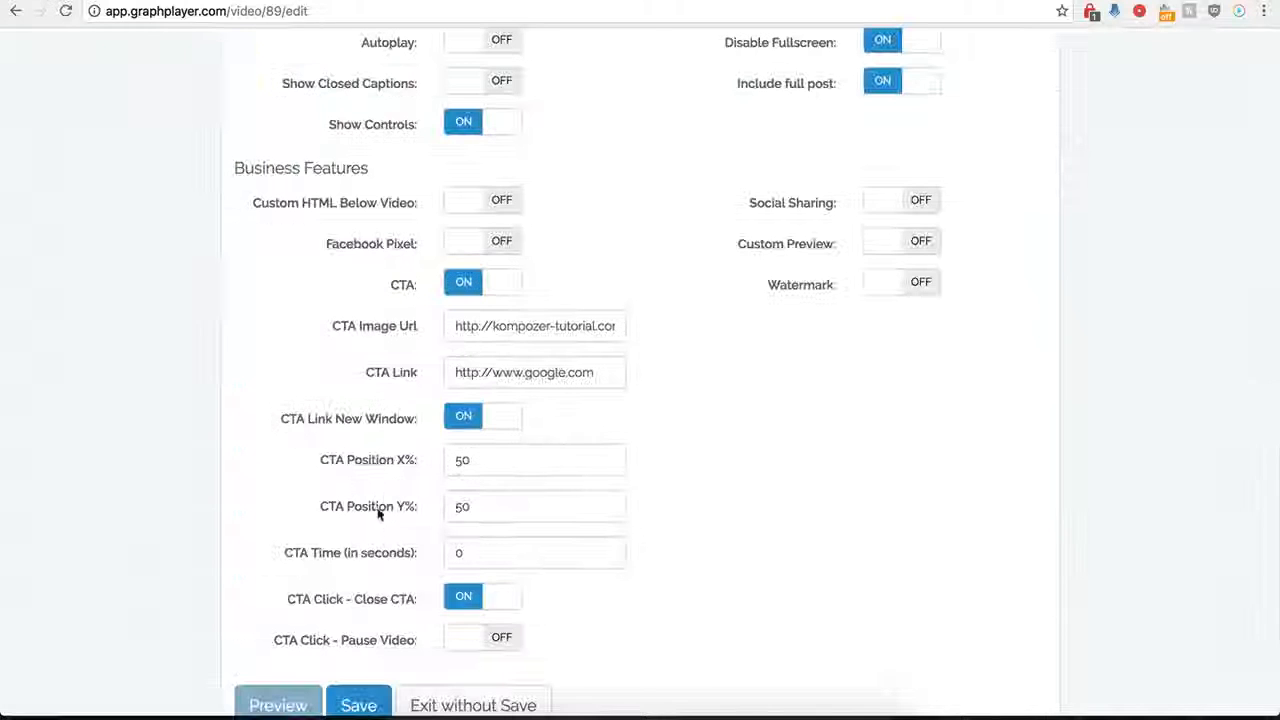
scroll(398, 515, "down", 1)
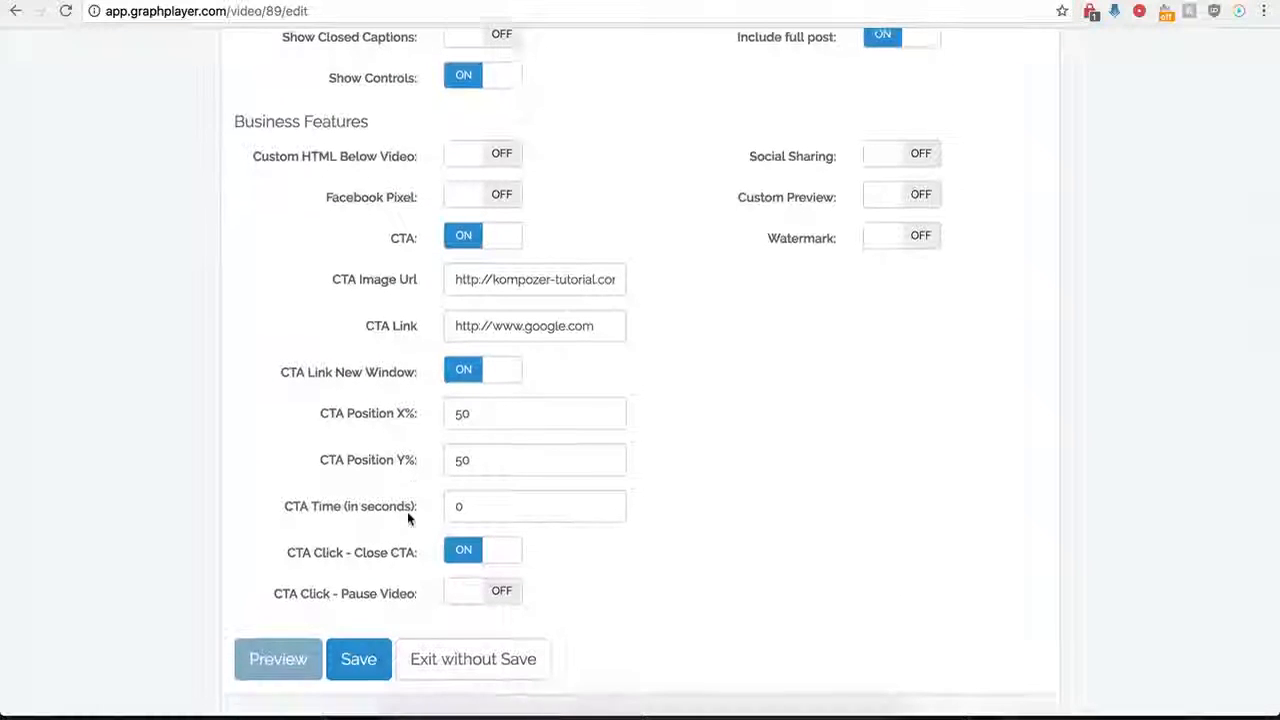
left_click(466, 420)
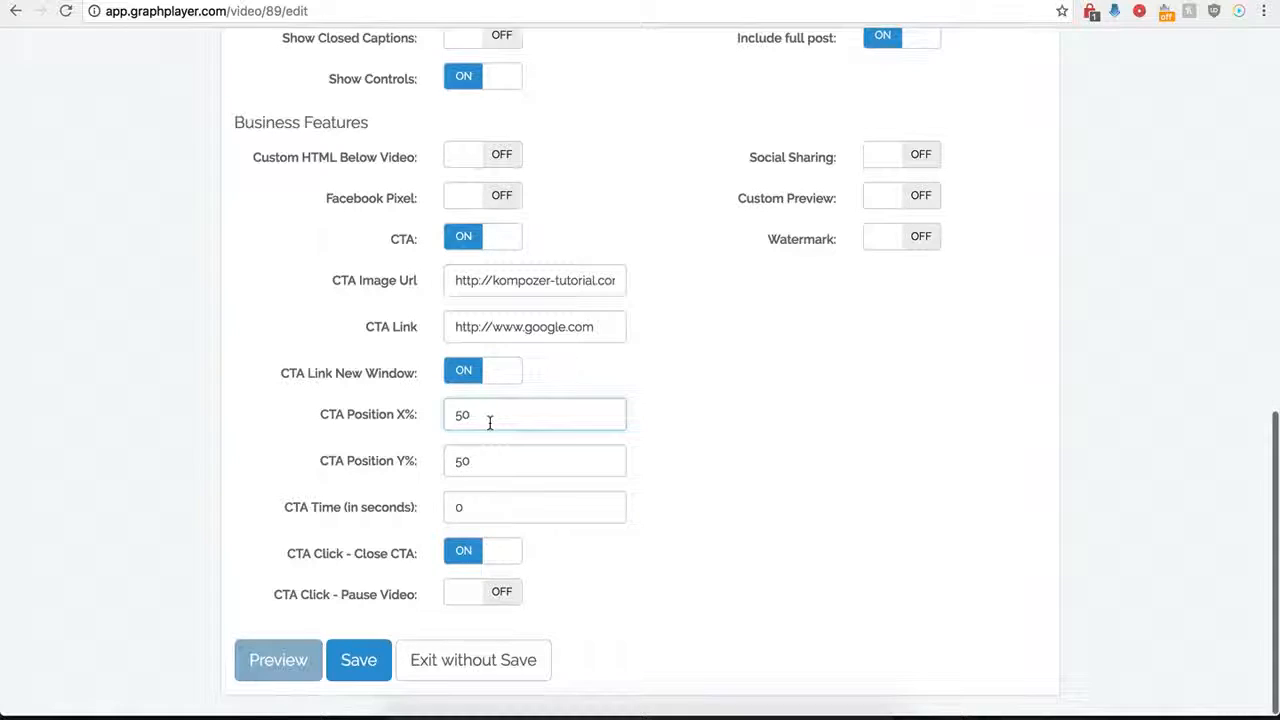
key("BackSpace")
key("BackSpace")
type("0")
left_click(359, 662)
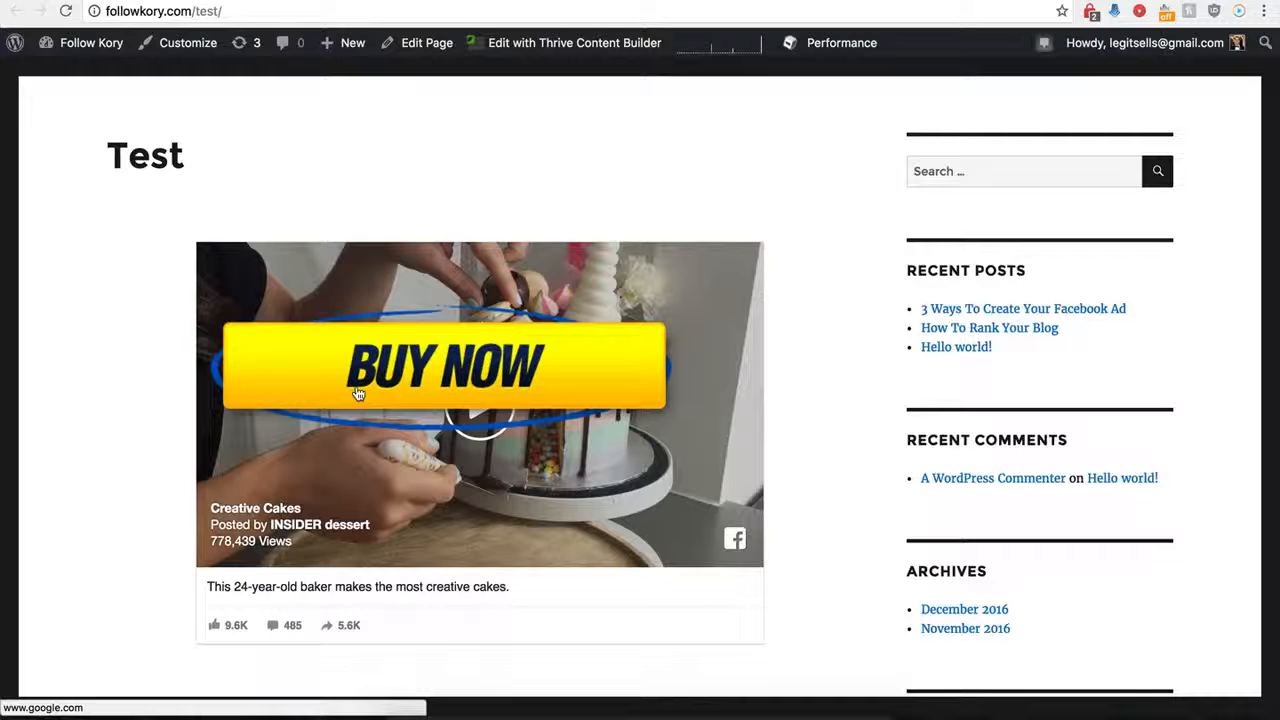
Test the Buy Now CTA link over the video on the Test page and close the opened Google page.
left_click(455, 370)
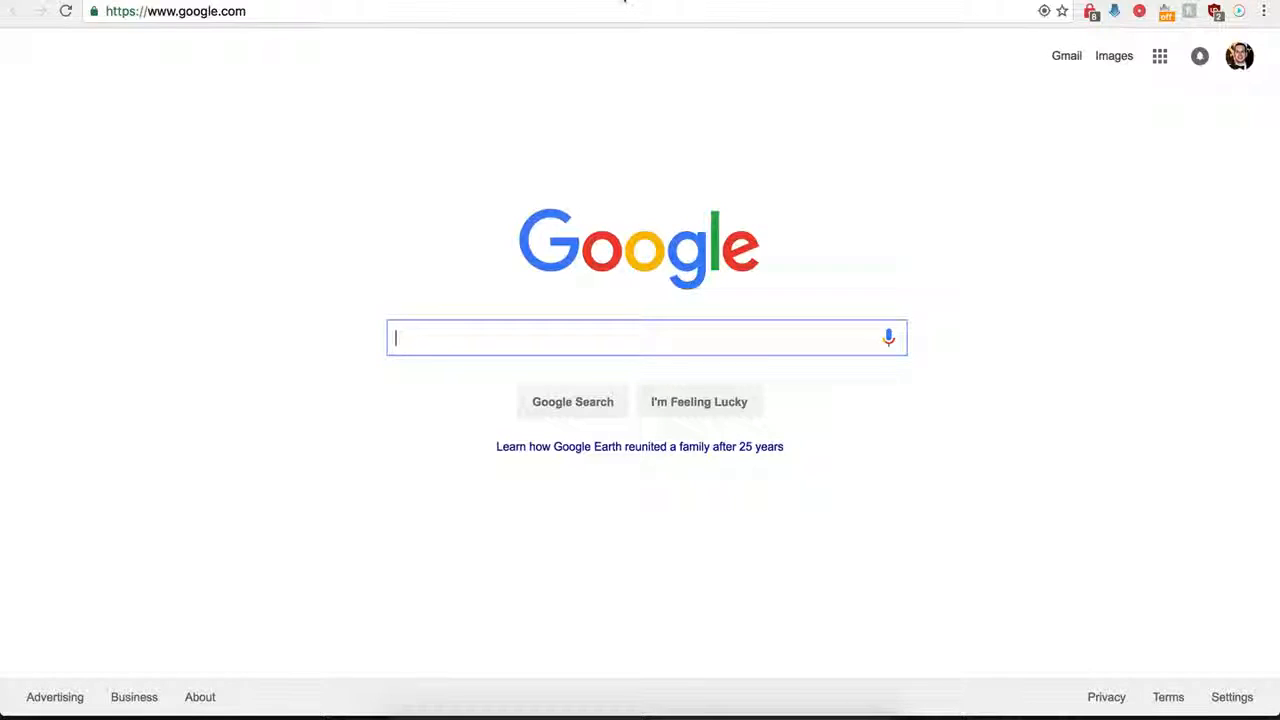
key("super+w")
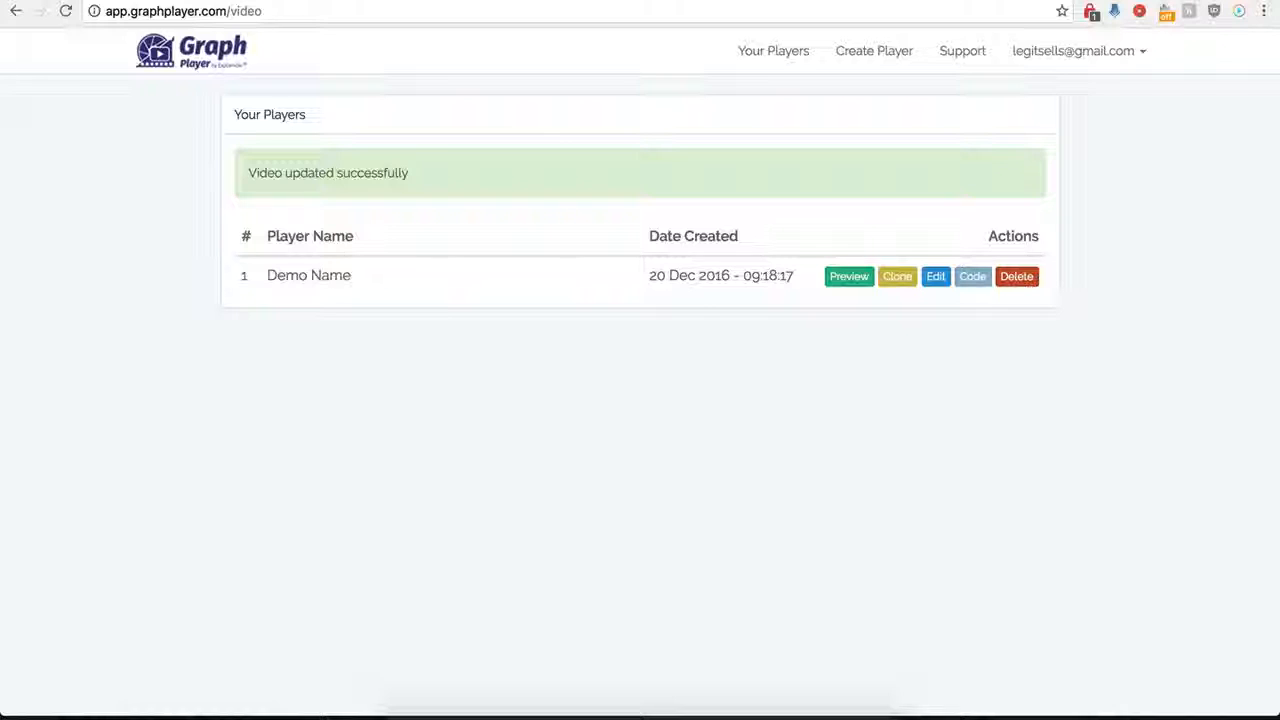
Open the Demo Name player's settings again and turn off CTA.
left_click(935, 276)
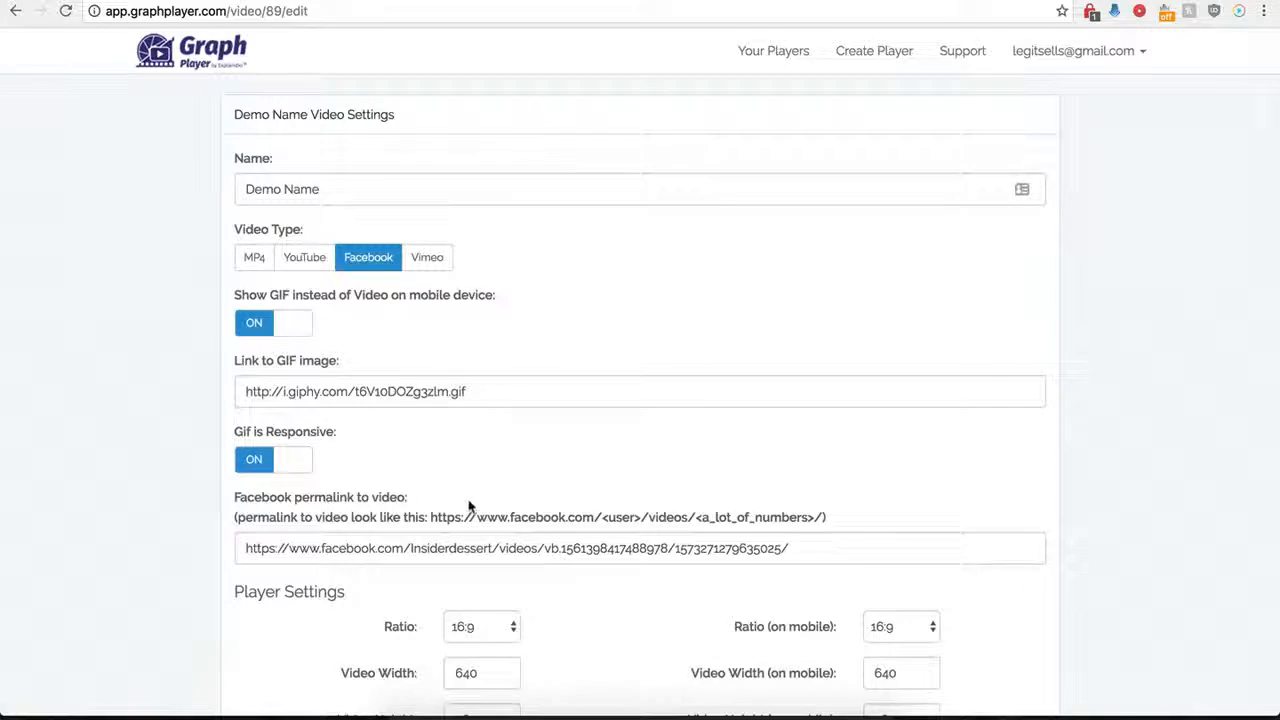
scroll(475, 460, "down", 9)
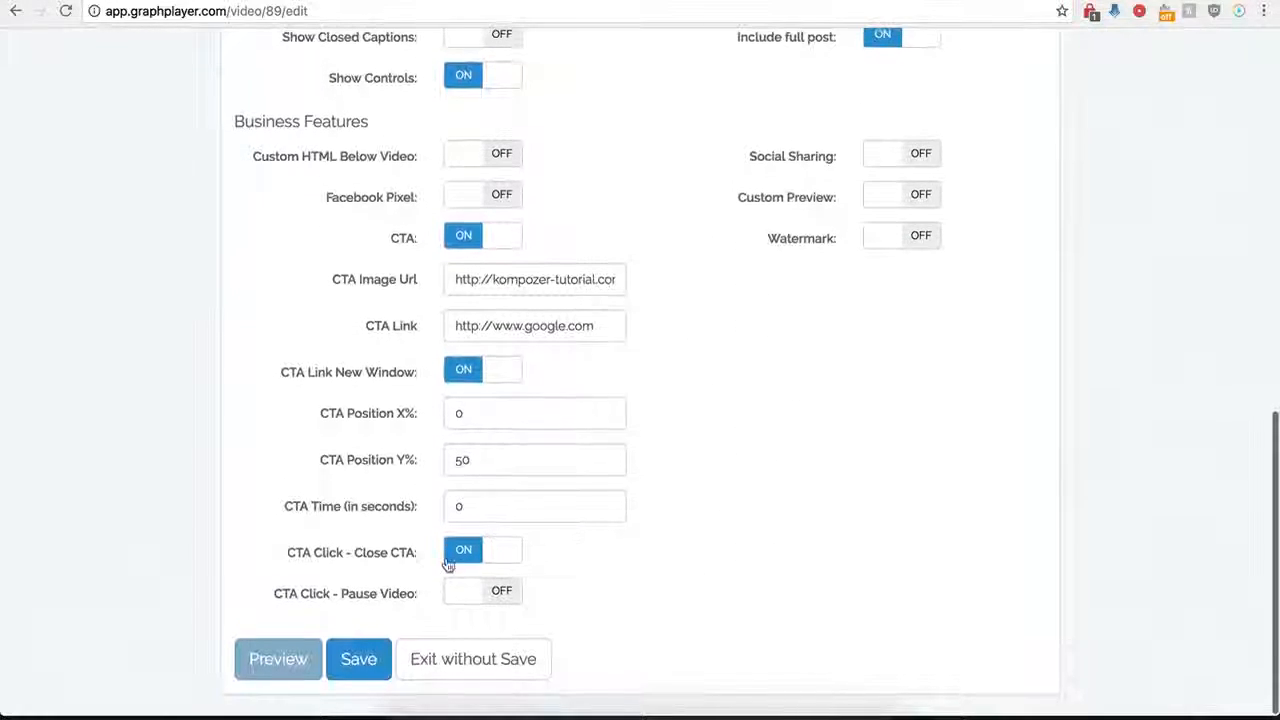
left_click(457, 236)
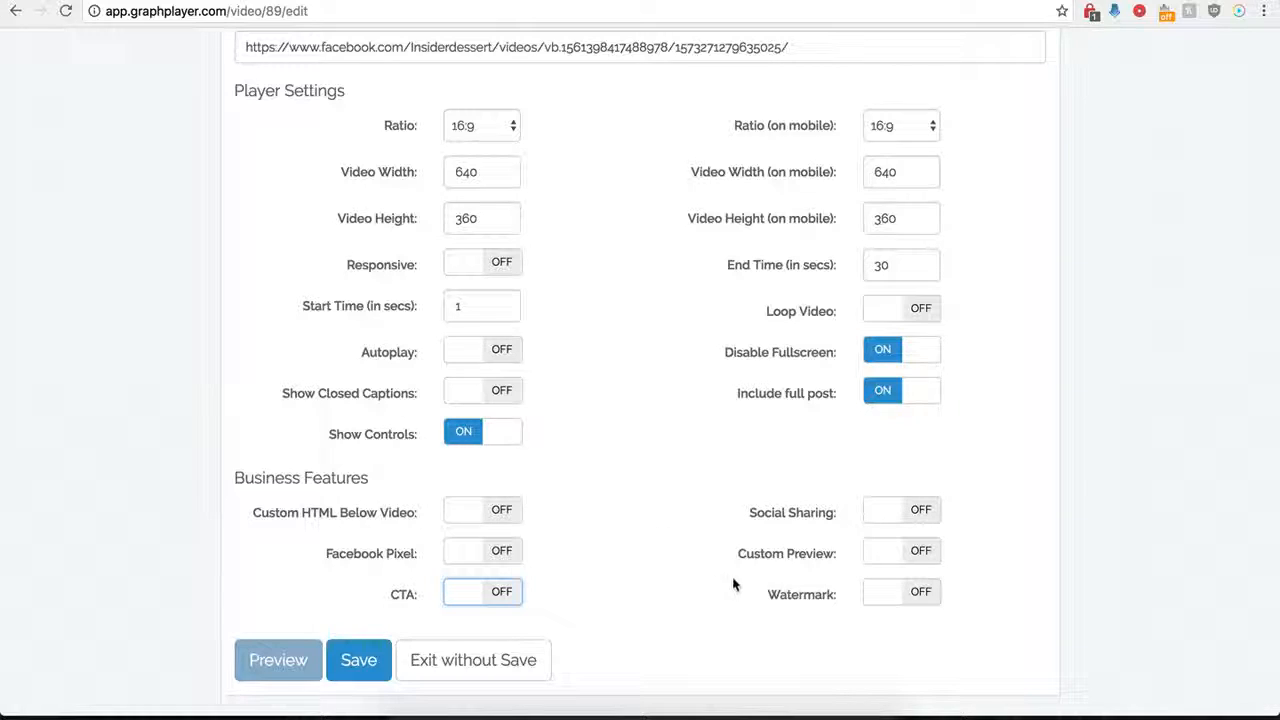
left_click(915, 511)
scroll(708, 550, "down", 3)
scroll(710, 553, "down", 2)
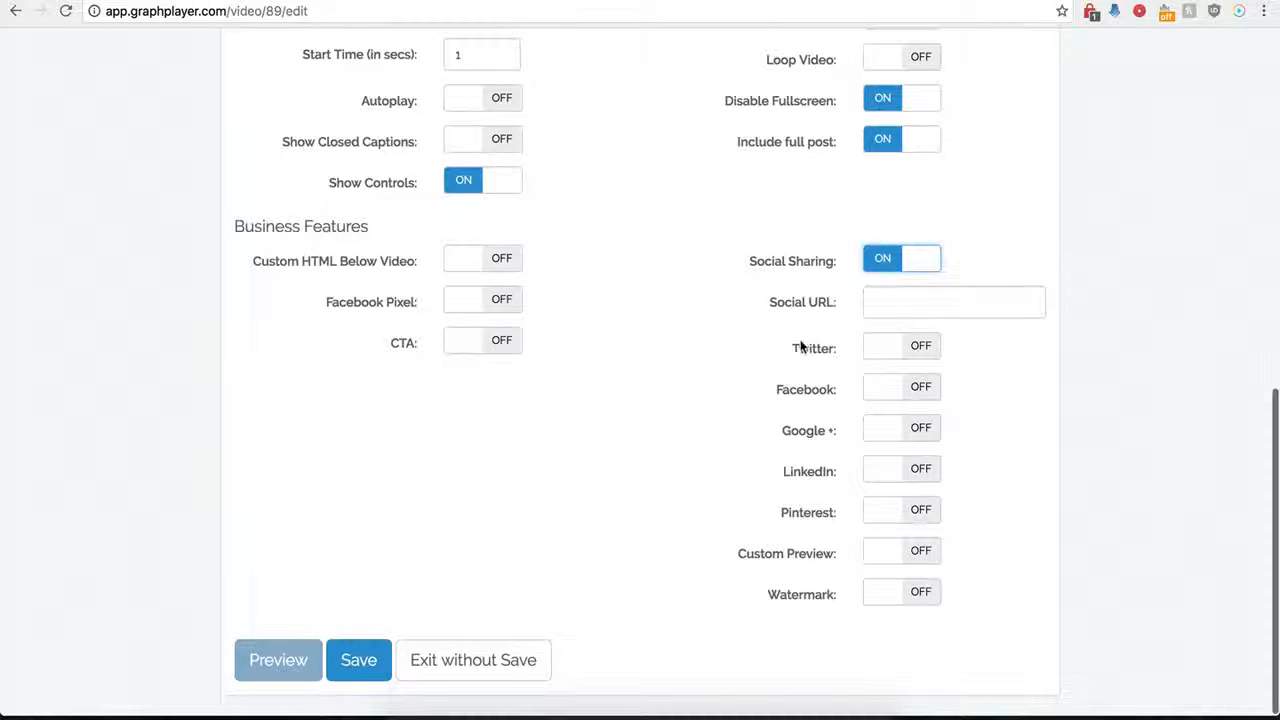
left_click(881, 302)
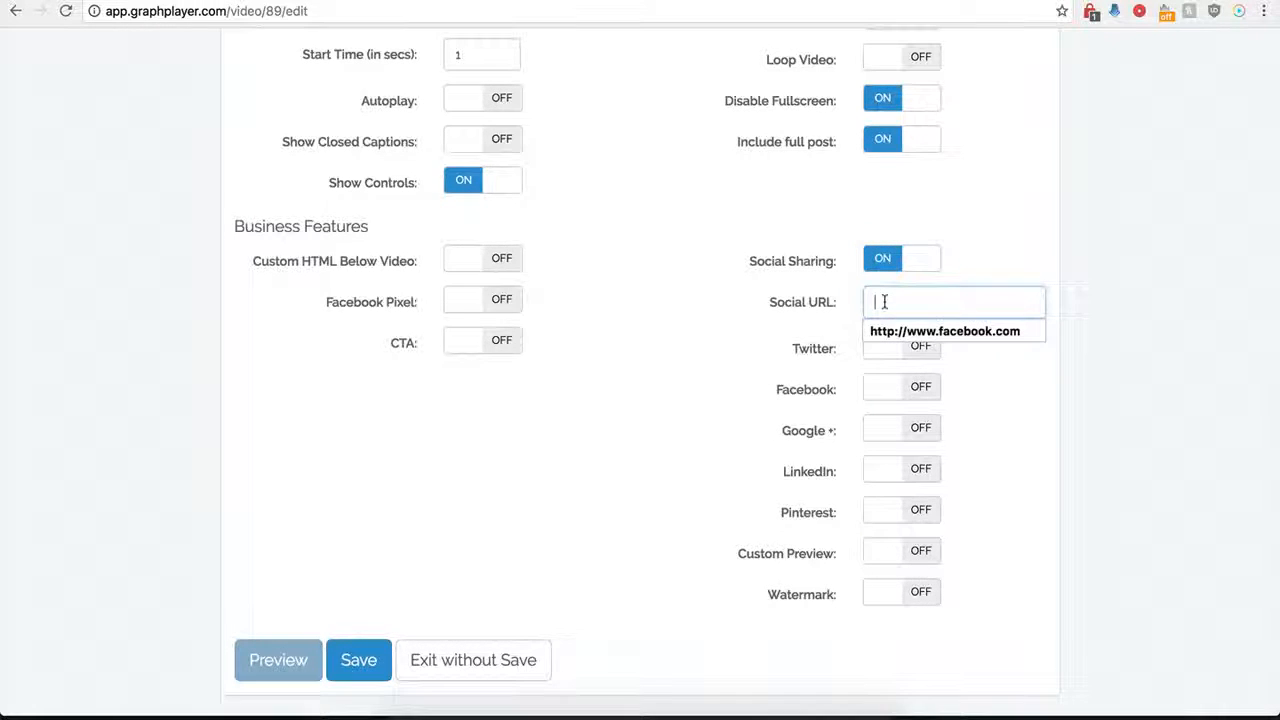
left_click(875, 331)
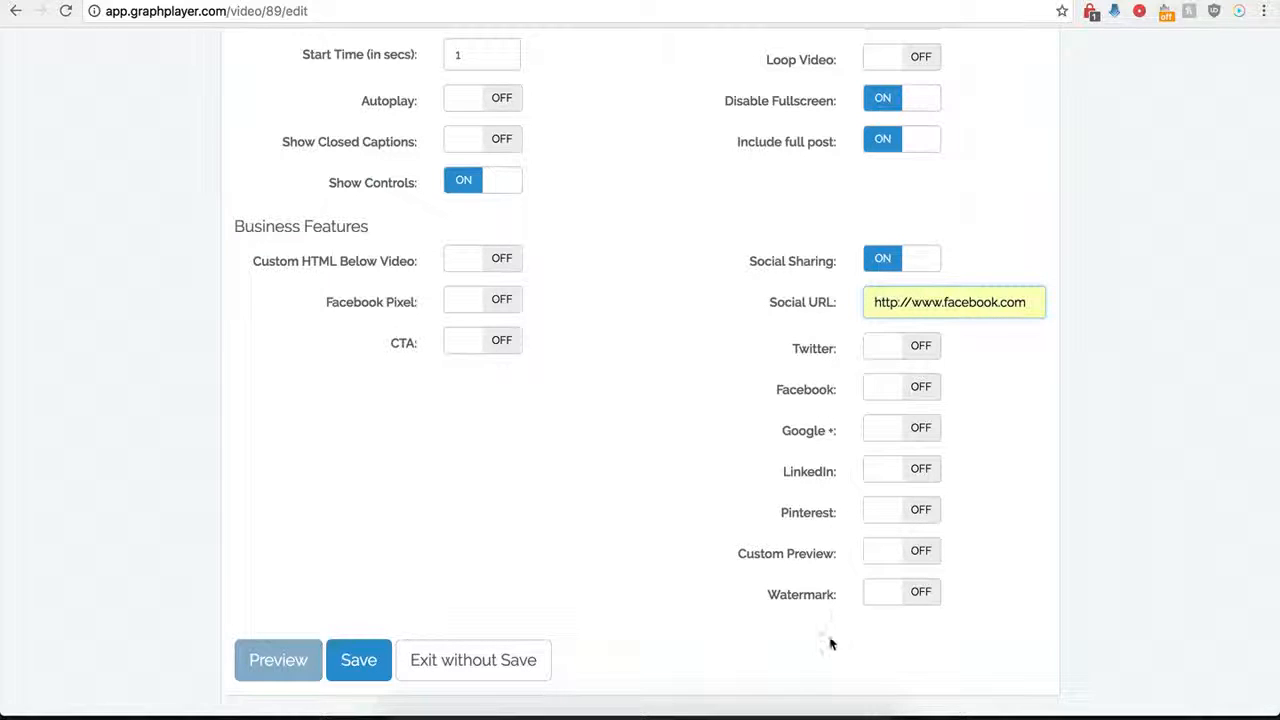
Turn on Twitter sharing with the handle "testing" and the text "twitter".
left_click(916, 349)
left_click(893, 390)
left_click(899, 421)
left_click(894, 437)
left_click(900, 462)
scroll(790, 440, "down", 1)
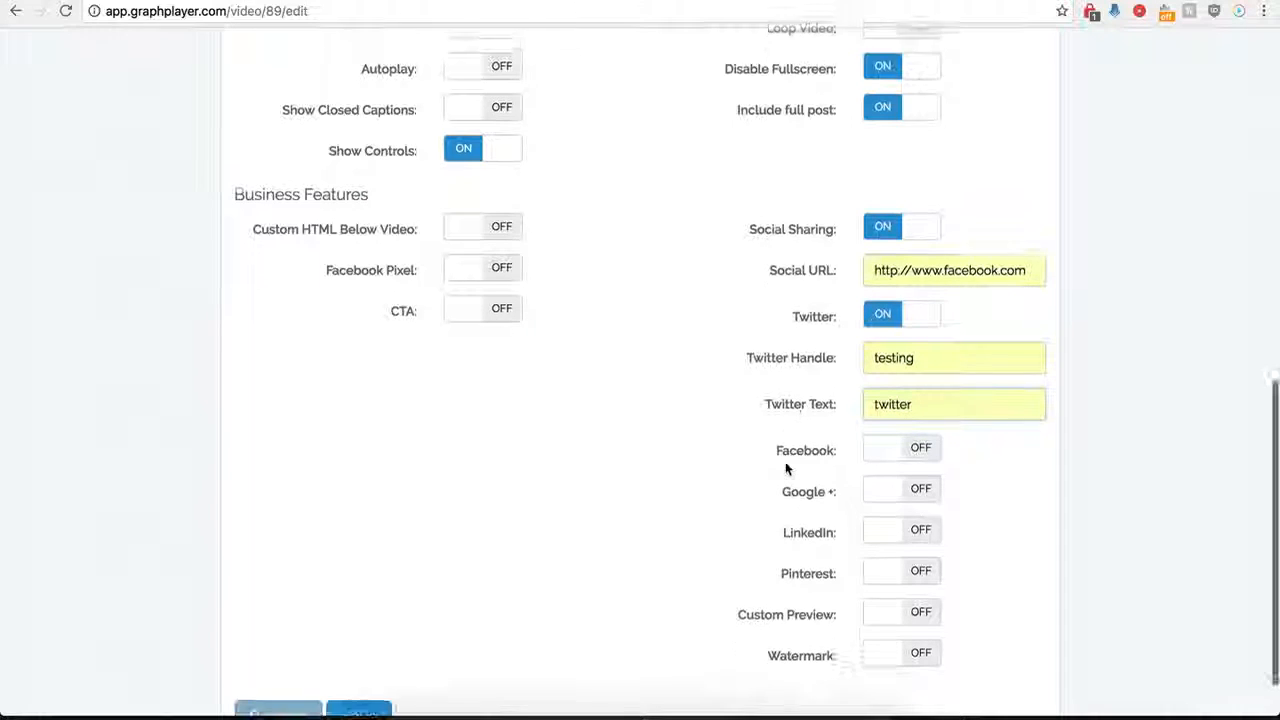
Turn on Facebook, Google + and LinkedIn sharing and save the player.
left_click(919, 448)
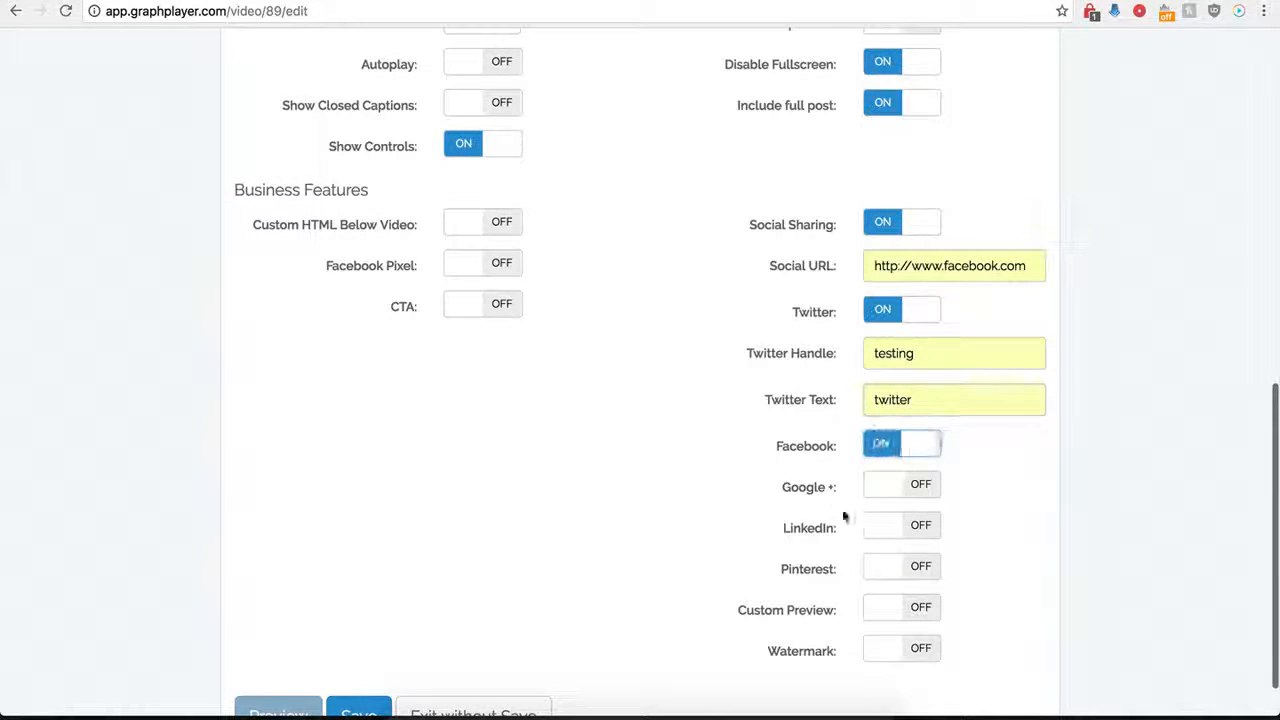
left_click(920, 486)
left_click(916, 527)
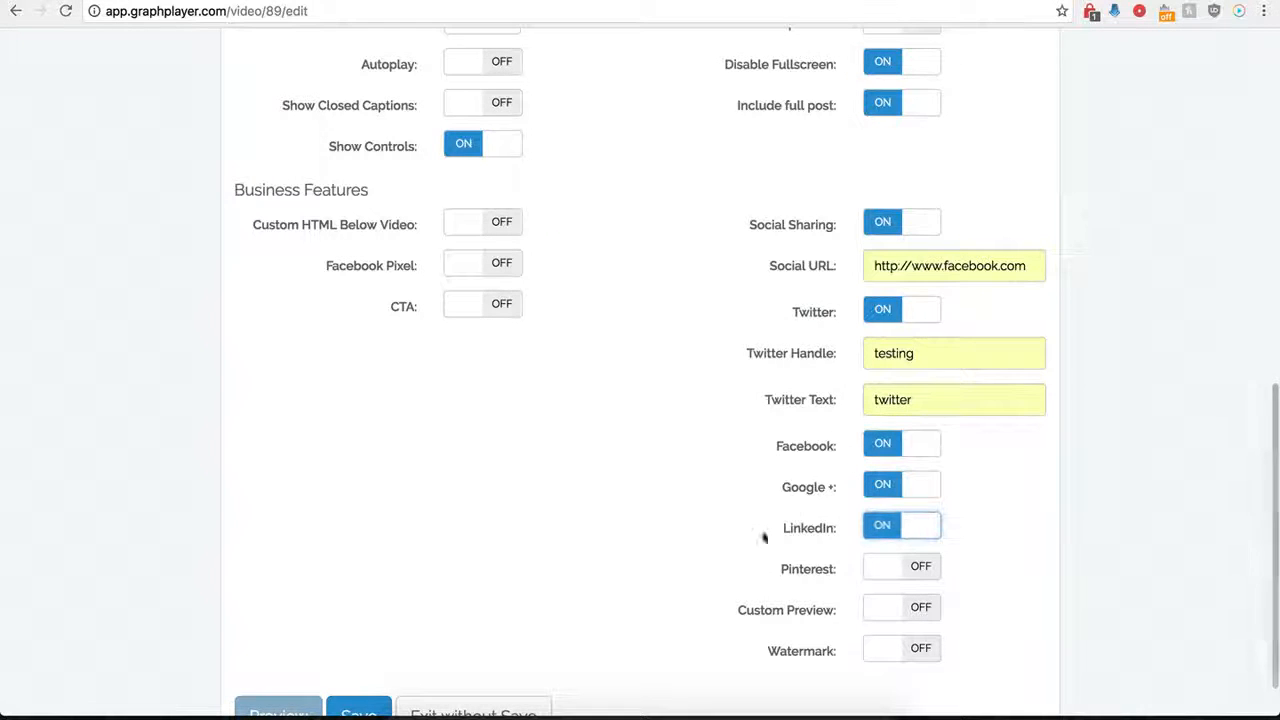
scroll(880, 522, "down", 1)
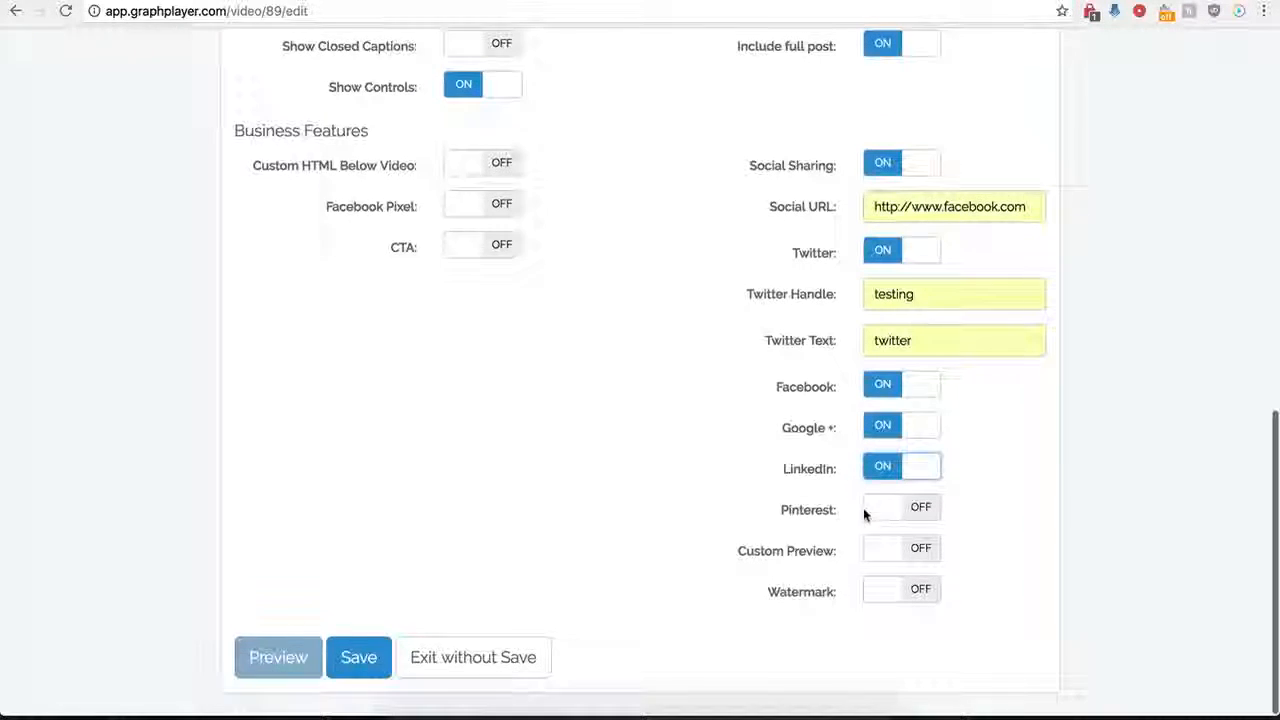
left_click(362, 662)
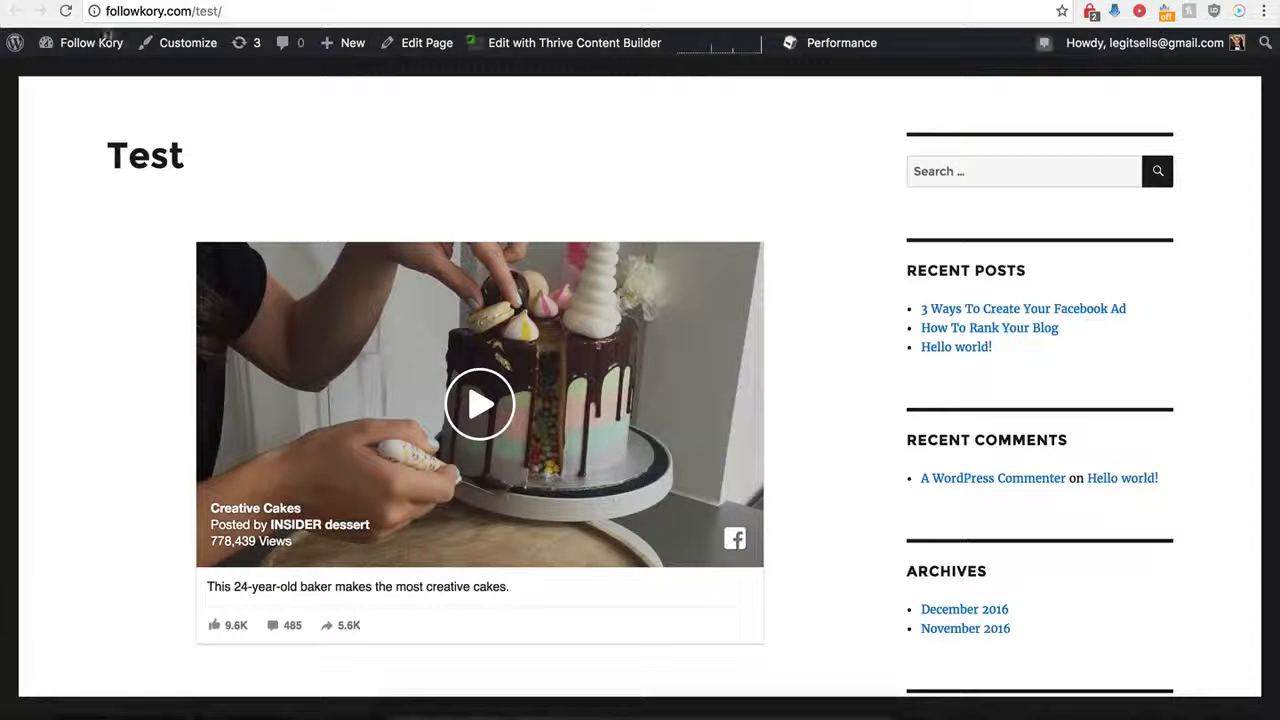
Reload the followkory.com/test page and examine the social sharing buttons below the video.
left_click(66, 11)
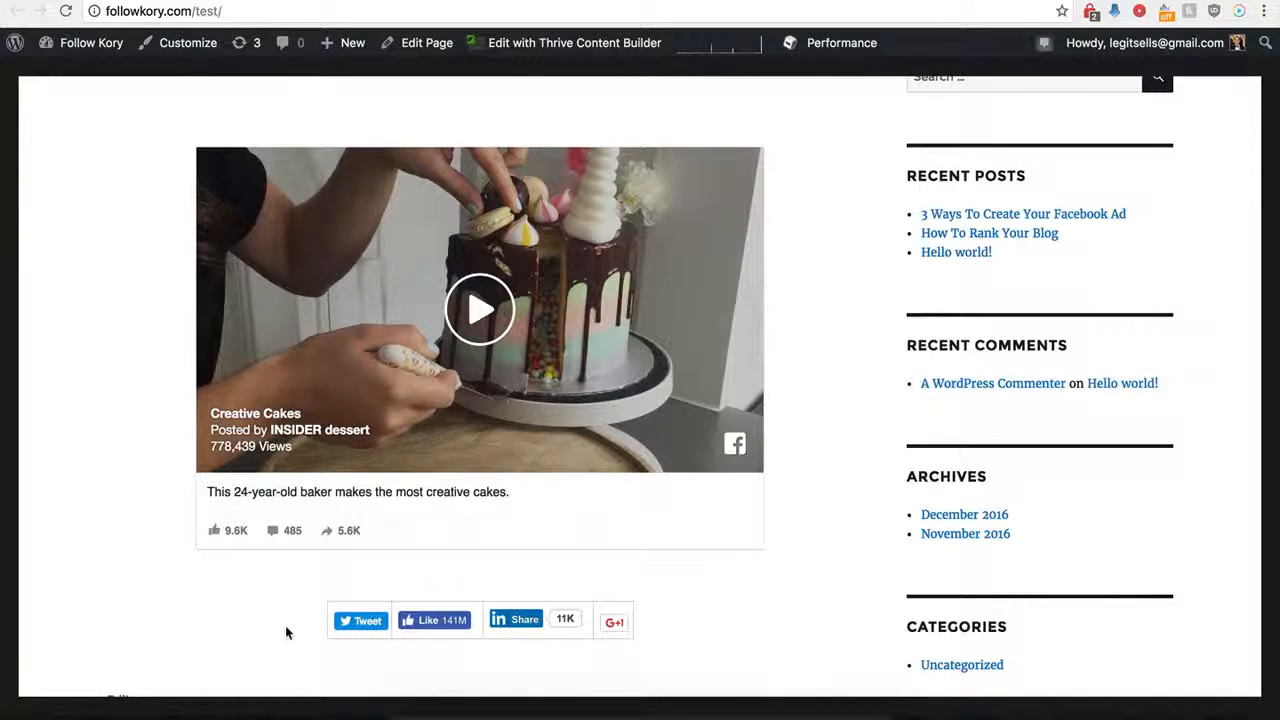
Switch back to GraphPlayer, open the Demo Name player's settings and turn off Social Sharing.
left_click(264, 3)
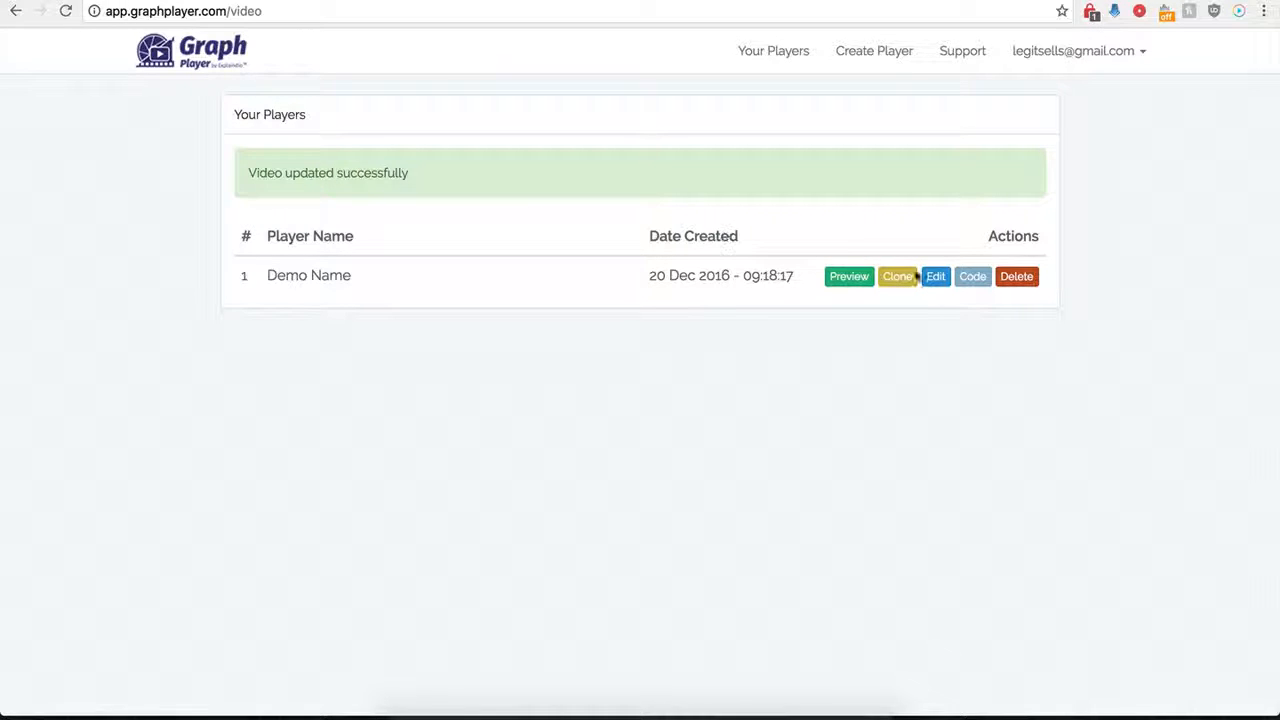
left_click(940, 282)
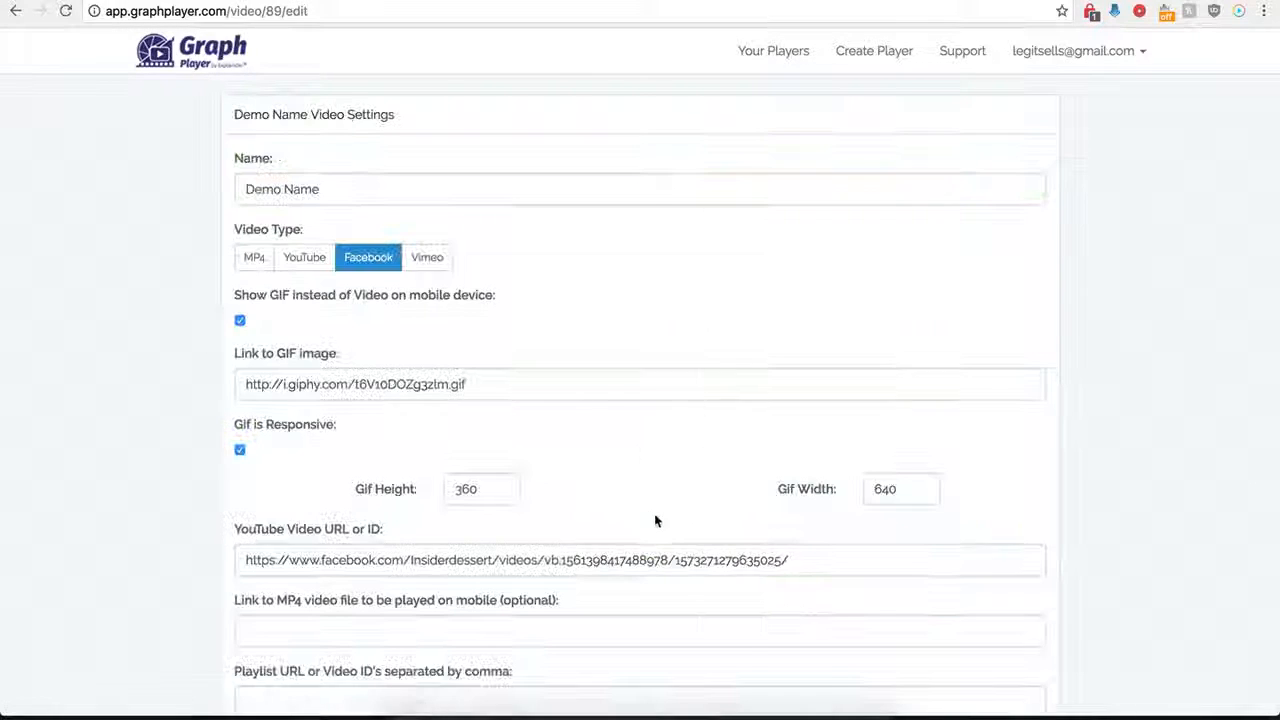
scroll(655, 520, "down", 10)
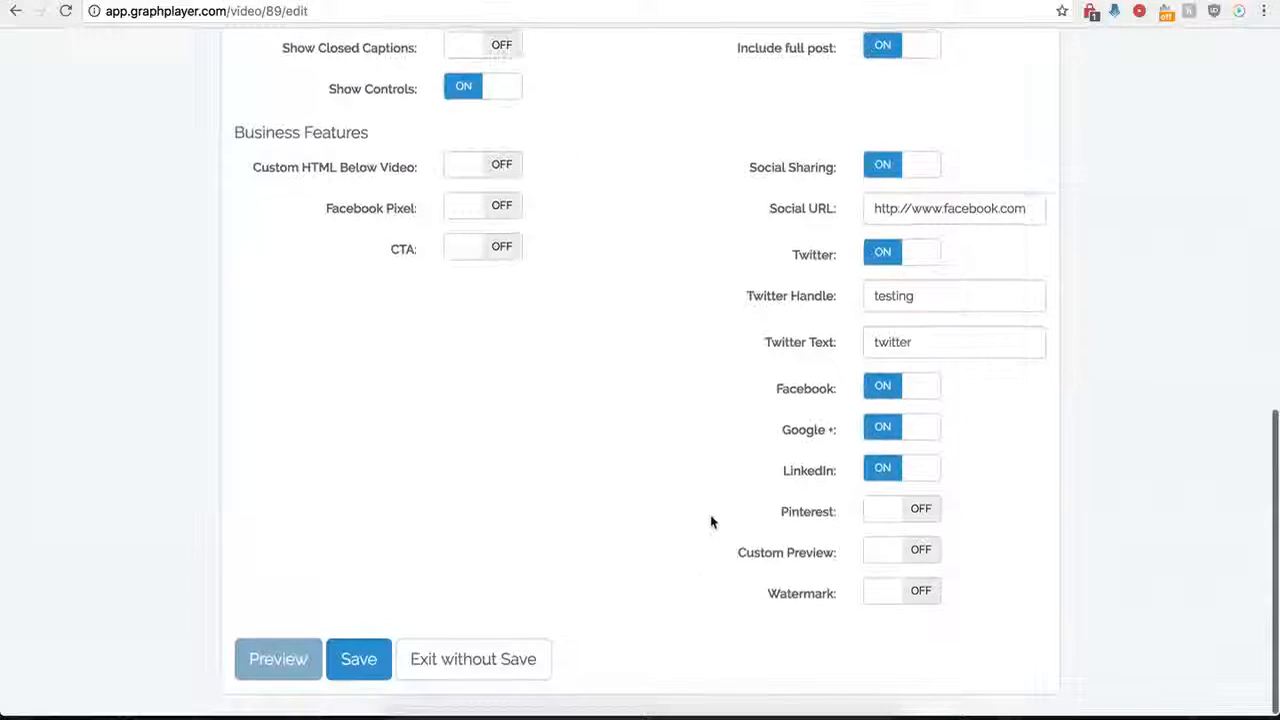
left_click(879, 171)
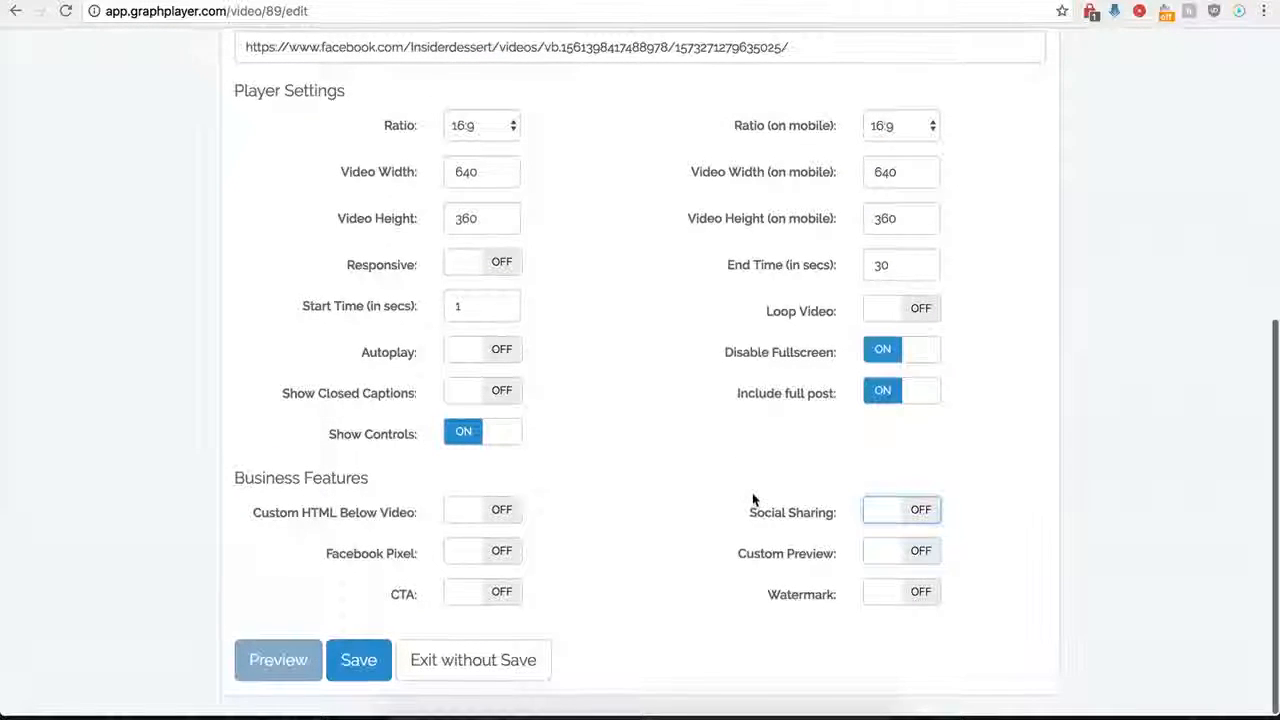
Turn on Custom Preview and paste the copied hdwpro.com image address as the preview image URL.
left_click(922, 555)
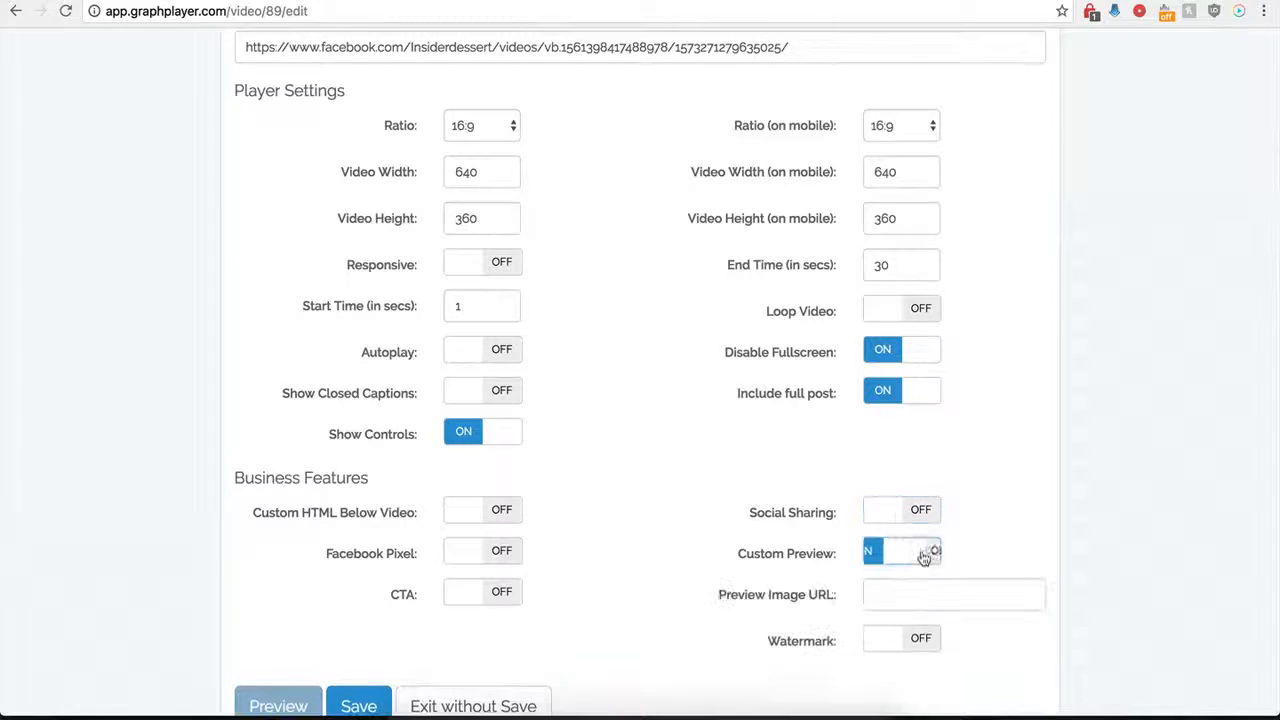
left_click(887, 597)
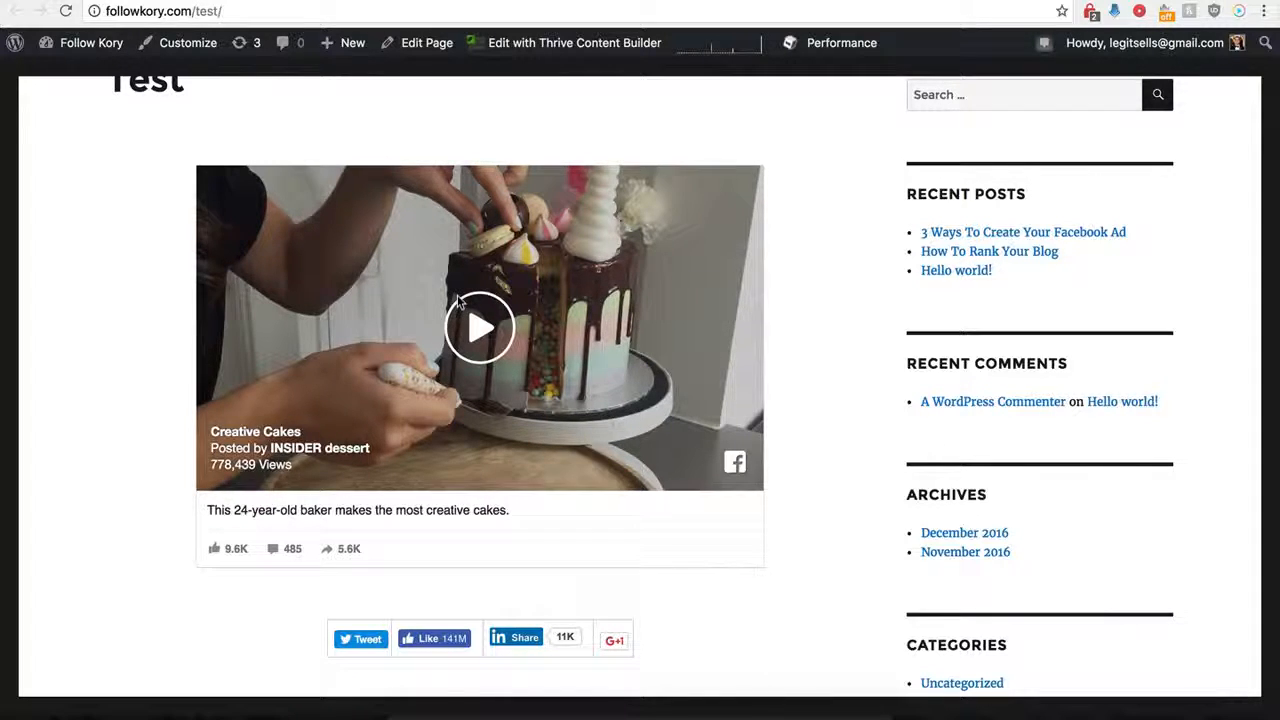
scroll(458, 300, "up", 1)
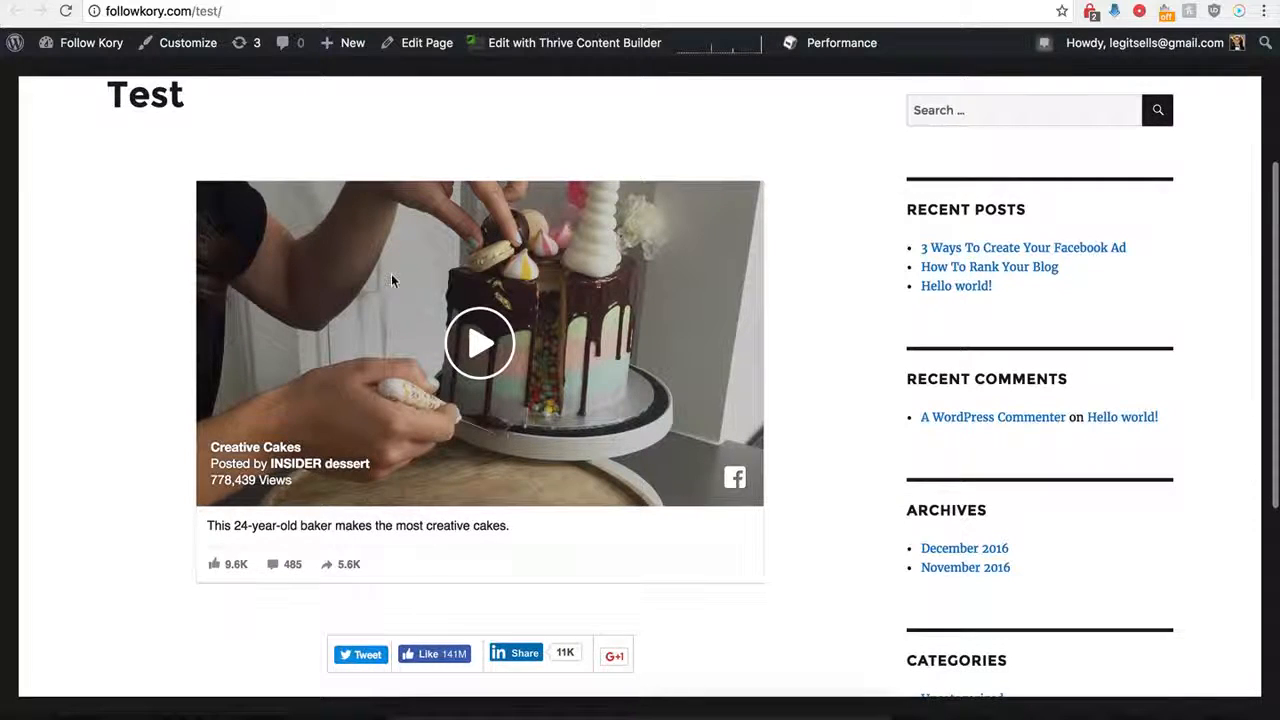
key("ctrl+Tab")
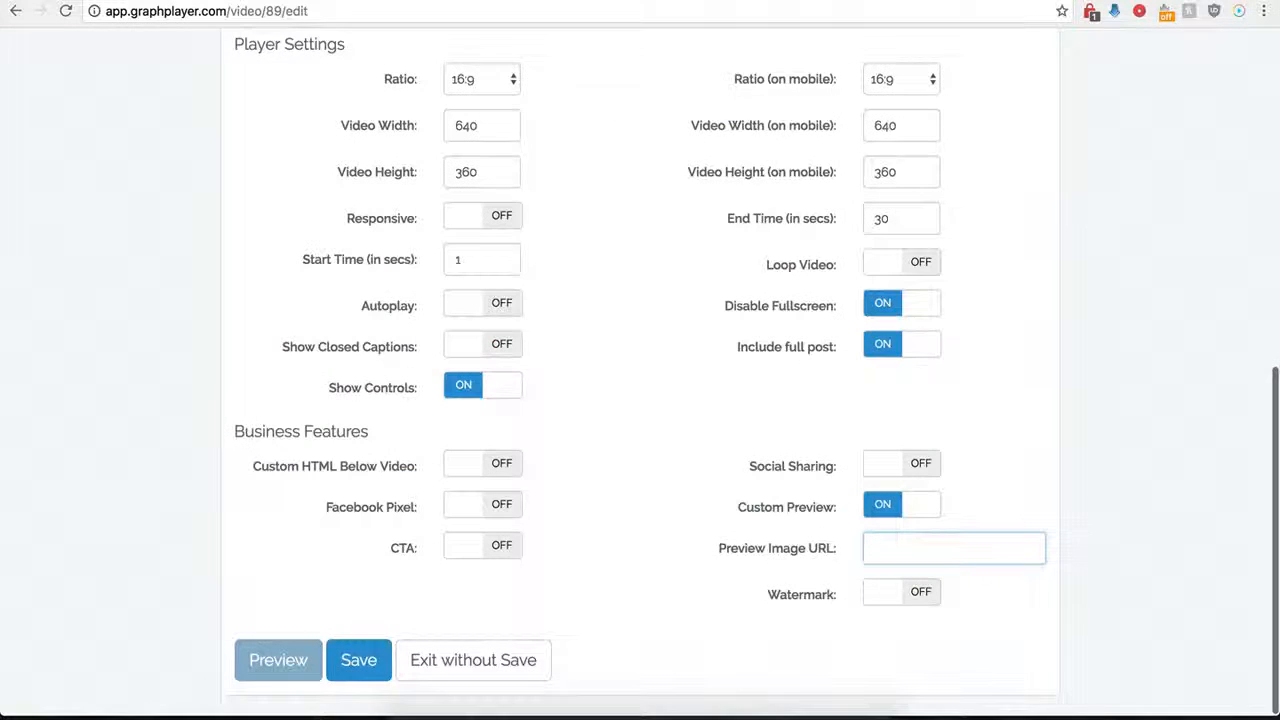
left_click(891, 546)
key("ctrl+v")
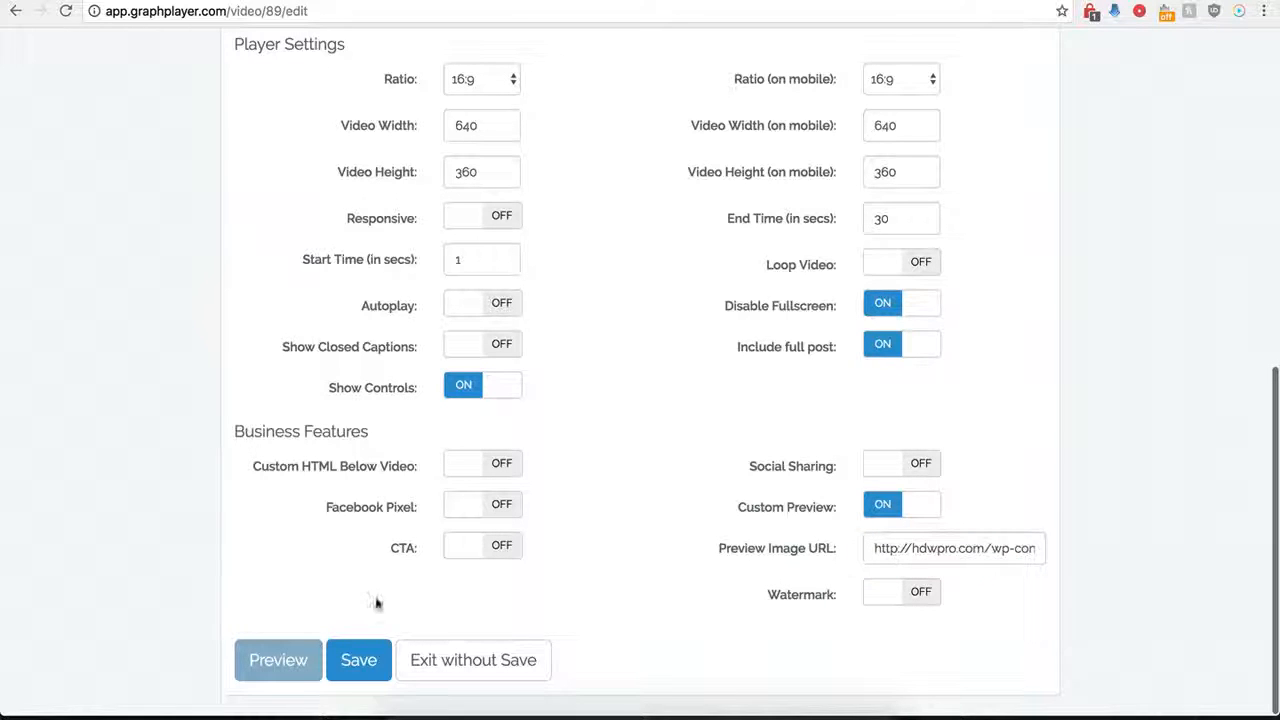
Save the player and reload the followkory.com/test page to check the custom preview.
left_click(356, 664)
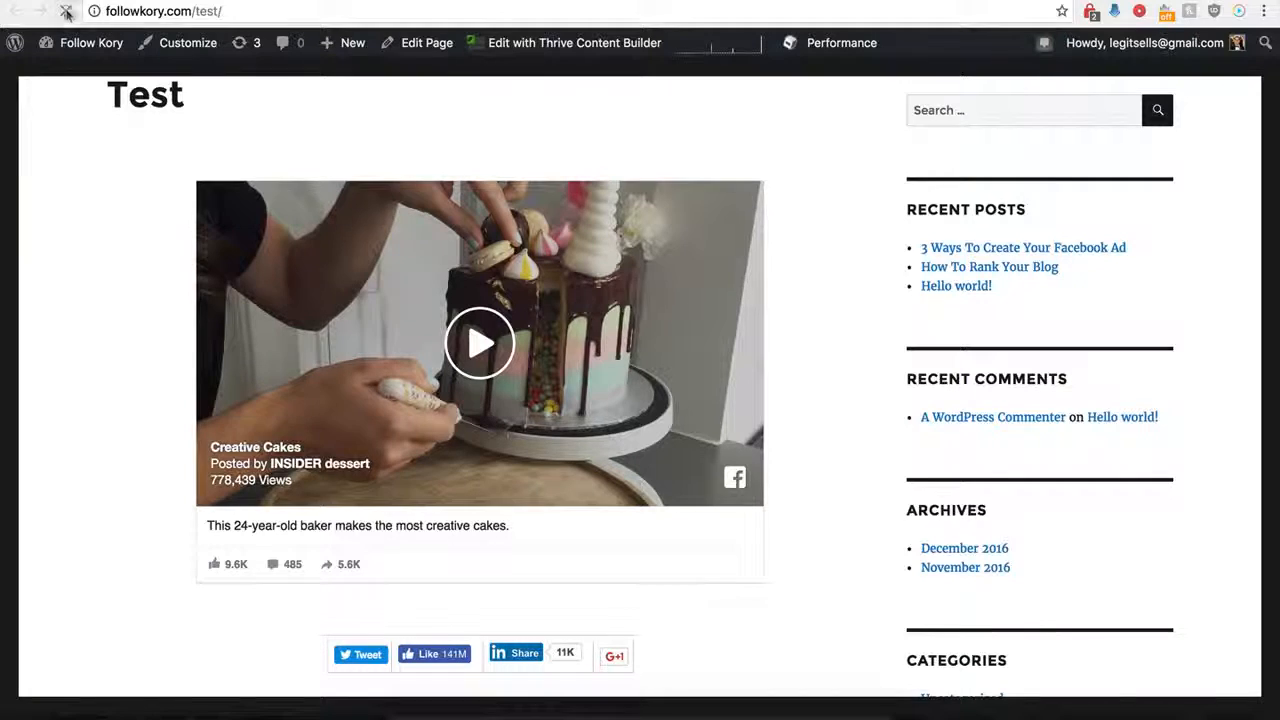
left_click(65, 11)
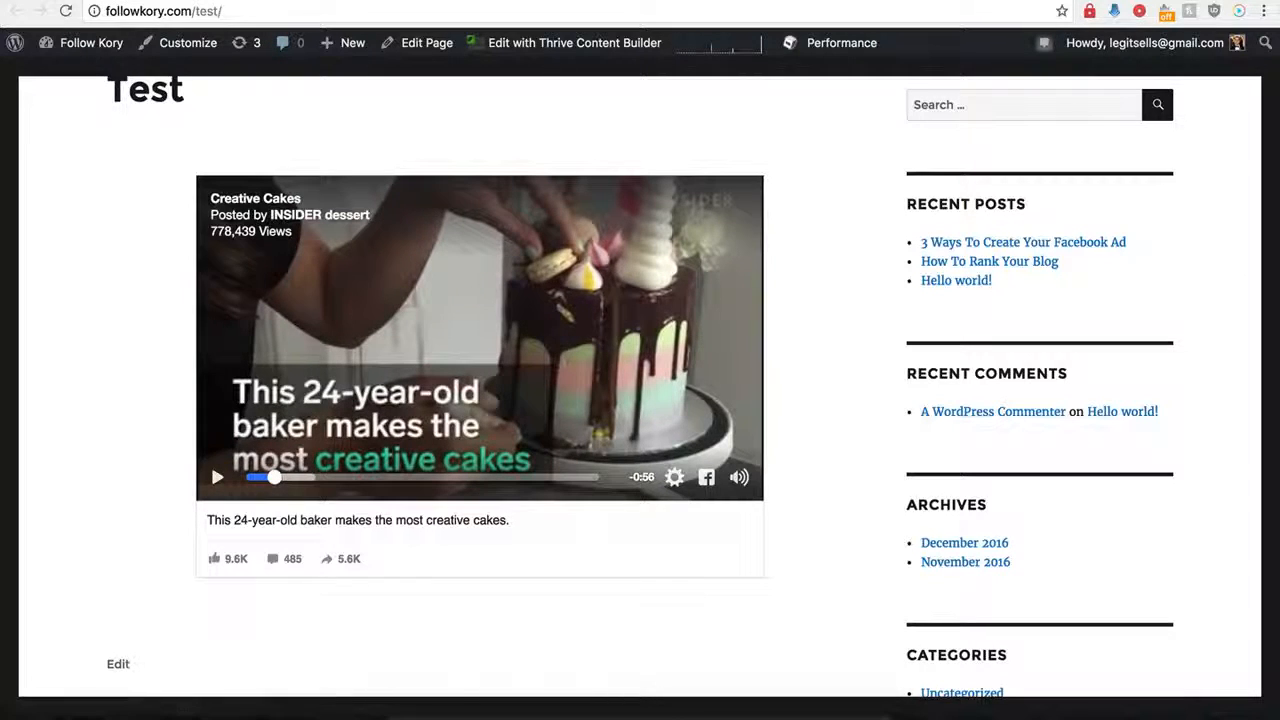
Return to GraphPlayer, reopen the Demo Name player's settings and turn off Custom Preview.
left_click(293, 3)
left_click(937, 277)
scroll(741, 470, "down", 5)
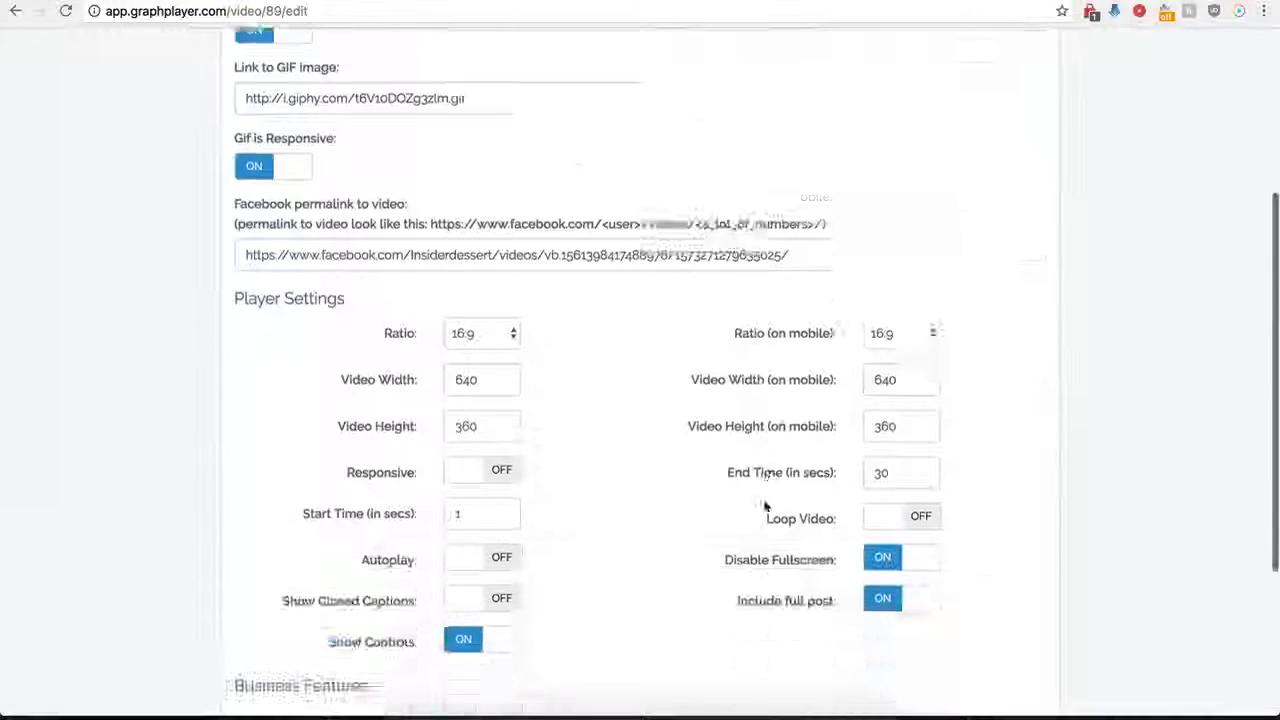
left_click(866, 518)
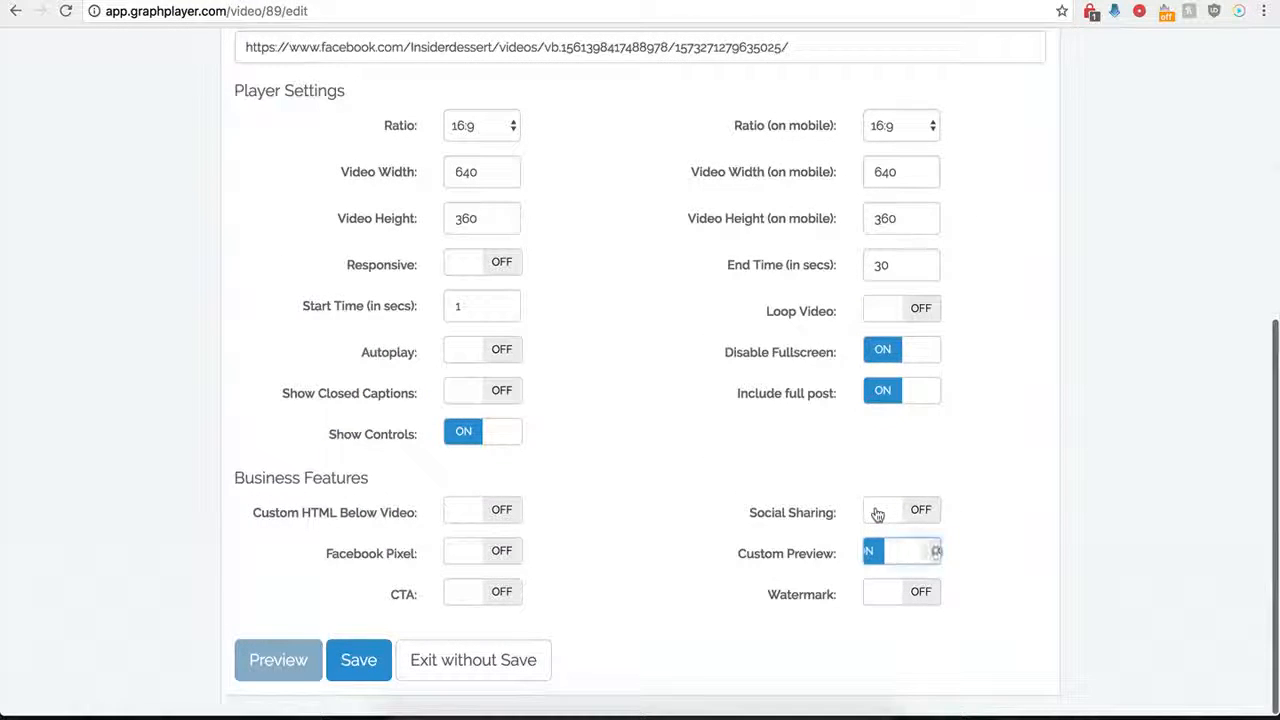
Turn on Watermark and review its image URL, link, click action, position, opacity and scale settings.
left_click(918, 593)
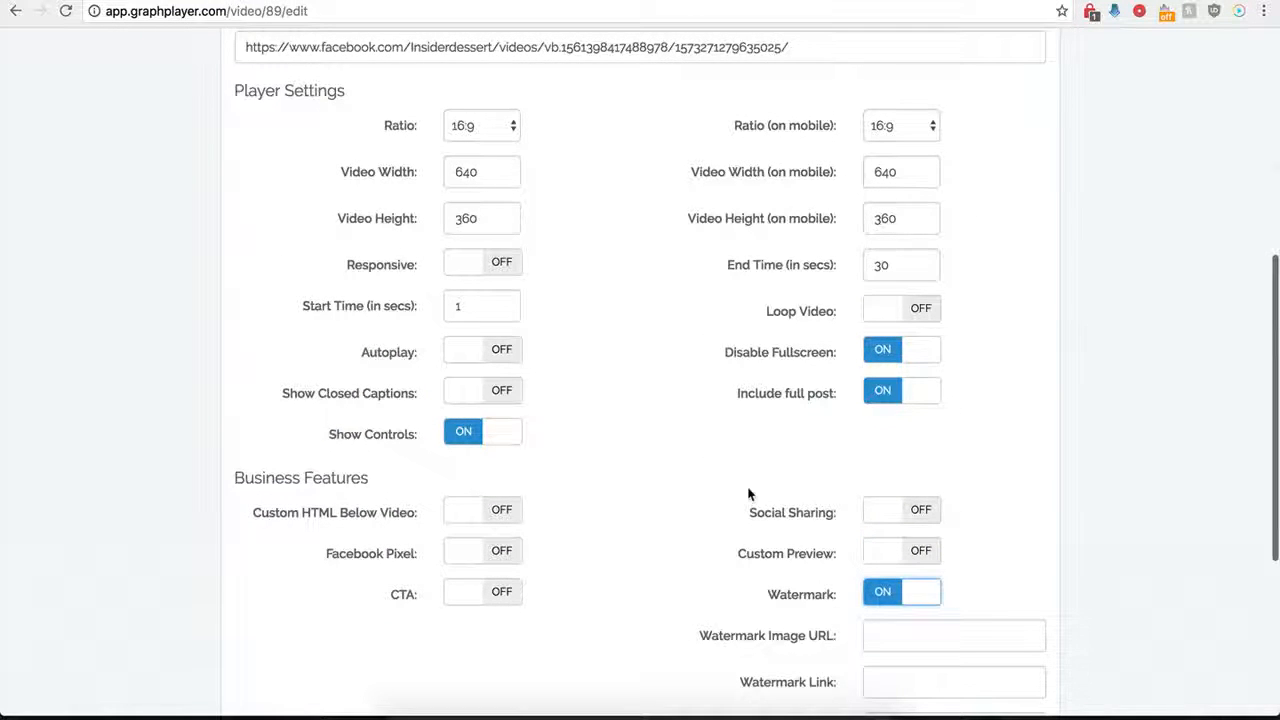
scroll(790, 600, "down", 3)
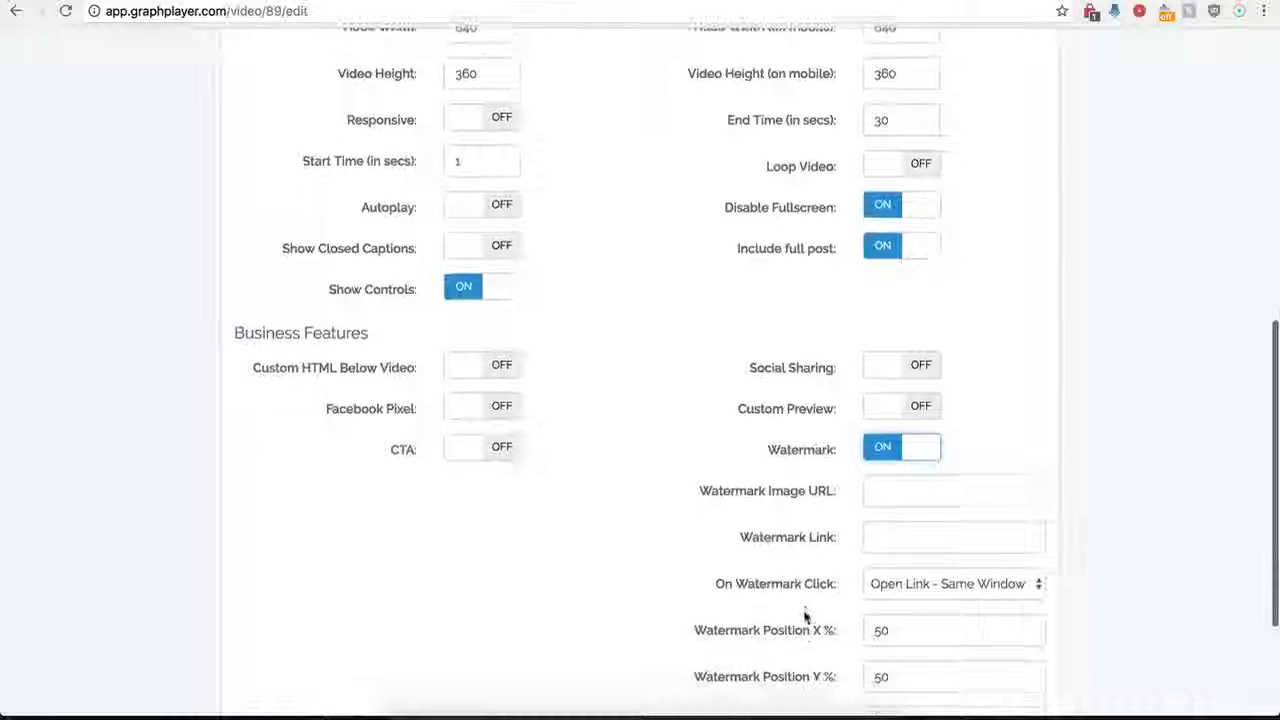
left_click(886, 491)
scroll(775, 528, "down", 3)
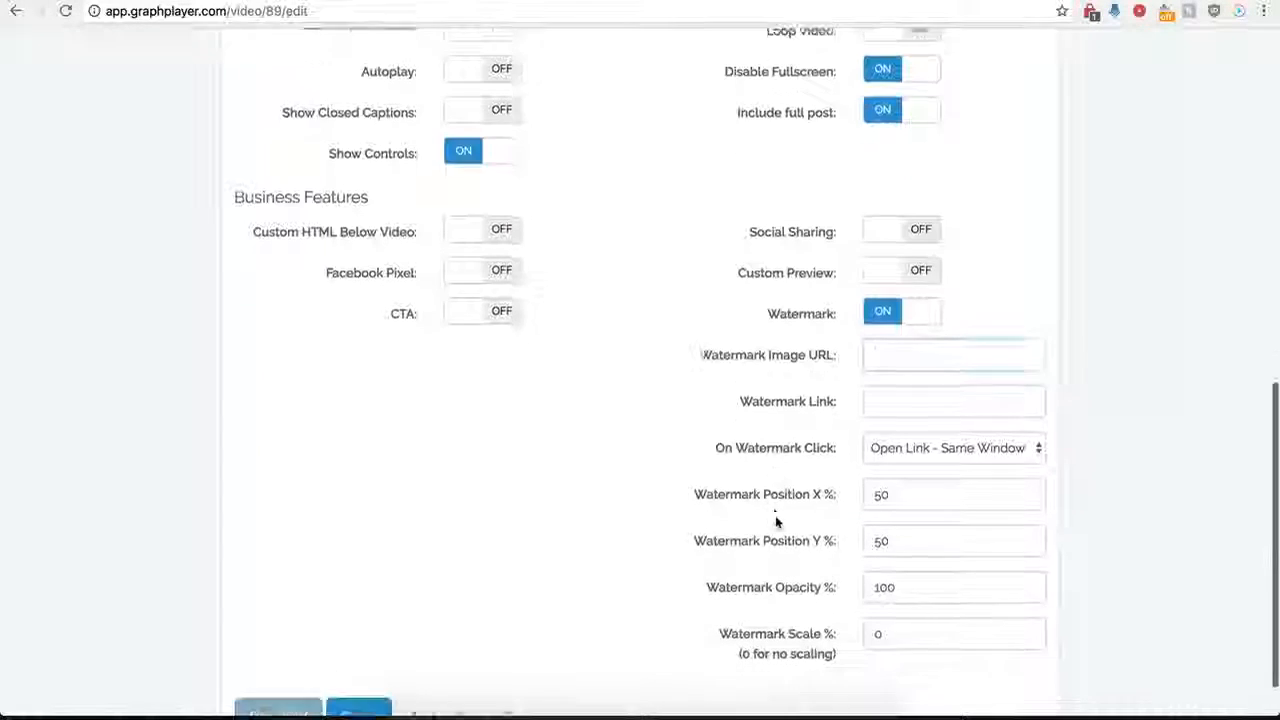
left_click(880, 397)
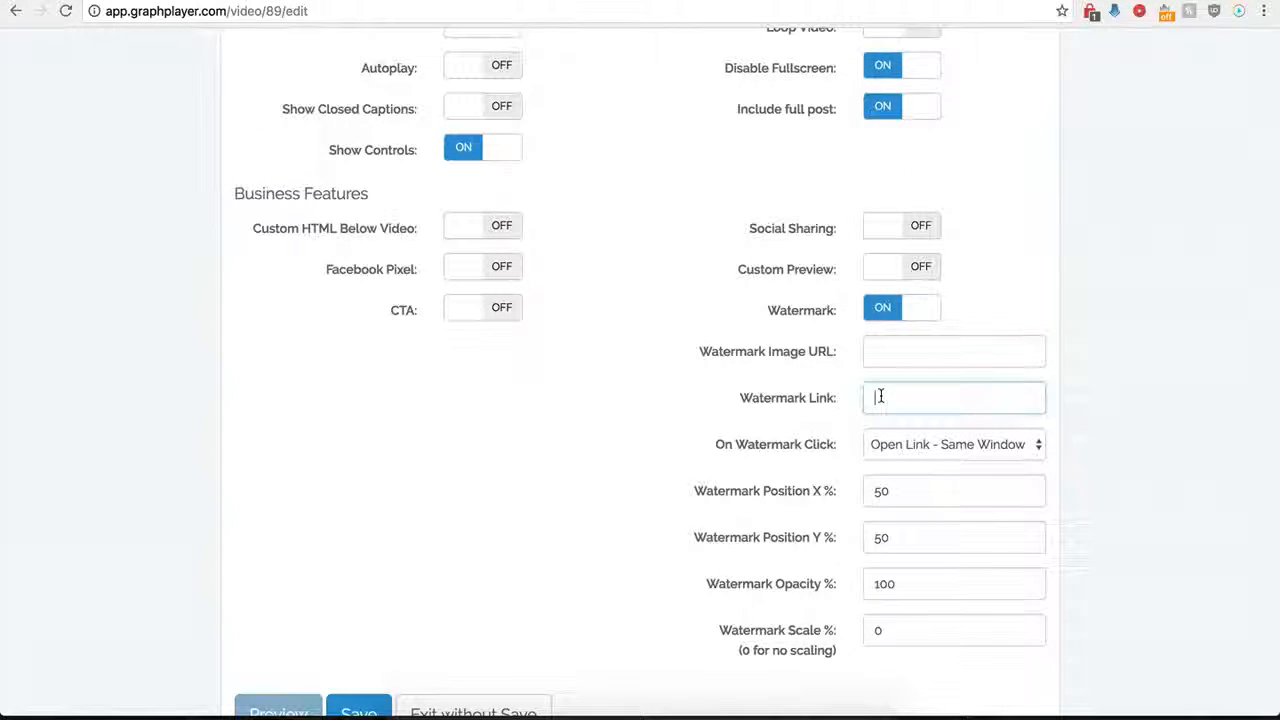
left_click(971, 438)
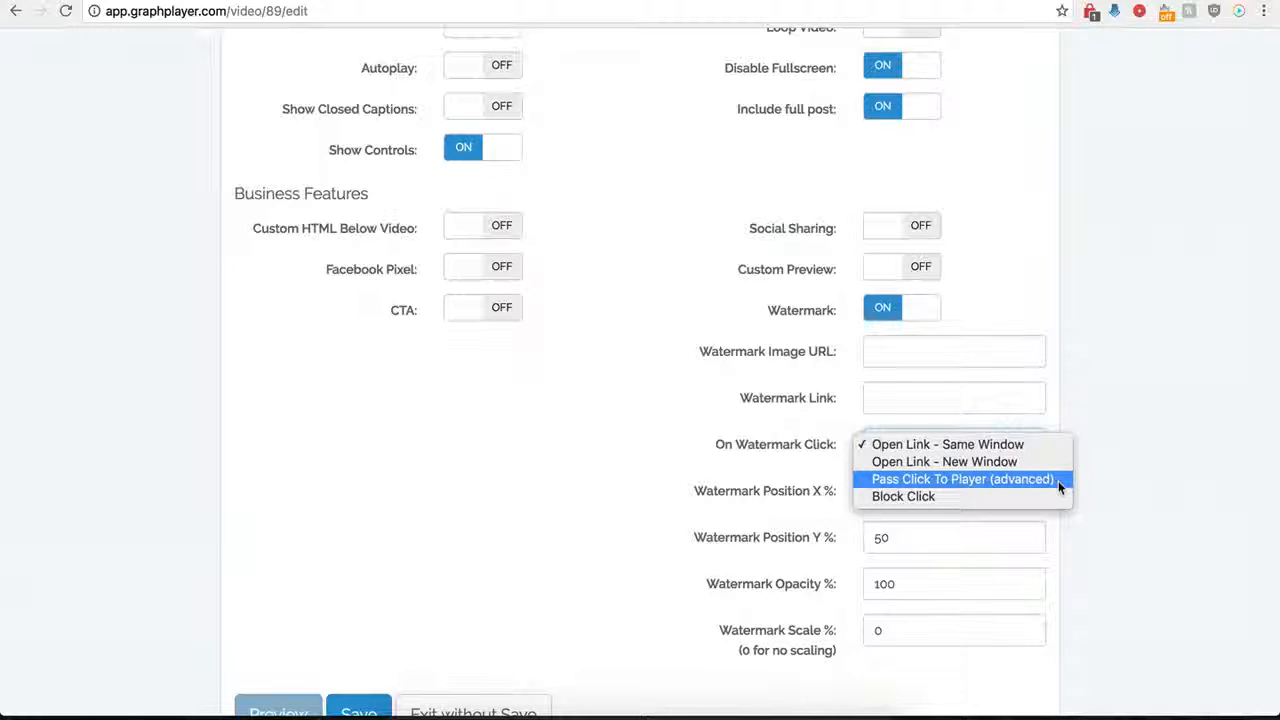
left_click(690, 425)
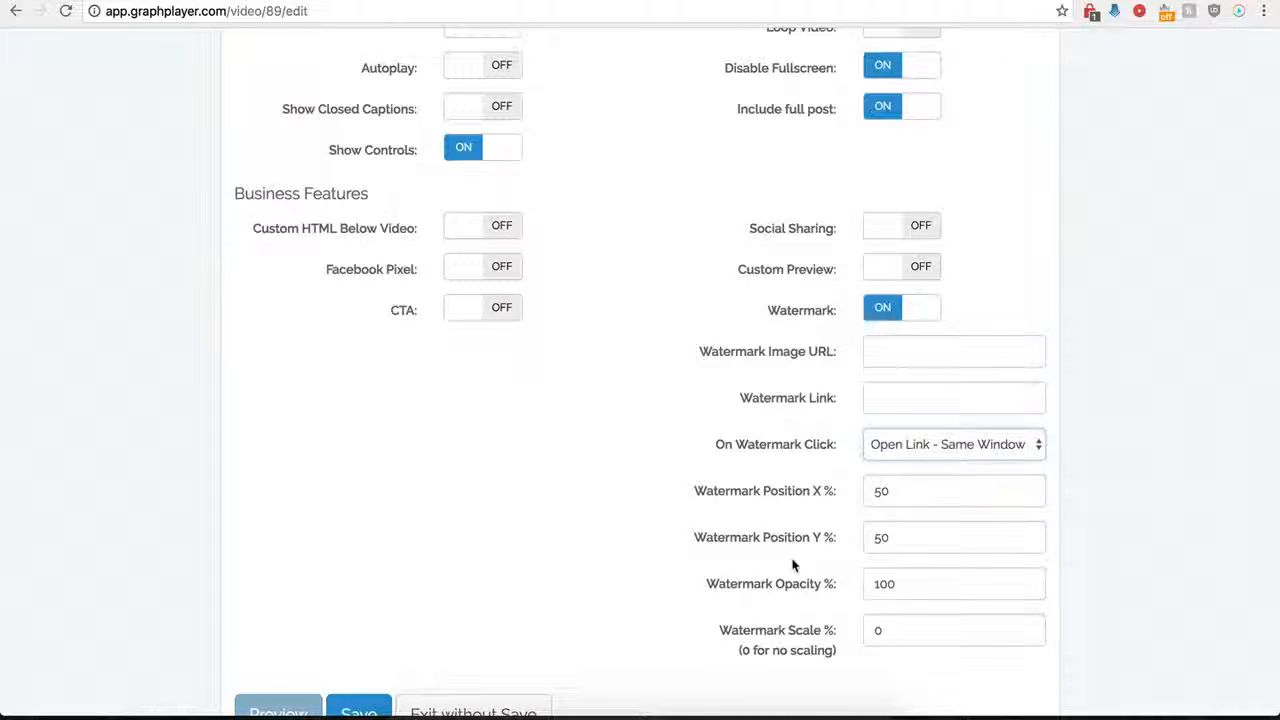
Turn CTA on briefly to compare its options with the watermark's, and turn both CTA and Watermark off.
left_click(491, 312)
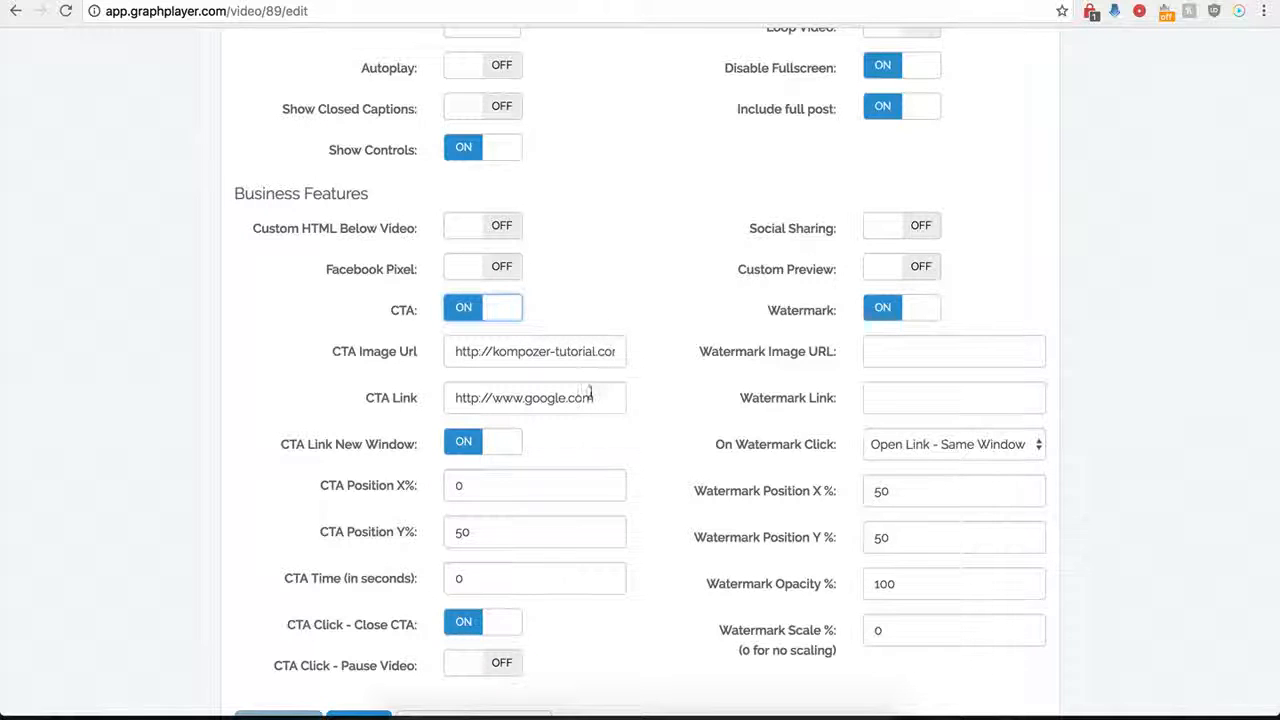
left_click(484, 318)
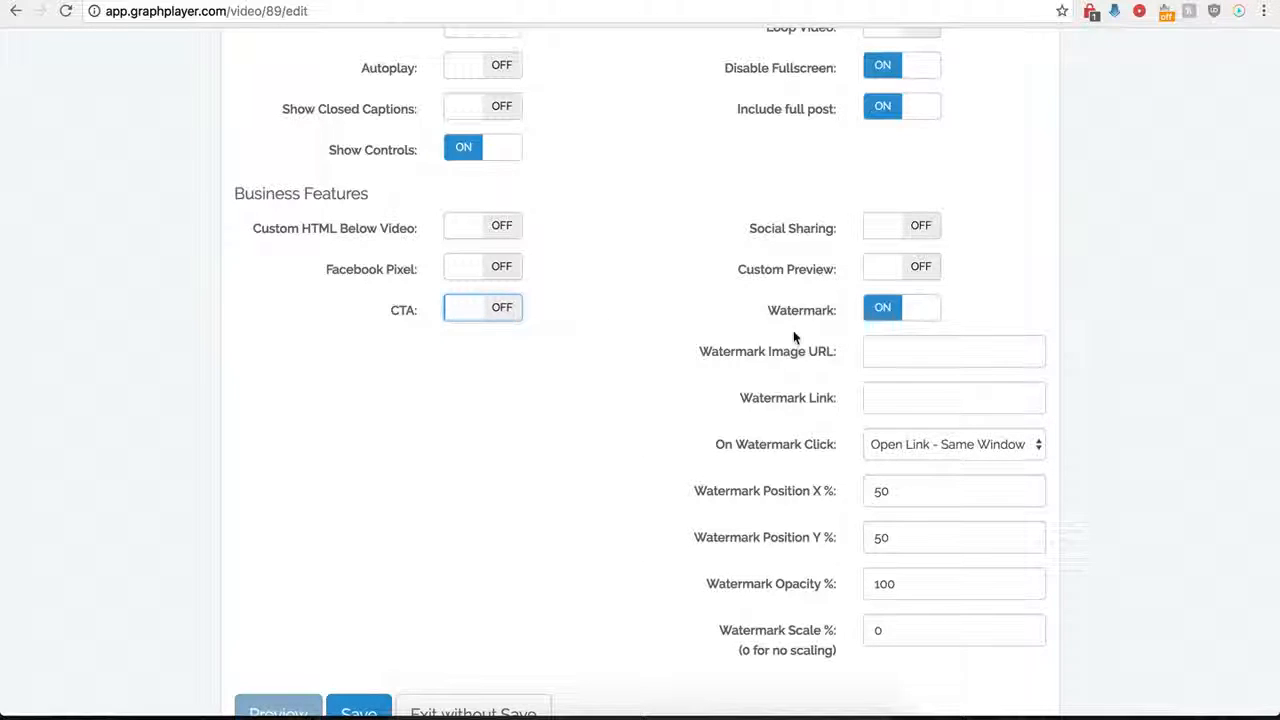
left_click(882, 318)
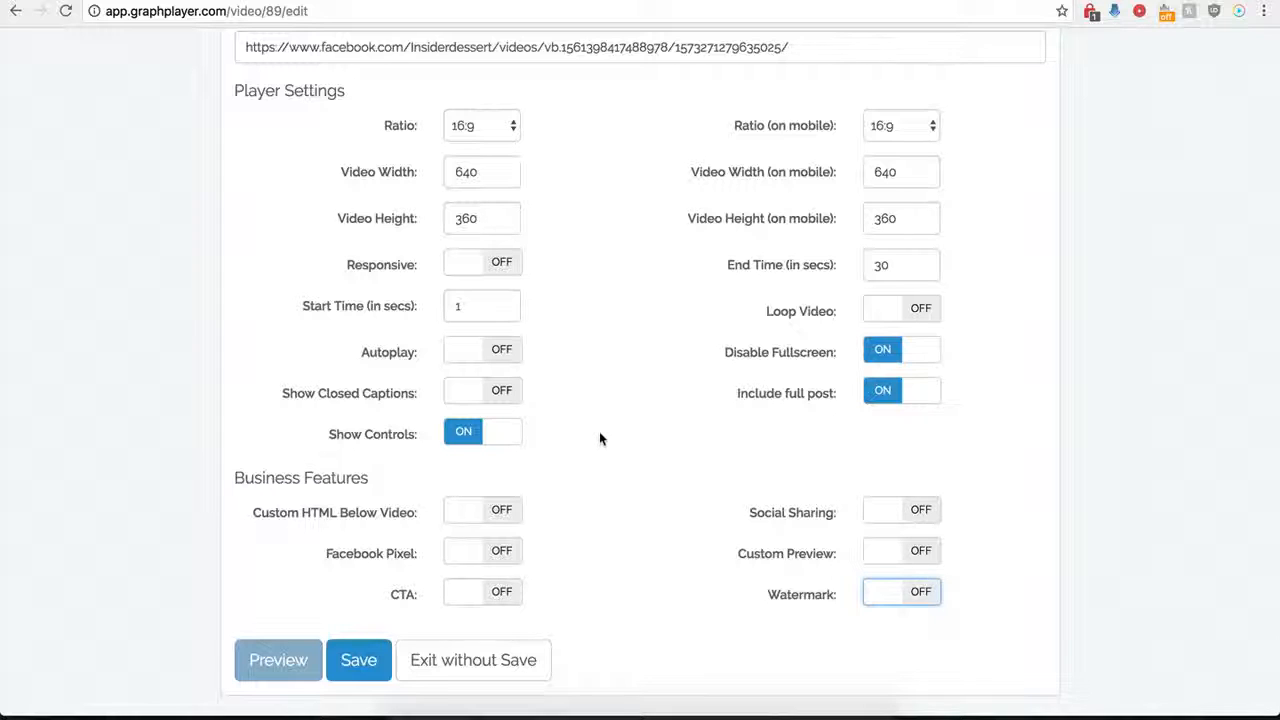